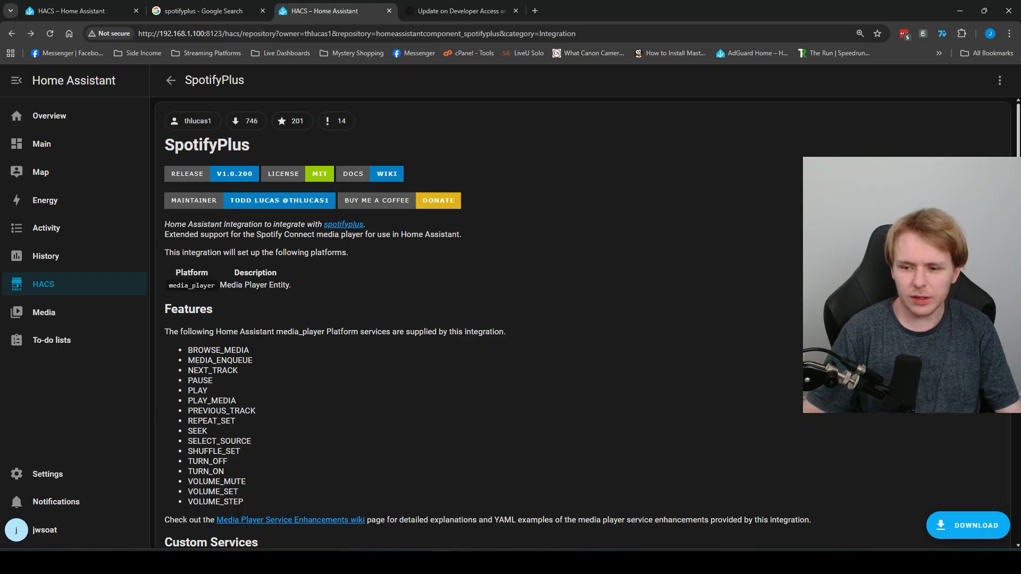
Step: Download the SpotifyPlus integration and confirm the download
{"action": "left_click", "coordinate": [968, 525]}
{"action": "left_click", "coordinate": [708, 403]}
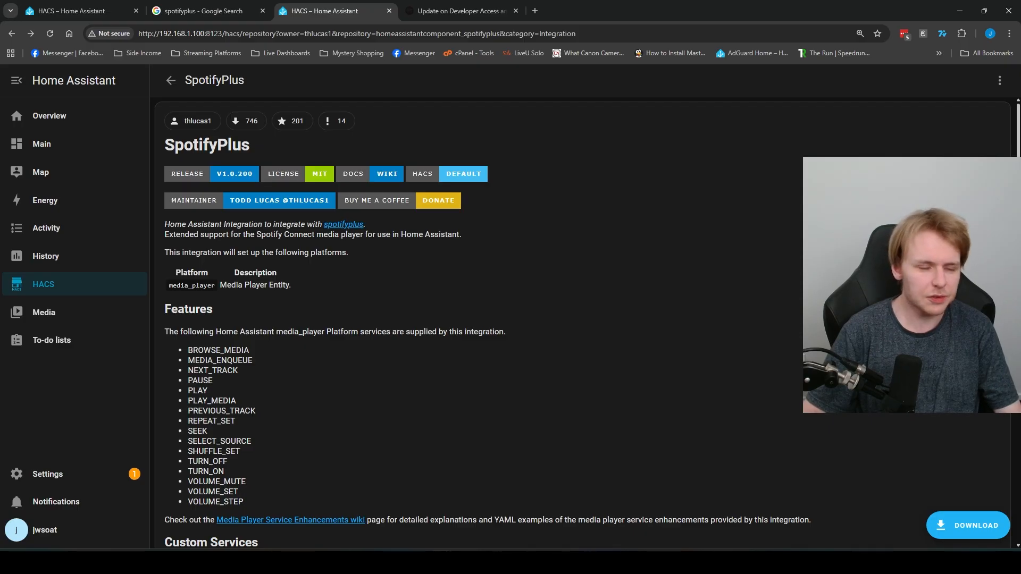
{"action": "scroll", "coordinate": [532, 319], "scroll_direction": "down", "scroll_amount": 10}
Step: Restart Home Assistant through the Restart required repair in Settings
{"action": "left_click", "coordinate": [47, 474]}
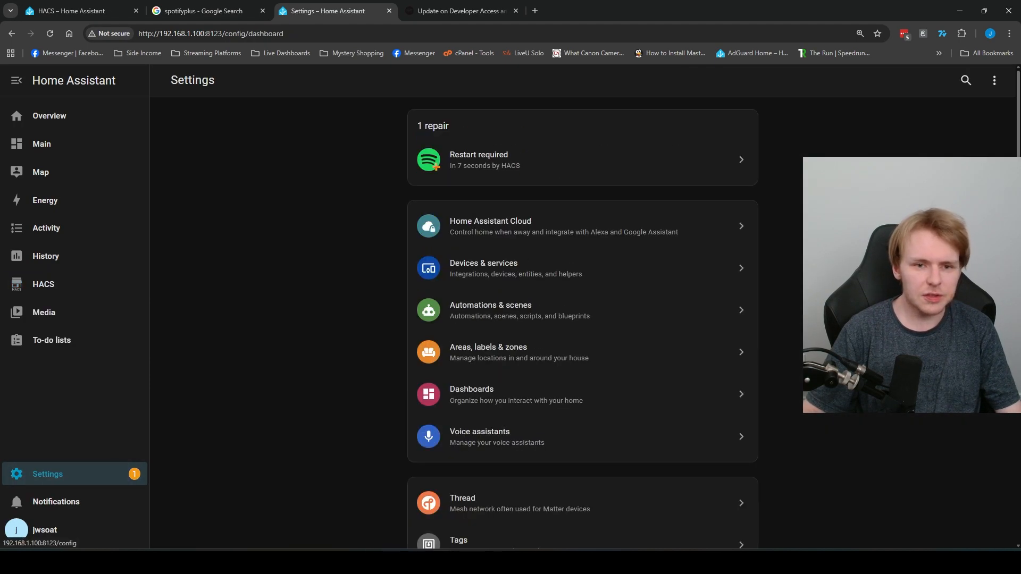
{"action": "left_click", "coordinate": [532, 159]}
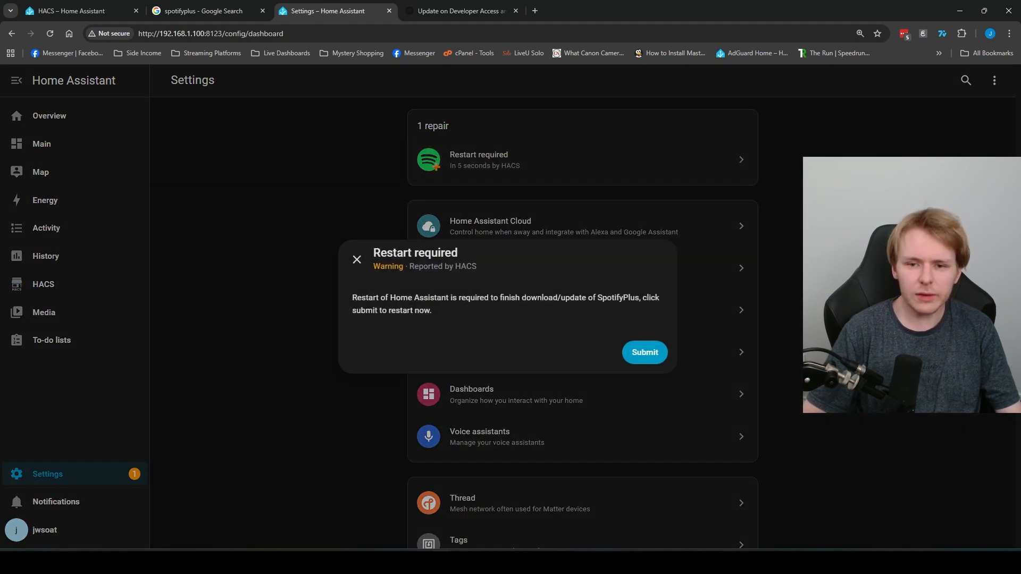
{"action": "left_click", "coordinate": [645, 351]}
{"action": "left_click", "coordinate": [647, 341]}
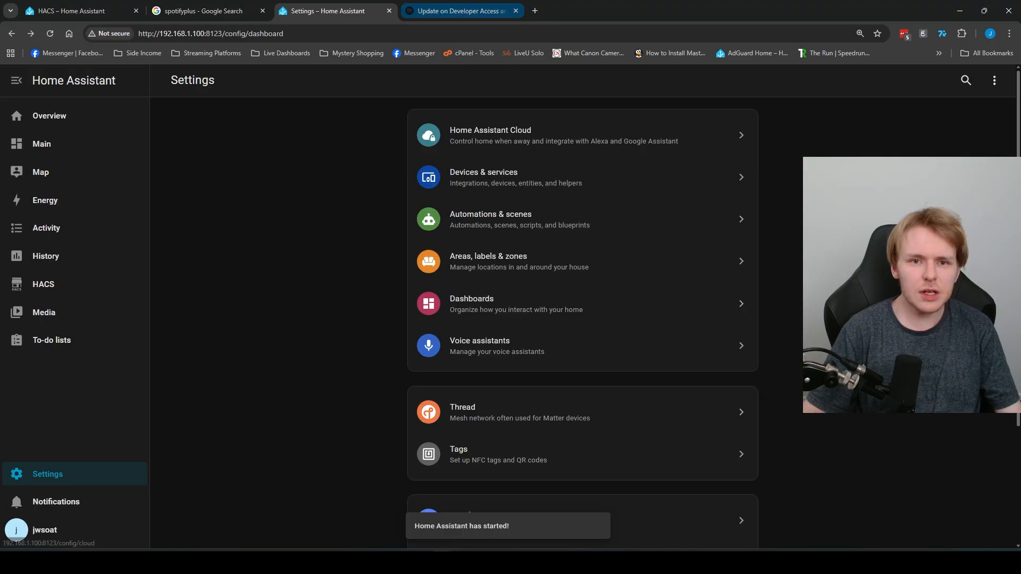
{"action": "left_click", "coordinate": [457, 11]}
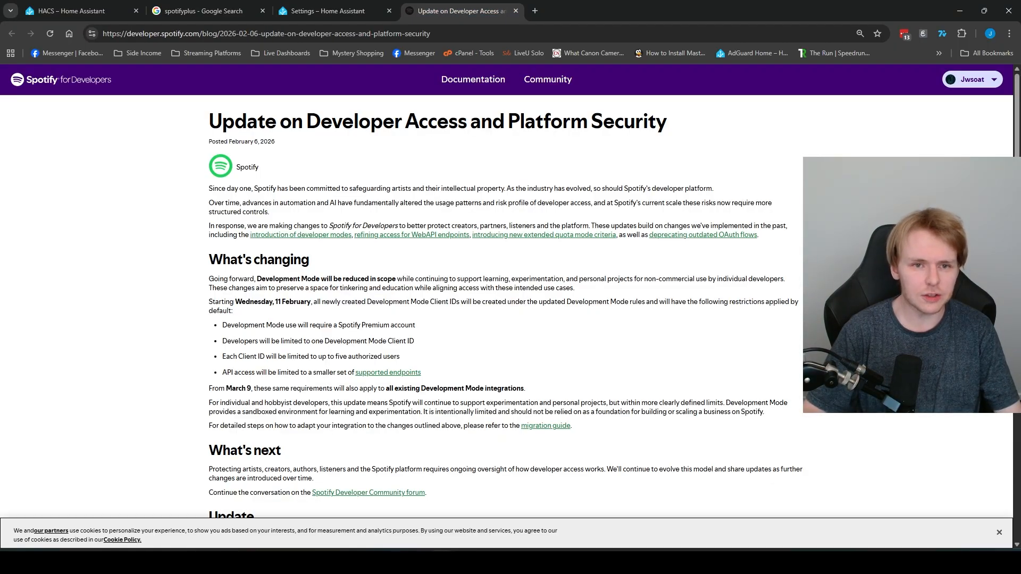
Step: Highlight the developer-access blog post's heading and date to review them
{"action": "left_click_drag", "start_coordinate": [207, 121], "coordinate": [405, 143]}
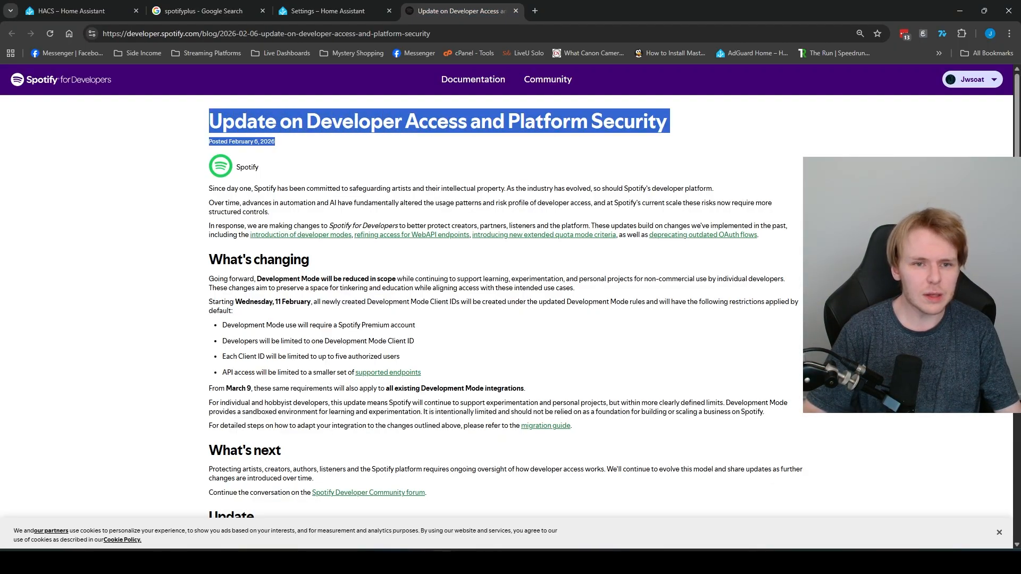
{"action": "left_click", "coordinate": [404, 143]}
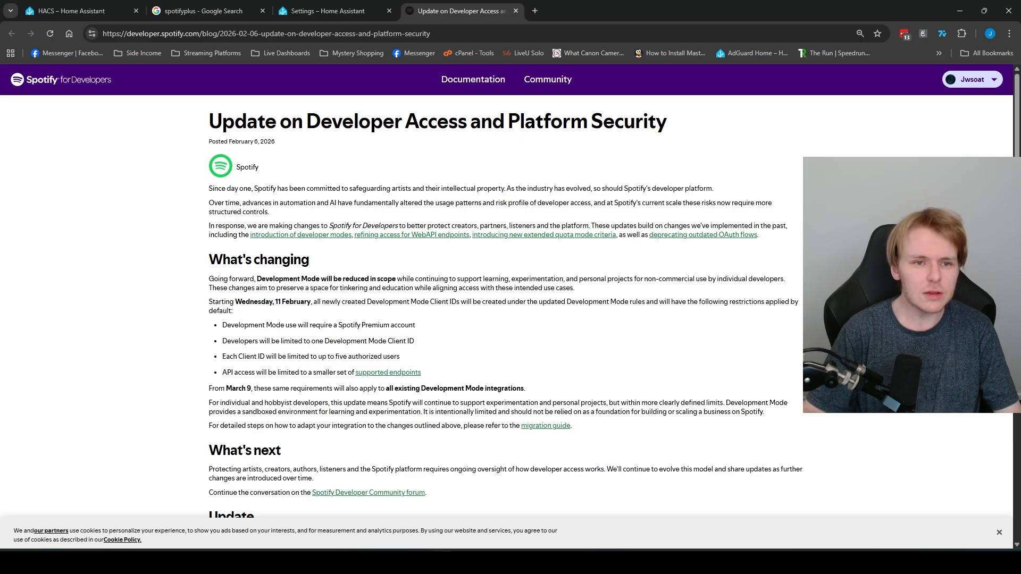
{"action": "left_click_drag", "start_coordinate": [208, 122], "coordinate": [404, 143]}
{"action": "left_click", "coordinate": [404, 142]}
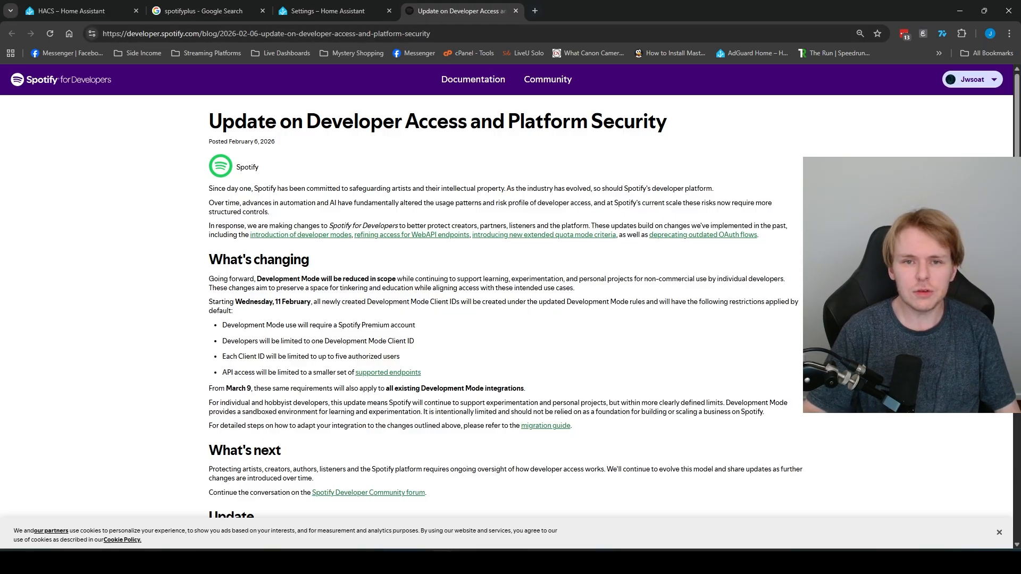
Step: Go to developer.spotify.com and open the Dashboard from the account menu
{"action": "left_click_drag", "start_coordinate": [199, 34], "coordinate": [524, 53]}
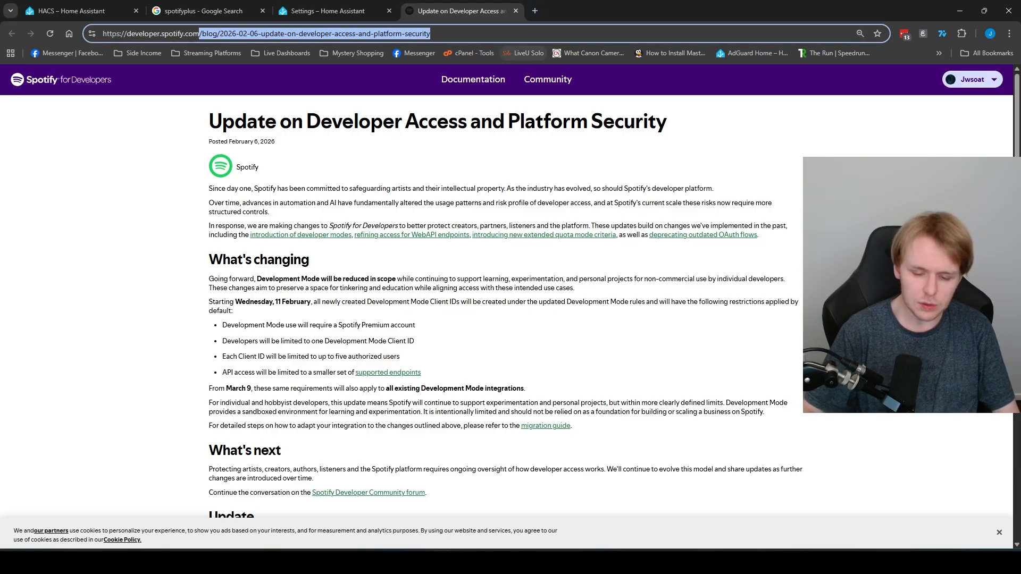
{"action": "key", "text": "BackSpace"}
{"action": "key", "text": "Return"}
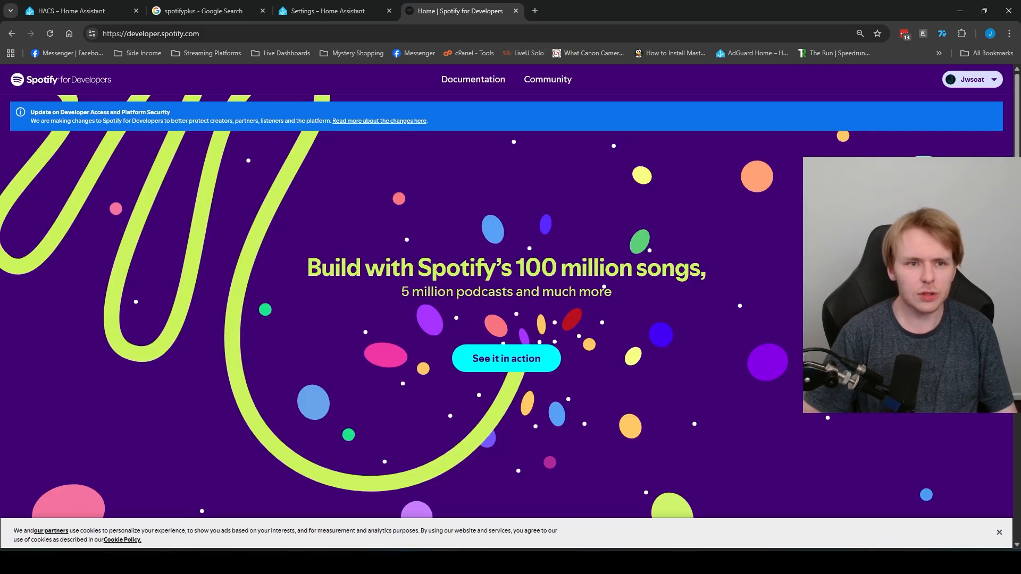
{"action": "left_click", "coordinate": [201, 34]}
{"action": "left_click", "coordinate": [340, 176]}
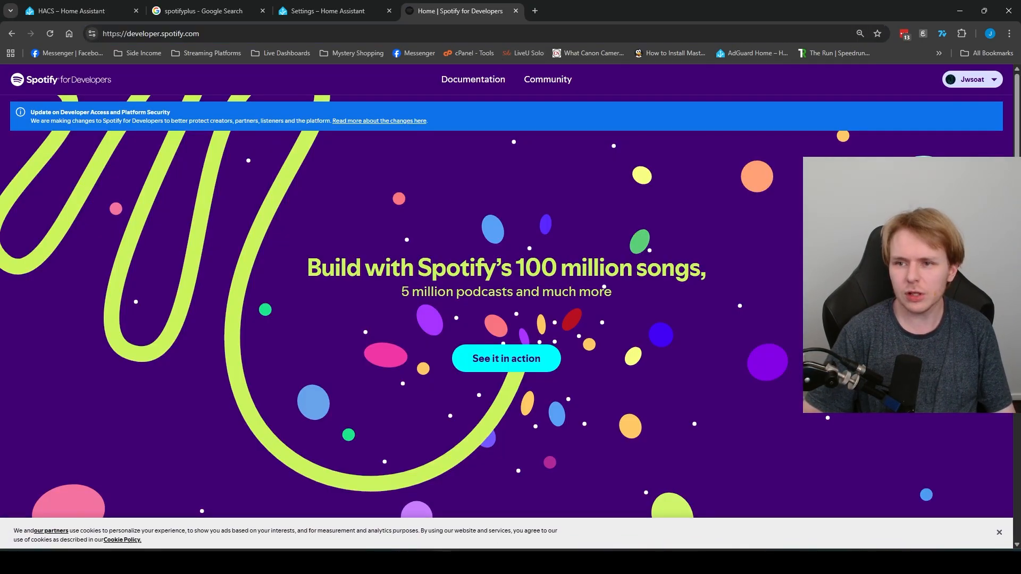
{"action": "left_click", "coordinate": [973, 79]}
{"action": "left_click", "coordinate": [972, 105]}
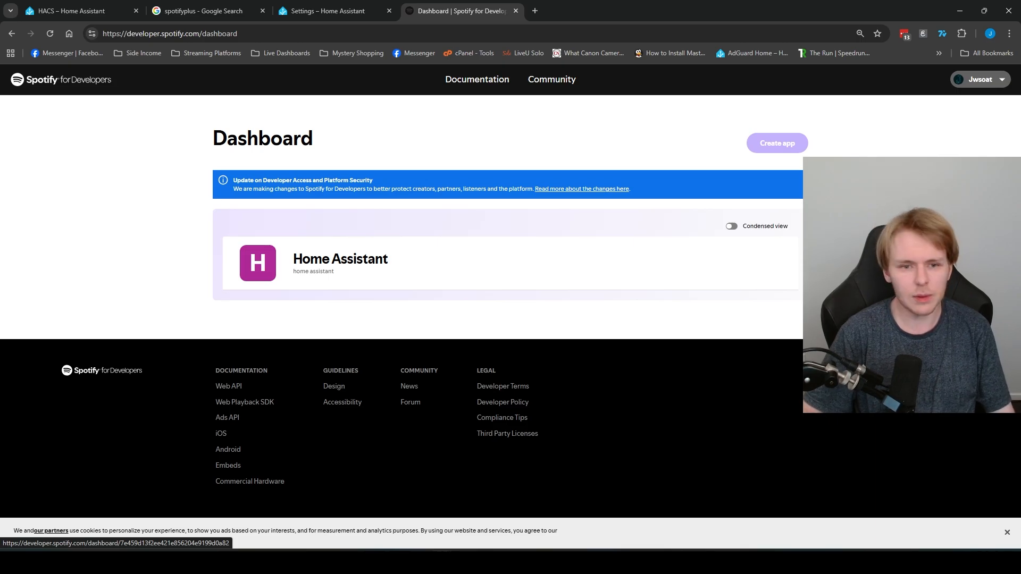
Step: Open the Home Assistant app and review its name and redirect URI
{"action": "left_click", "coordinate": [341, 259]}
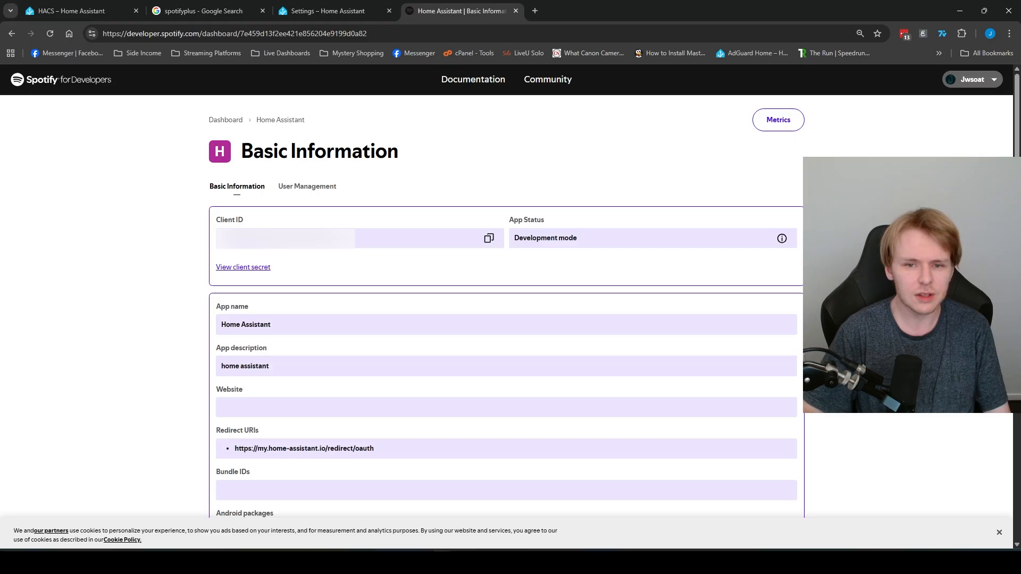
{"action": "scroll", "coordinate": [505, 306], "scroll_direction": "down", "scroll_amount": 3}
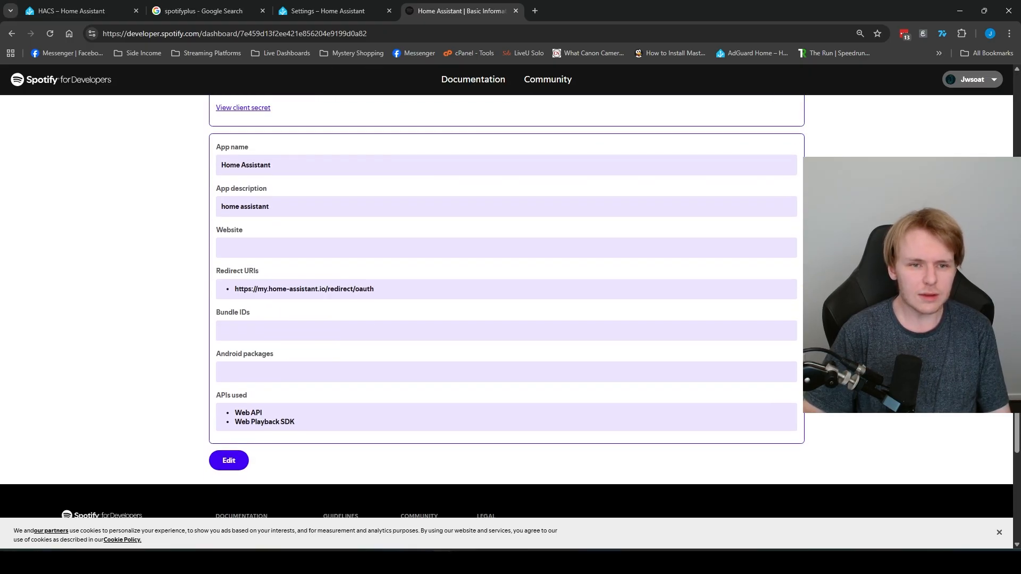
{"action": "triple_click", "coordinate": [245, 165]}
{"action": "left_click", "coordinate": [246, 165]}
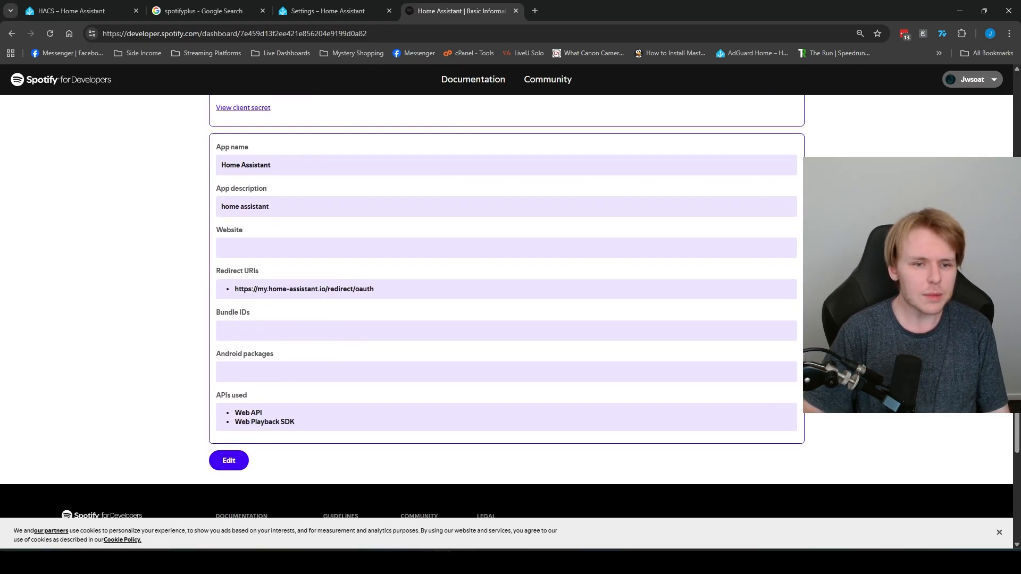
{"action": "left_click_drag", "start_coordinate": [234, 288], "coordinate": [375, 288]}
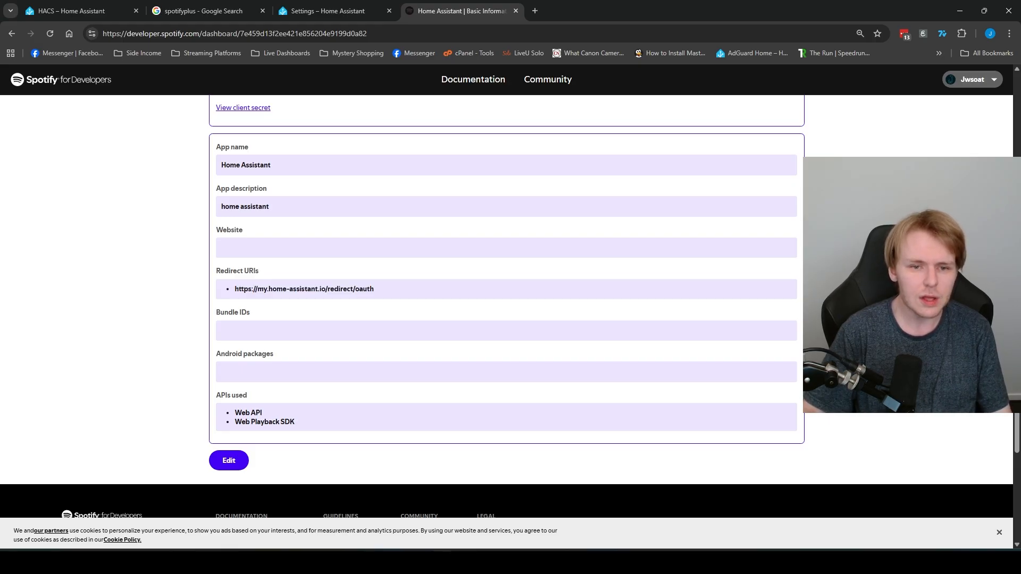
Step: Look through the app's edit form, then cancel without saving any changes
{"action": "left_click", "coordinate": [228, 461]}
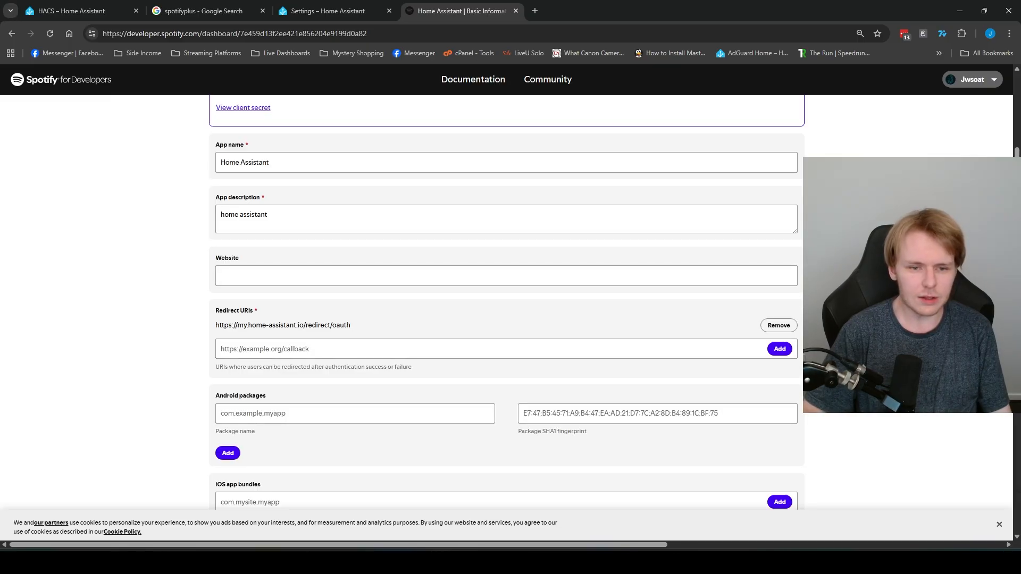
{"action": "scroll", "coordinate": [505, 303], "scroll_direction": "up", "scroll_amount": 3}
{"action": "scroll", "coordinate": [505, 303], "scroll_direction": "down", "scroll_amount": 2}
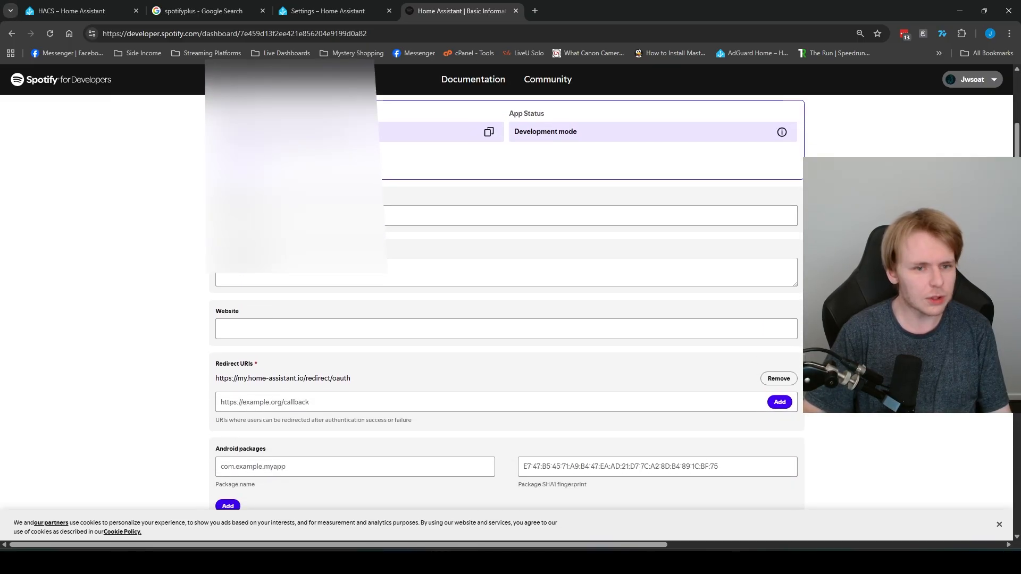
{"action": "scroll", "coordinate": [505, 303], "scroll_direction": "down", "scroll_amount": 2}
{"action": "scroll", "coordinate": [505, 303], "scroll_direction": "down", "scroll_amount": 3}
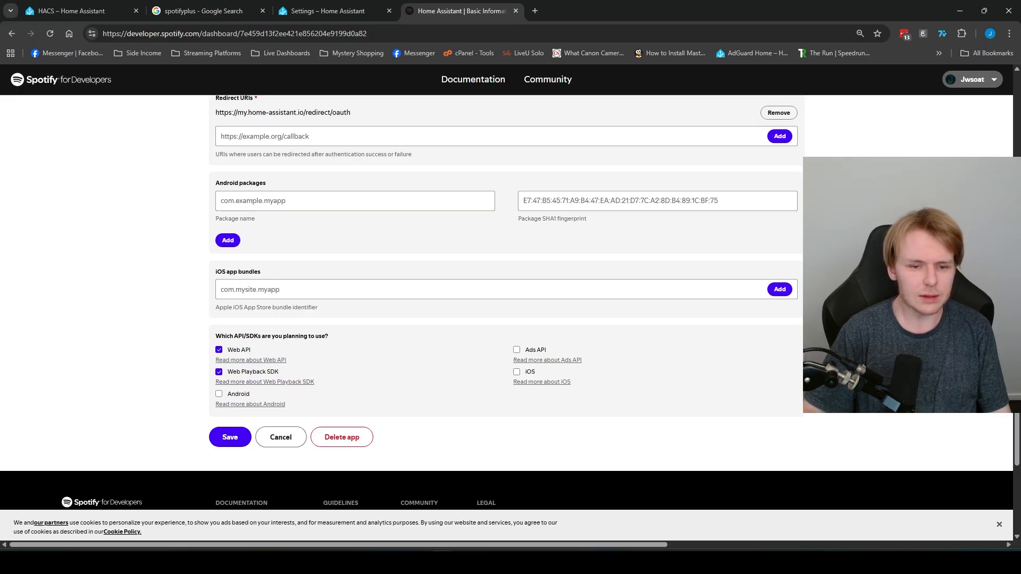
{"action": "left_click", "coordinate": [281, 437]}
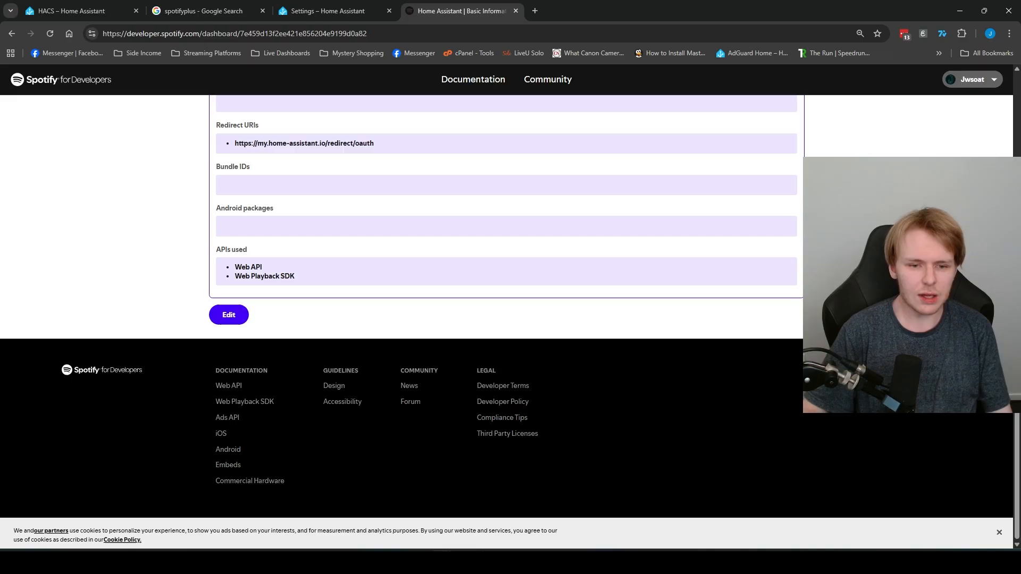
{"action": "scroll", "coordinate": [281, 437], "scroll_direction": "up", "scroll_amount": 3}
{"action": "scroll", "coordinate": [505, 319], "scroll_direction": "up", "scroll_amount": 2}
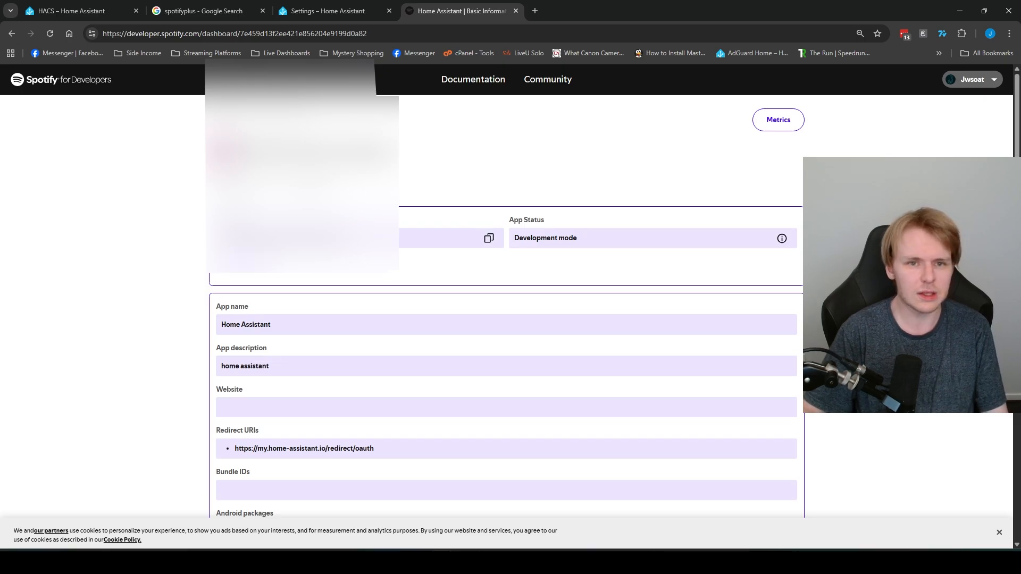
{"action": "left_click", "coordinate": [334, 10]}
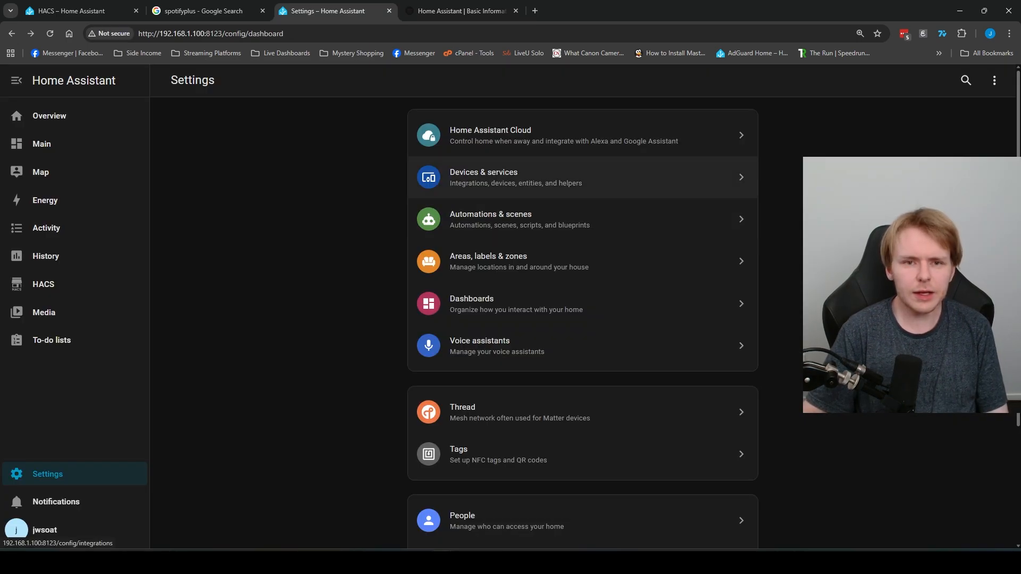
Step: Start adding the SpotifyPlus integration from the integrations list
{"action": "left_click", "coordinate": [516, 177]}
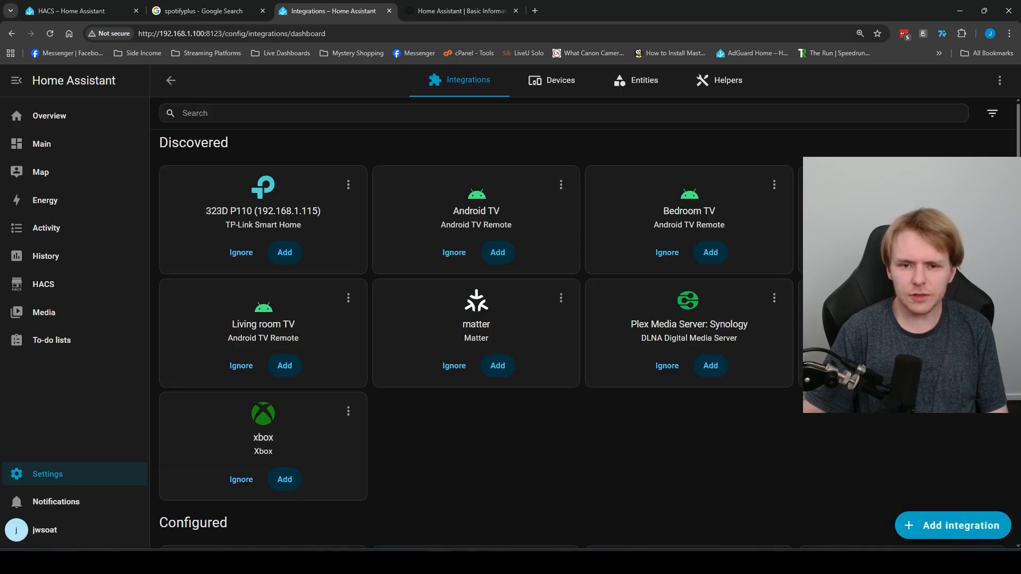
{"action": "left_click", "coordinate": [952, 525]}
{"action": "type", "text": "s"}
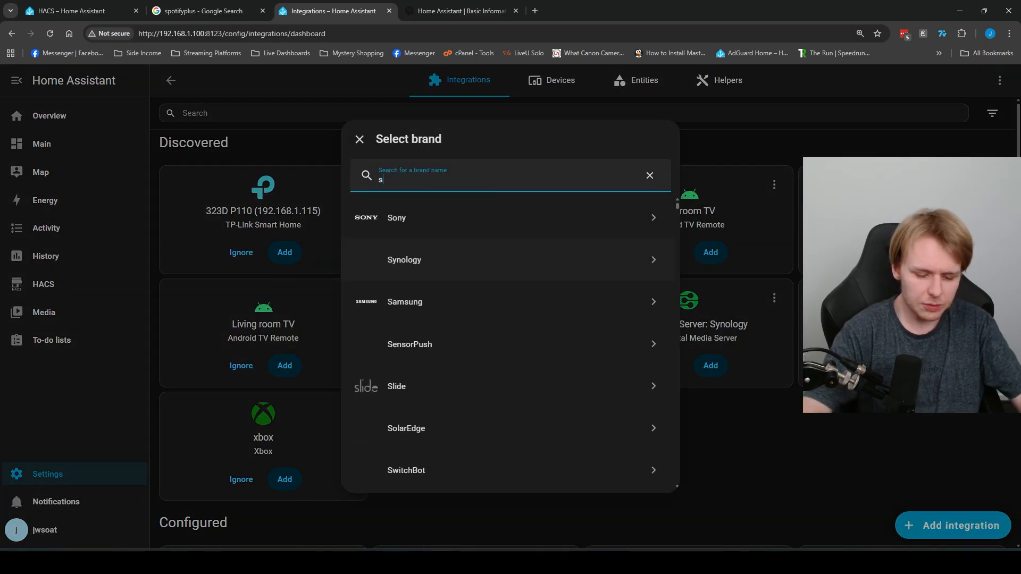
{"action": "type", "text": "potif"}
{"action": "left_click", "coordinate": [453, 275]}
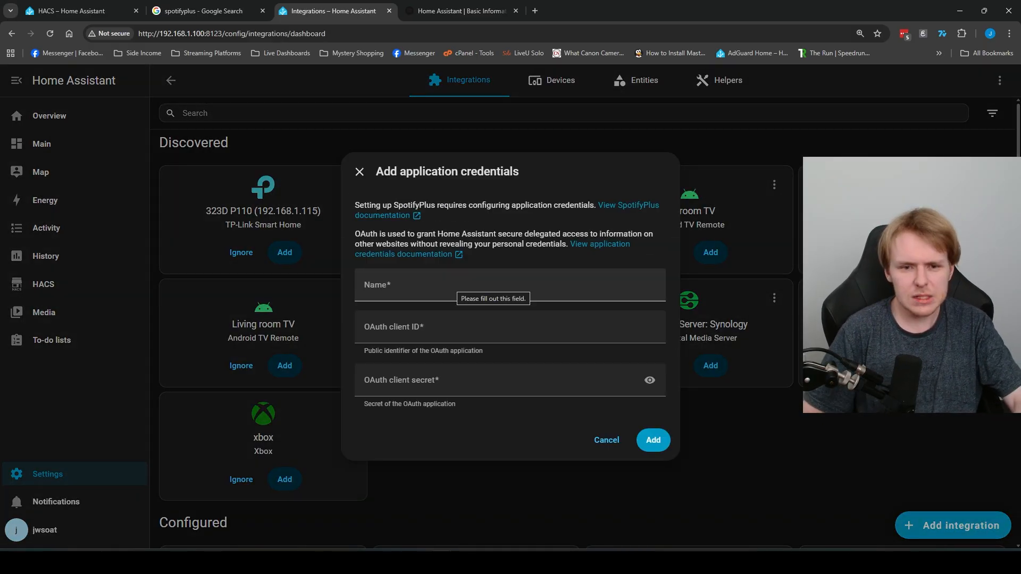
Step: Copy the Spotify app name 'Home Assistant' into the credential Name field
{"action": "left_click", "coordinate": [455, 283]}
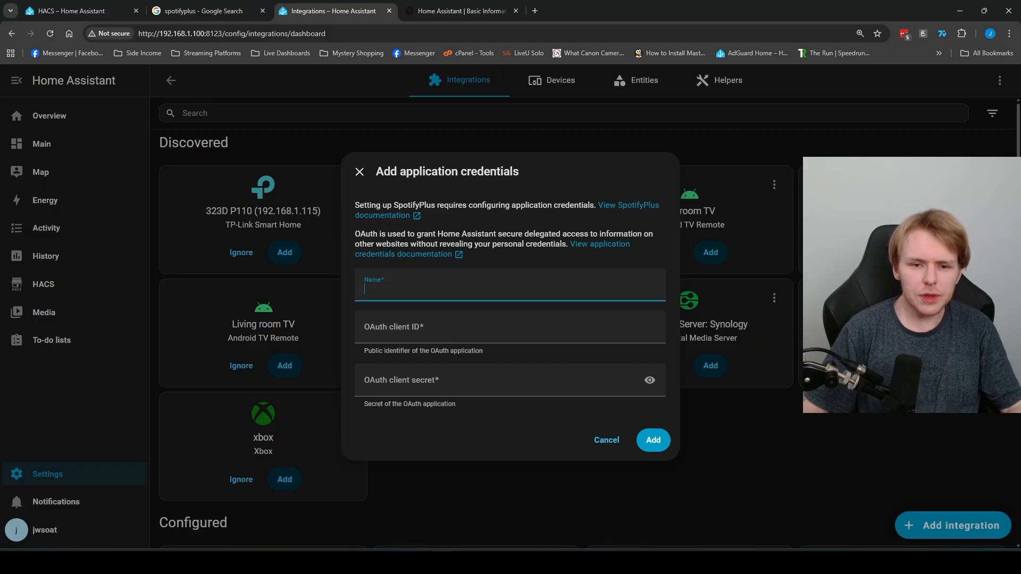
{"action": "key", "text": "ctrl+Tab"}
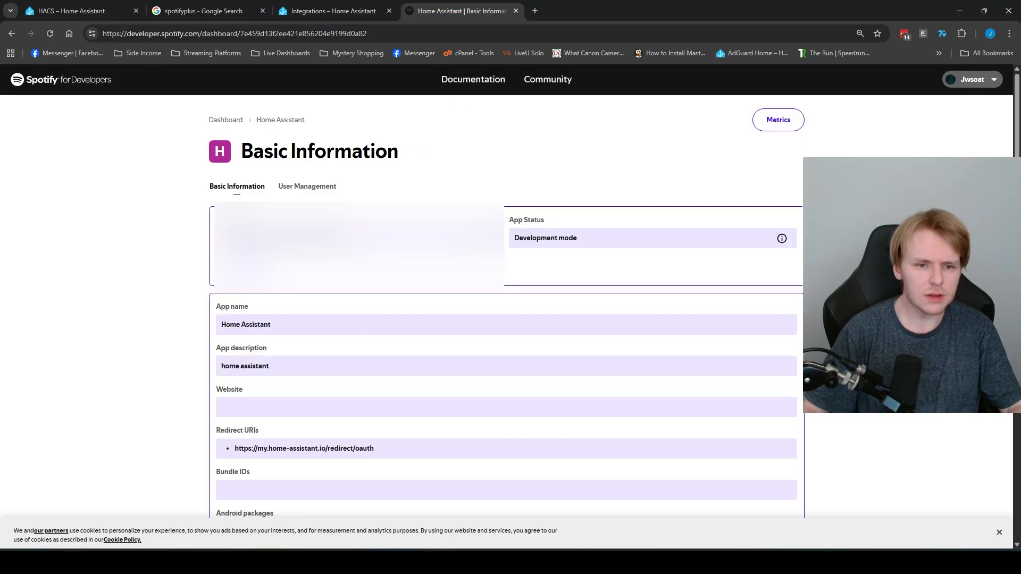
{"action": "triple_click", "coordinate": [247, 325]}
{"action": "right_click", "coordinate": [246, 328]}
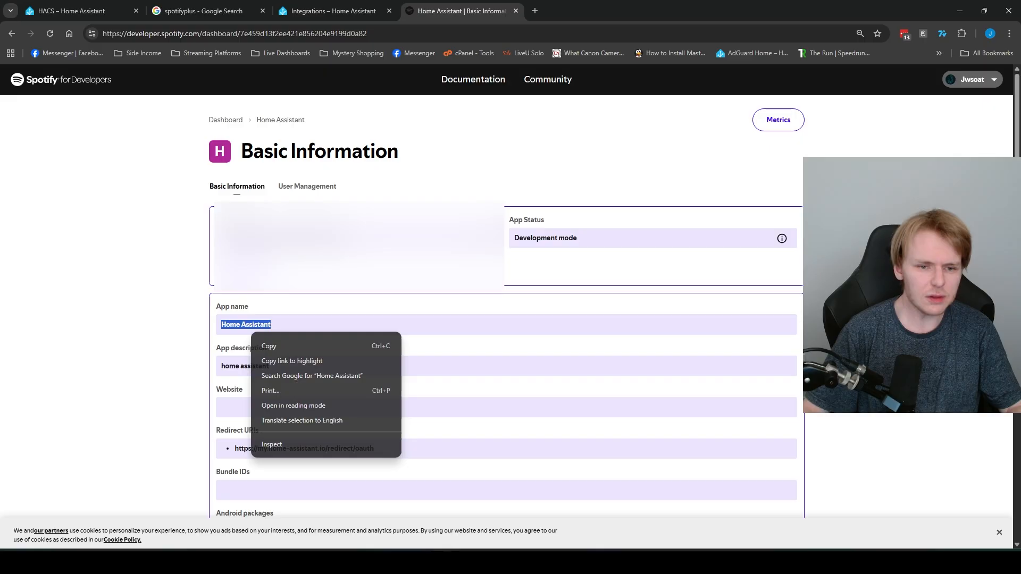
{"action": "left_click", "coordinate": [236, 344]}
{"action": "left_click", "coordinate": [334, 11]}
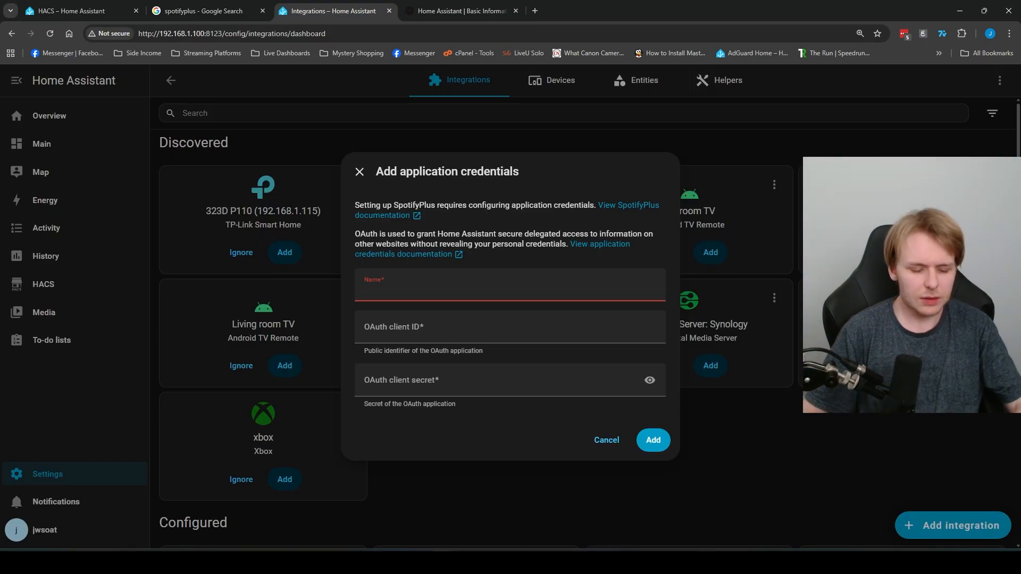
{"action": "key", "text": "ctrl+v"}
Step: Reveal the client secret in the Spotify app, check its details, and submit the credentials
{"action": "key", "text": "ctrl+Tab"}
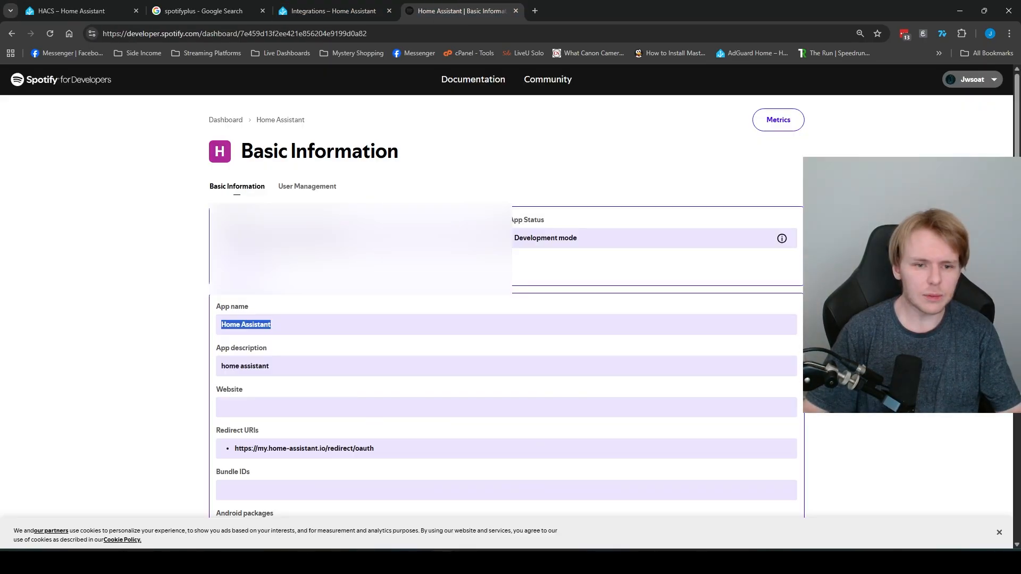
{"action": "left_click", "coordinate": [243, 267]}
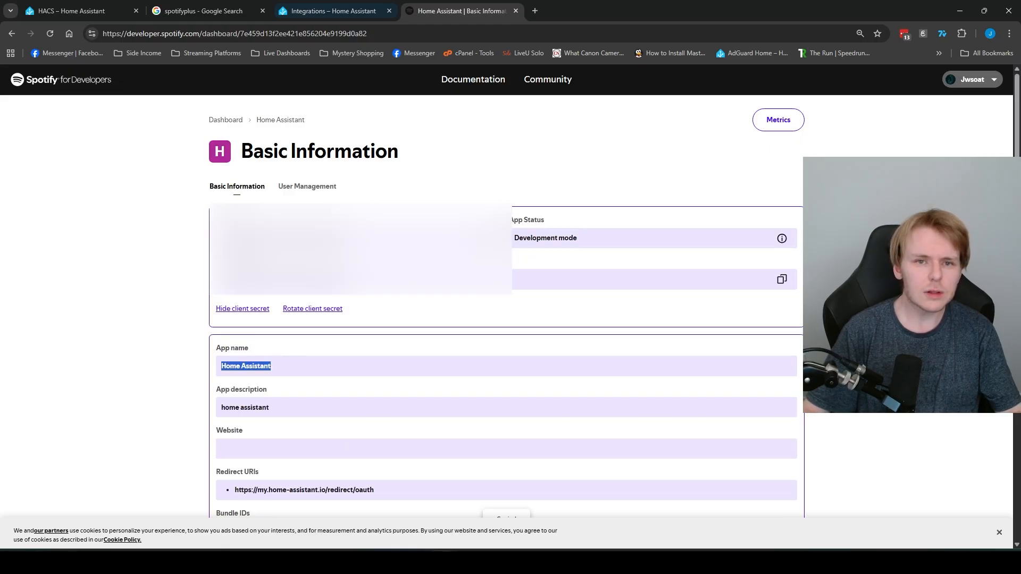
{"action": "key", "text": "ctrl+shift+Tab"}
{"action": "key", "text": "ctrl+Tab"}
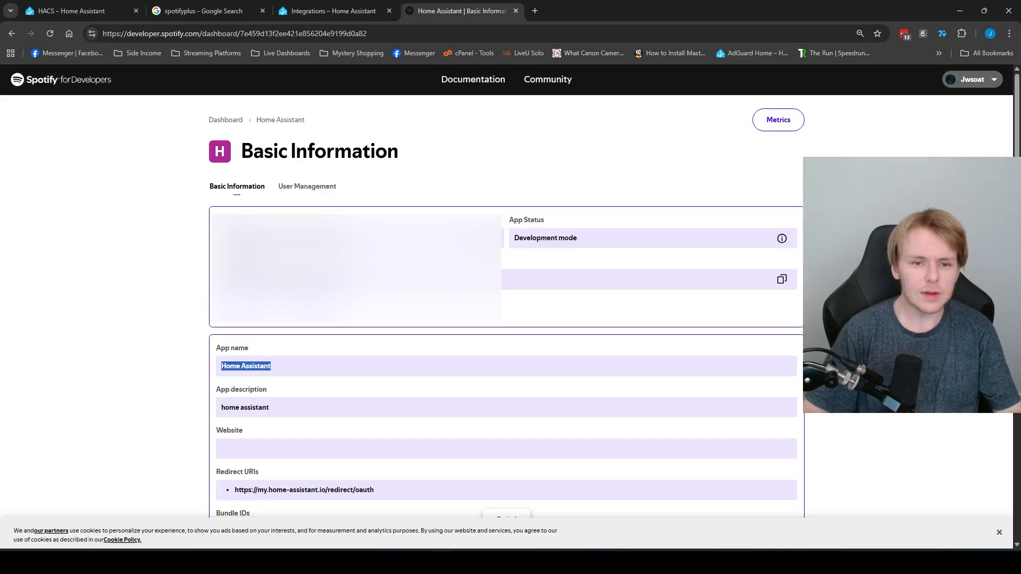
{"action": "key", "text": "ctrl+shift+Tab"}
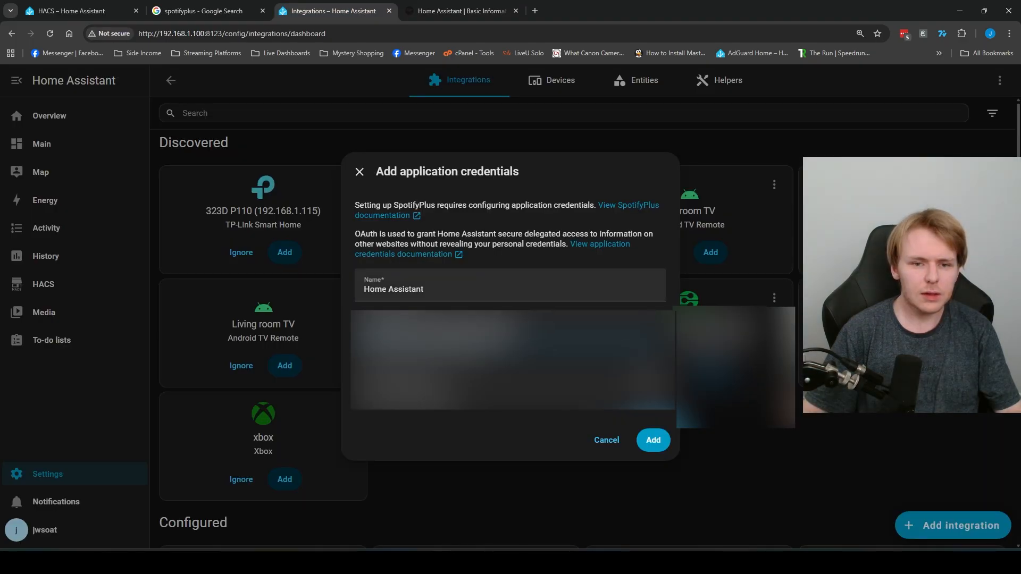
{"action": "left_click", "coordinate": [653, 440]}
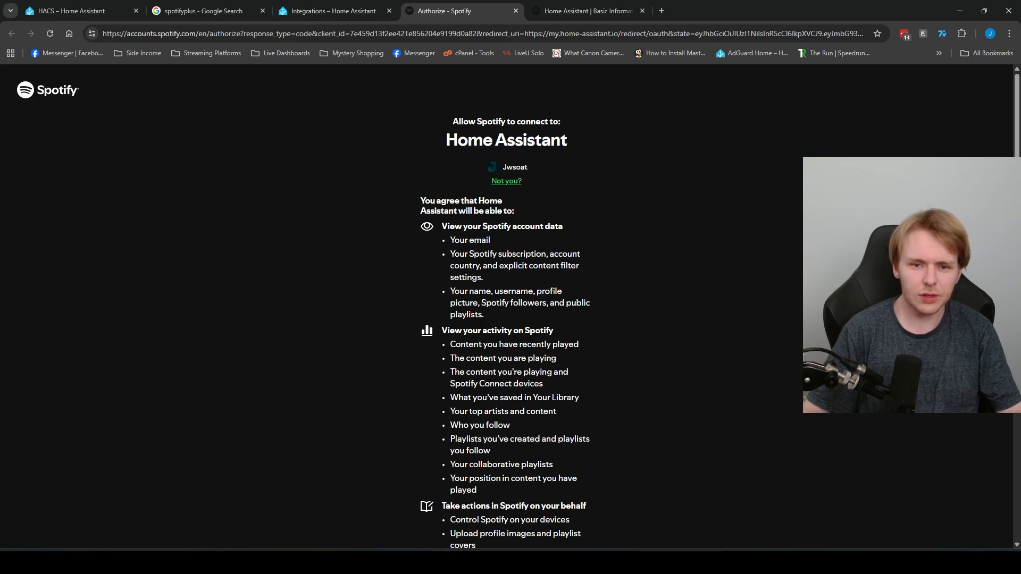
Step: Agree to Spotify's access request, link the account, and skip area assignment for the device
{"action": "scroll", "coordinate": [506, 306], "scroll_direction": "down", "scroll_amount": 4}
{"action": "left_click", "coordinate": [506, 439]}
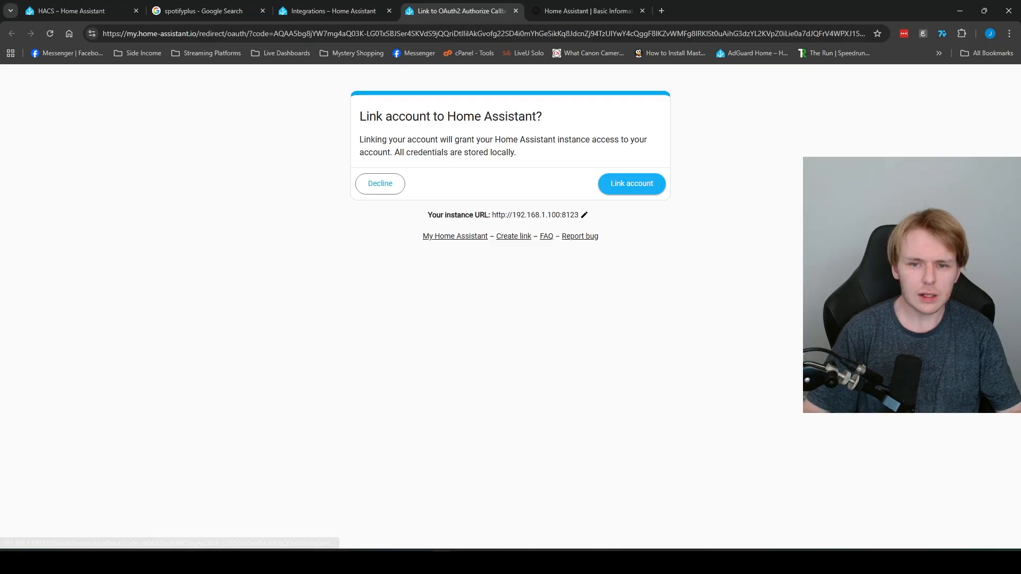
{"action": "left_click", "coordinate": [632, 184]}
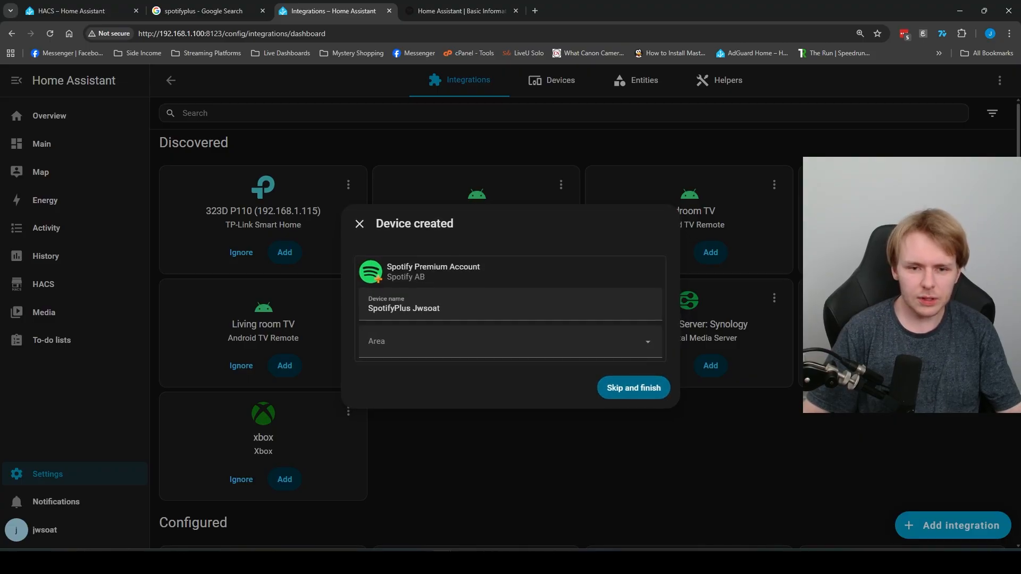
{"action": "left_click", "coordinate": [633, 388]}
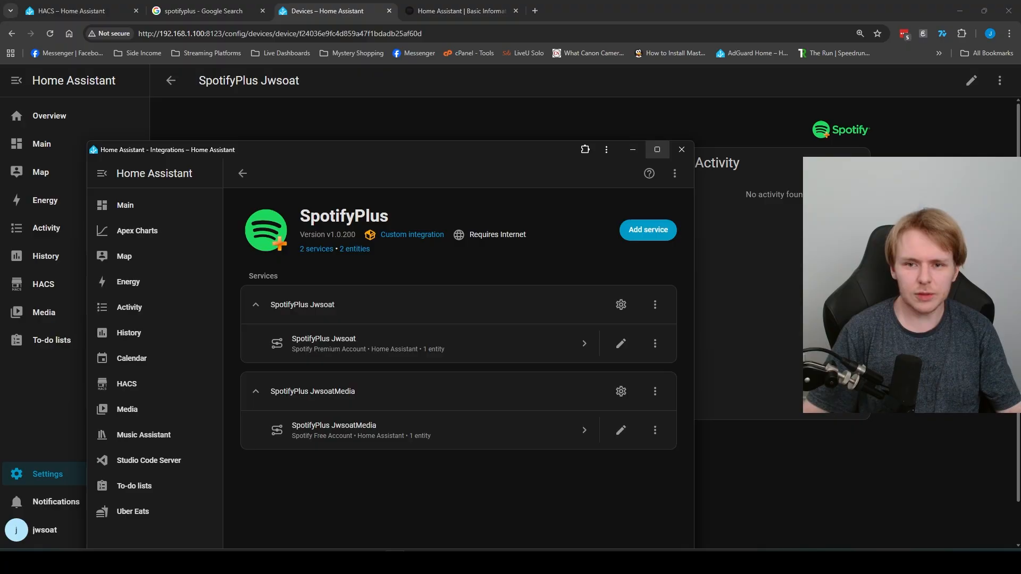
Step: Open the premium SpotifyPlus device page and its 'Spotify at 8:30AM' automation
{"action": "left_click", "coordinate": [658, 149]}
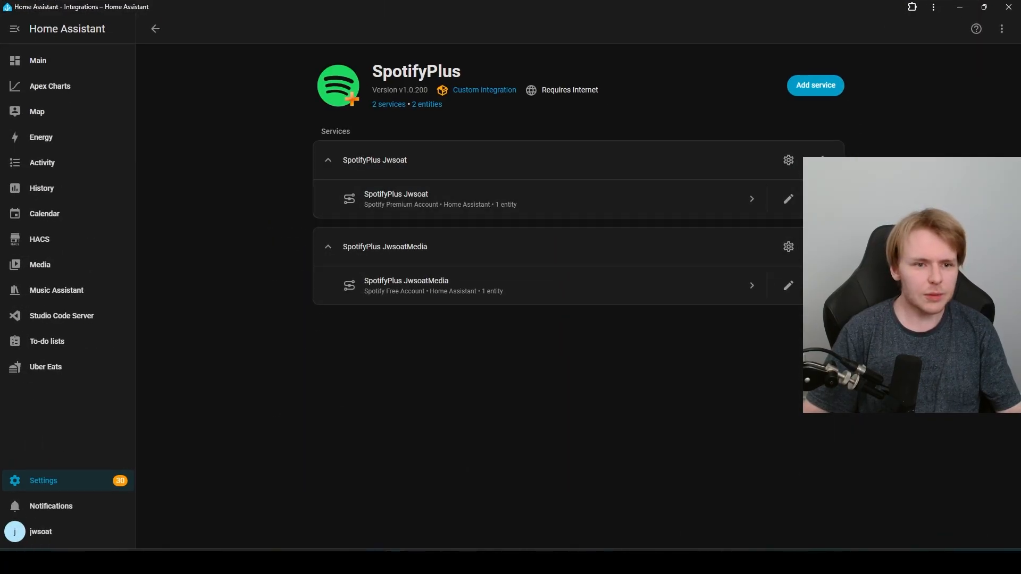
{"action": "left_click", "coordinate": [425, 199]}
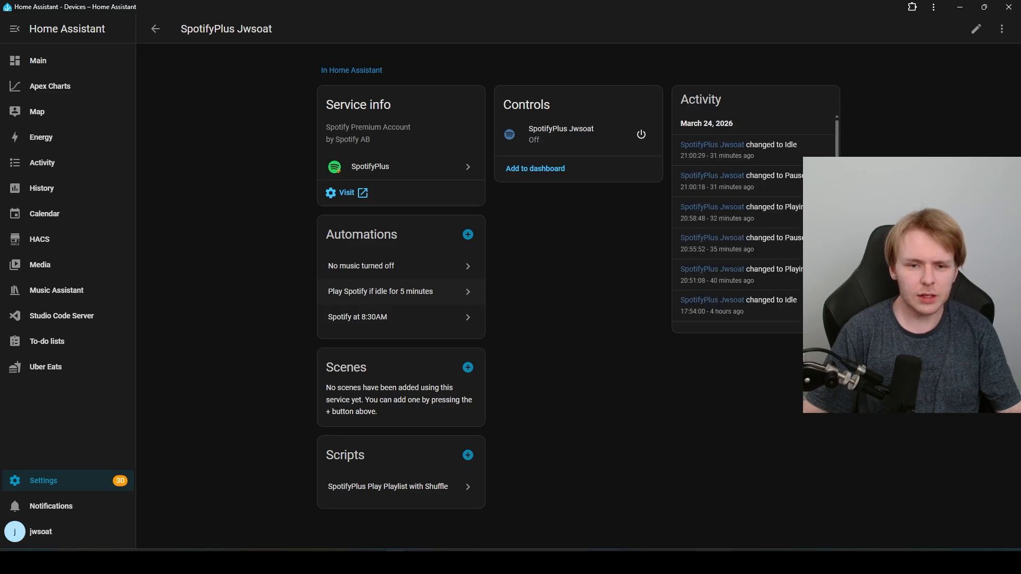
{"action": "left_click", "coordinate": [372, 317]}
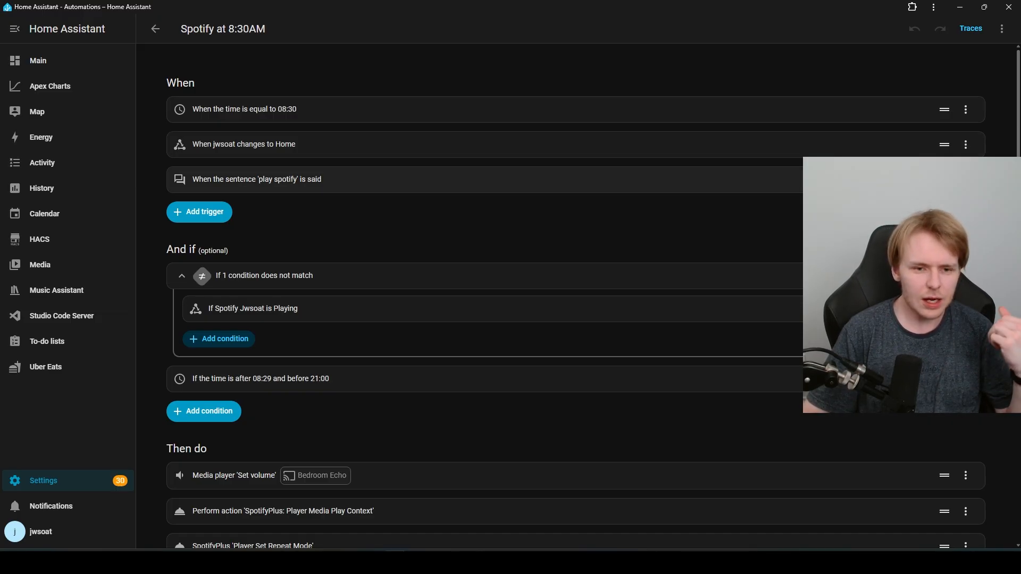
Step: Inspect the Player Media Play Context action's target entity options, then bring Spotify forward
{"action": "scroll", "coordinate": [585, 298], "scroll_direction": "down", "scroll_amount": 1}
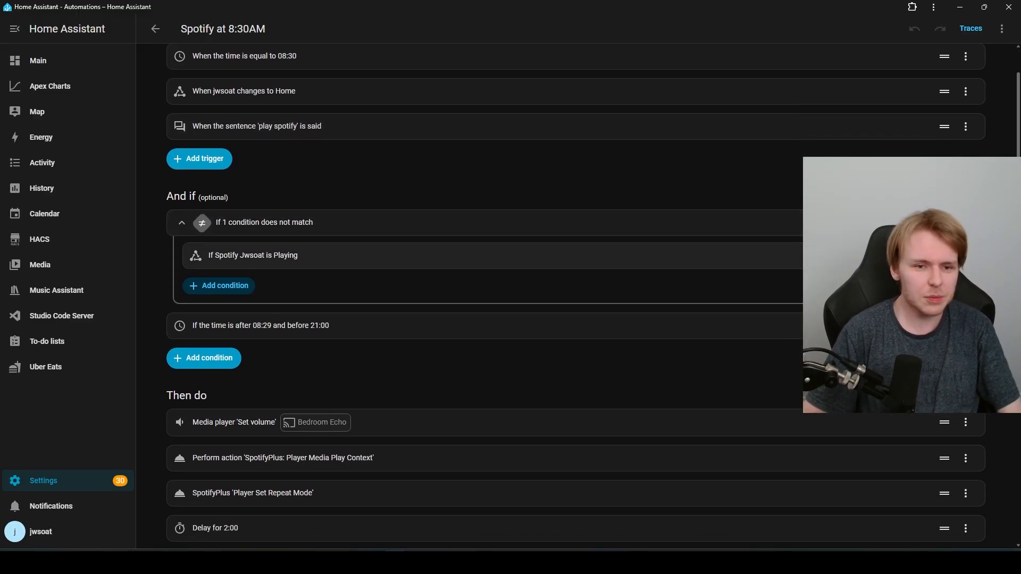
{"action": "scroll", "coordinate": [584, 298], "scroll_direction": "down", "scroll_amount": 1}
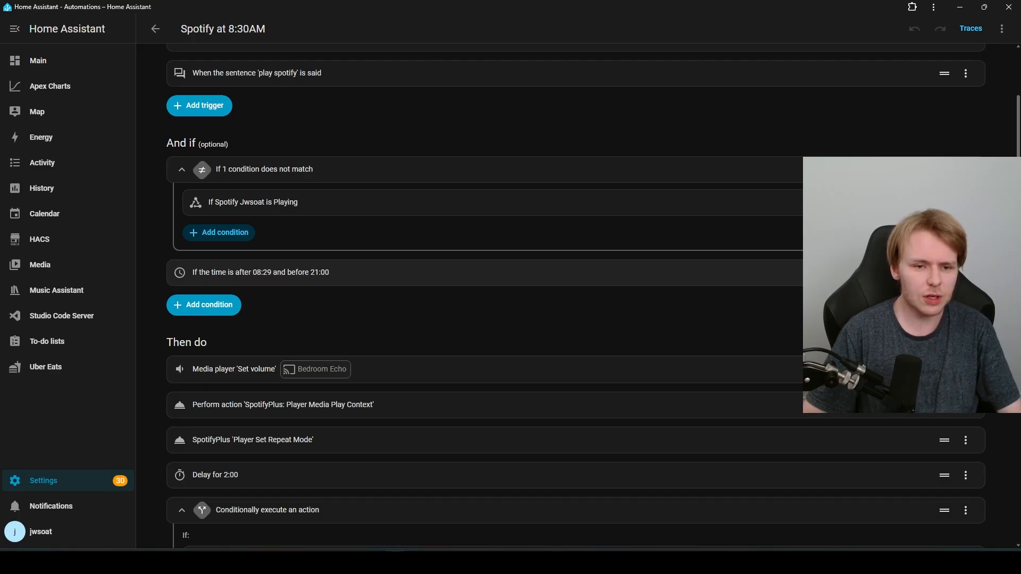
{"action": "scroll", "coordinate": [585, 298], "scroll_direction": "down", "scroll_amount": 2}
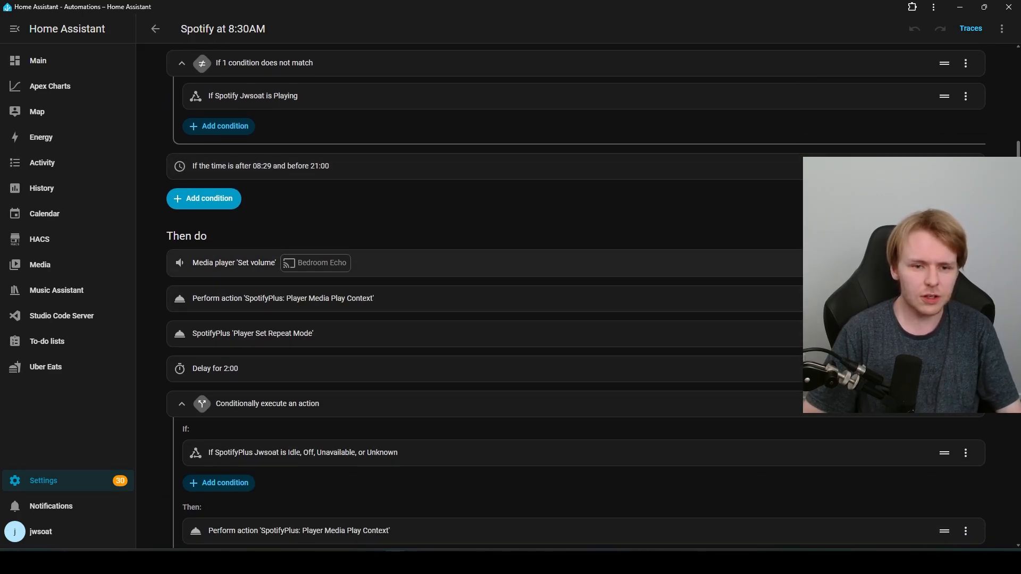
{"action": "left_click", "coordinate": [229, 301]}
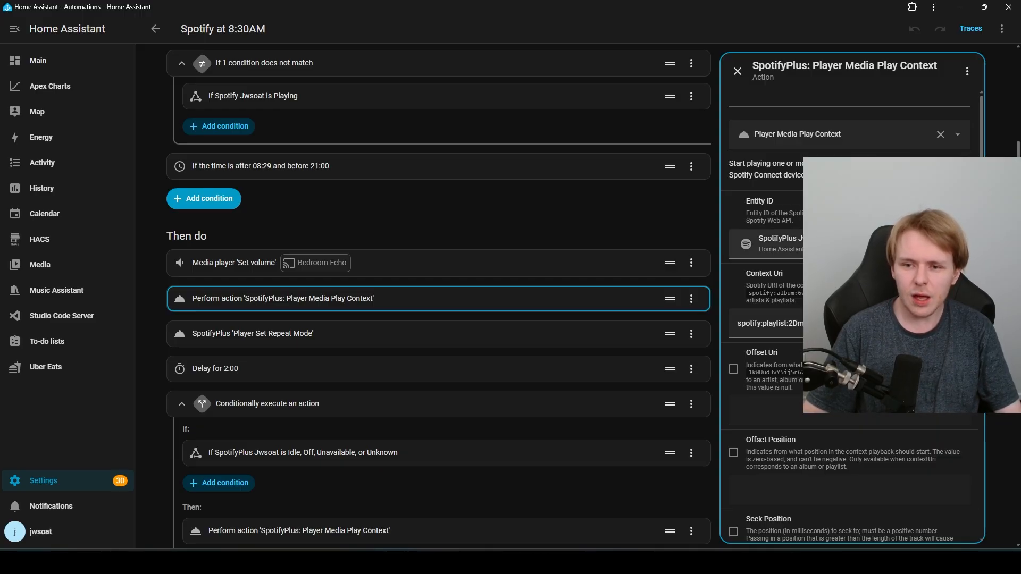
{"action": "left_click", "coordinate": [849, 244]}
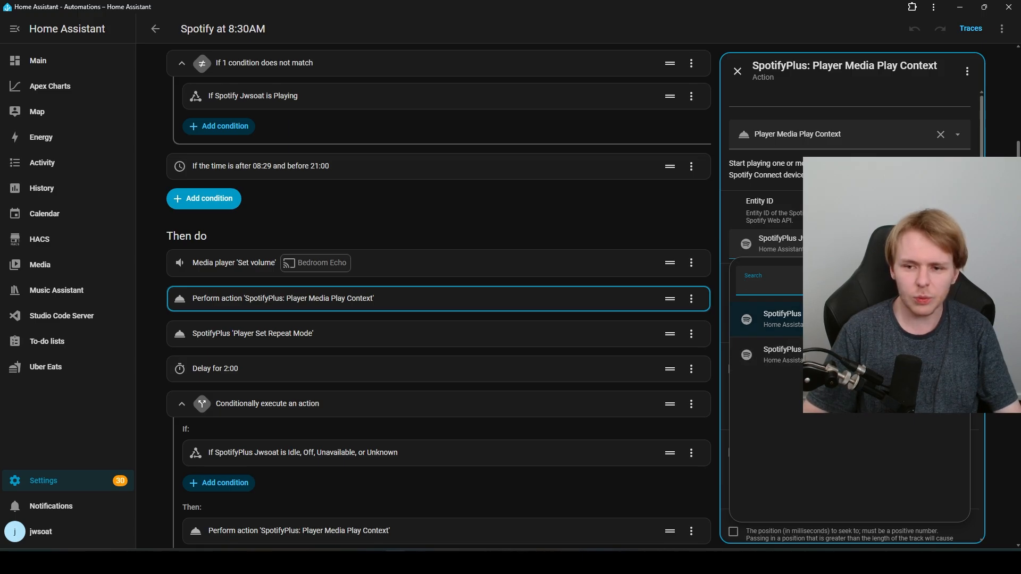
{"action": "left_click", "coordinate": [849, 319]}
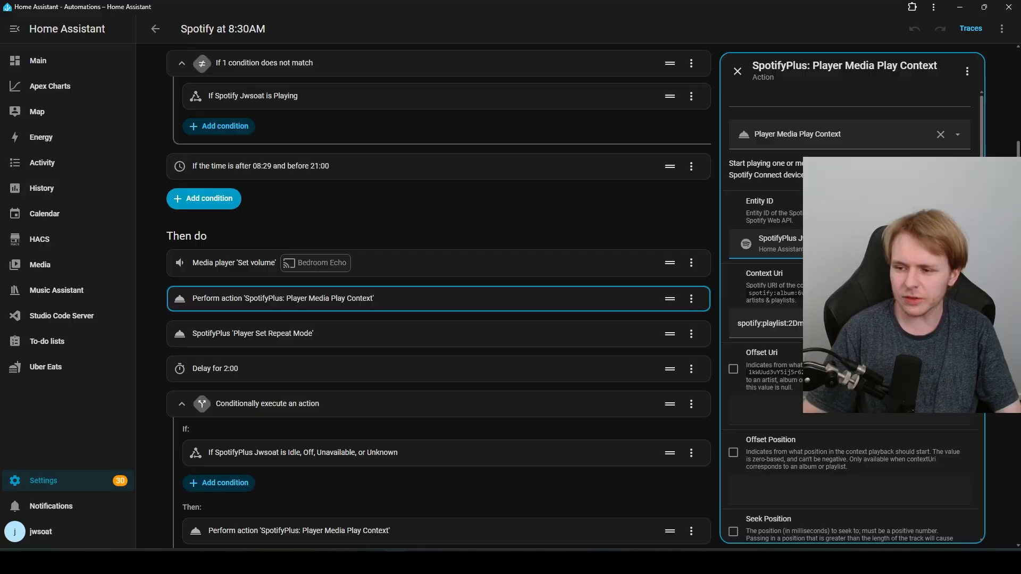
{"action": "left_click_drag", "start_coordinate": [1020, 101], "coordinate": [829, 101]}
Step: Maximize Spotify and reveal the playlist's Share > Copy Spotify URI option
{"action": "double_click", "coordinate": [829, 101]}
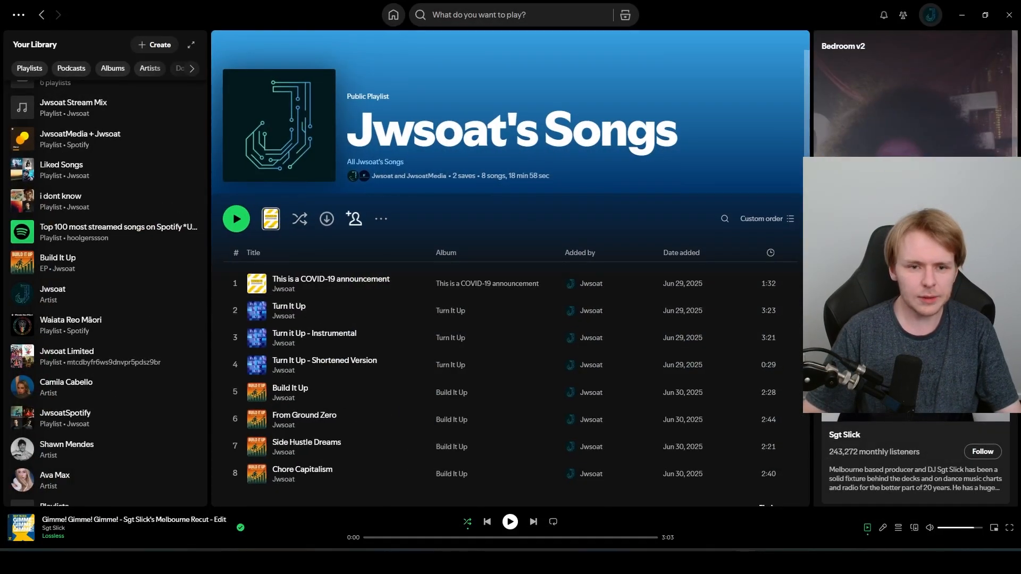
{"action": "left_click", "coordinate": [381, 218]}
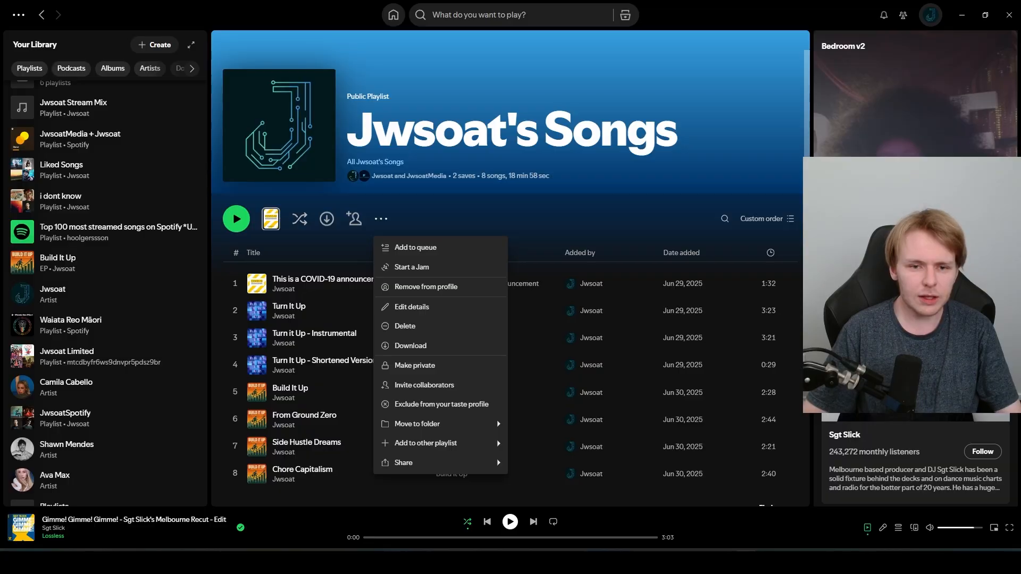
{"action": "mouse_move", "coordinate": [415, 463]}
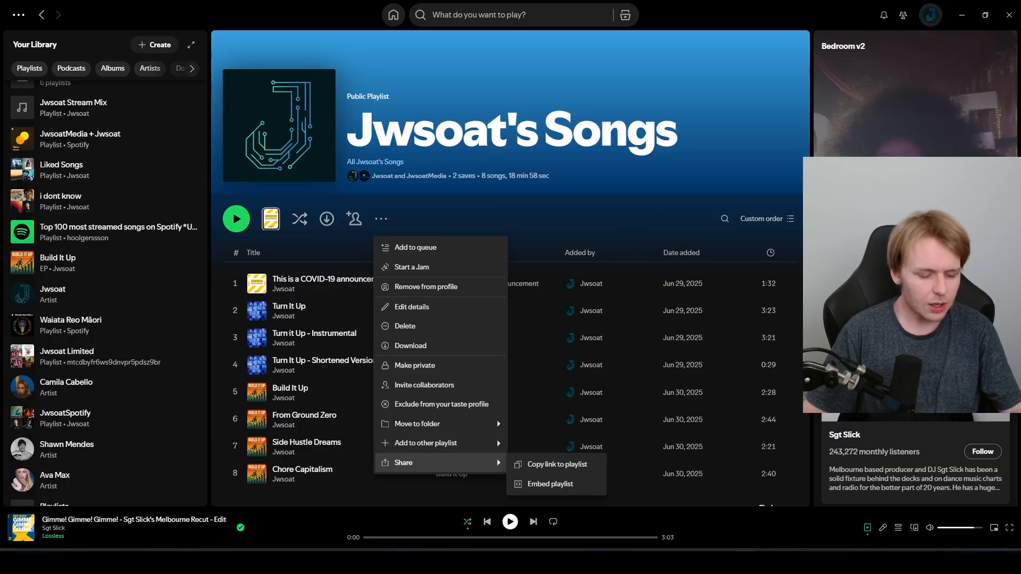
{"action": "key", "text": "alt"}
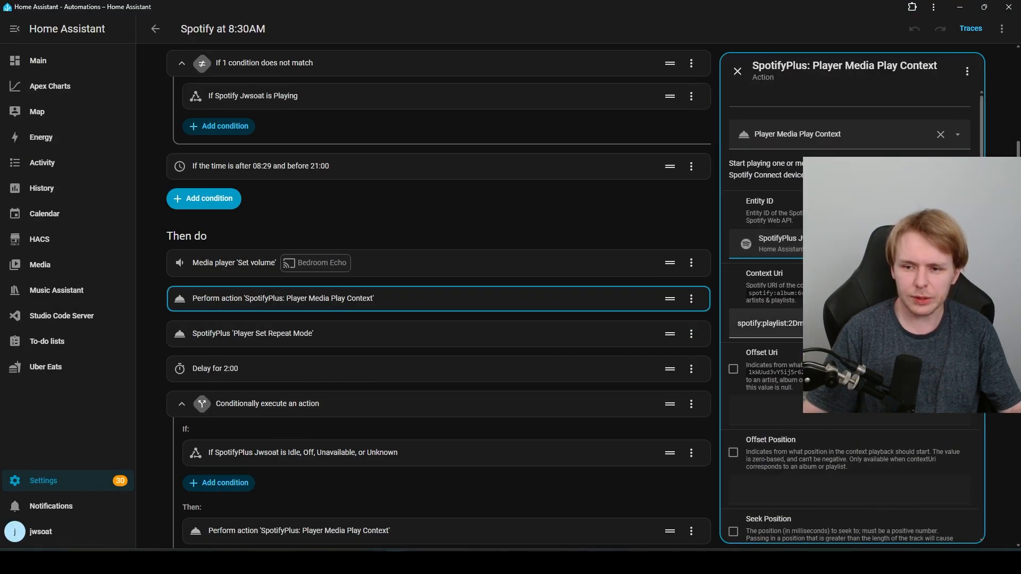
Step: Review the action's Device ID, 2-second delay and shuffle, then minimize the automation window
{"action": "scroll", "coordinate": [851, 319], "scroll_direction": "down", "scroll_amount": 4}
{"action": "scroll", "coordinate": [851, 316], "scroll_direction": "down", "scroll_amount": 3}
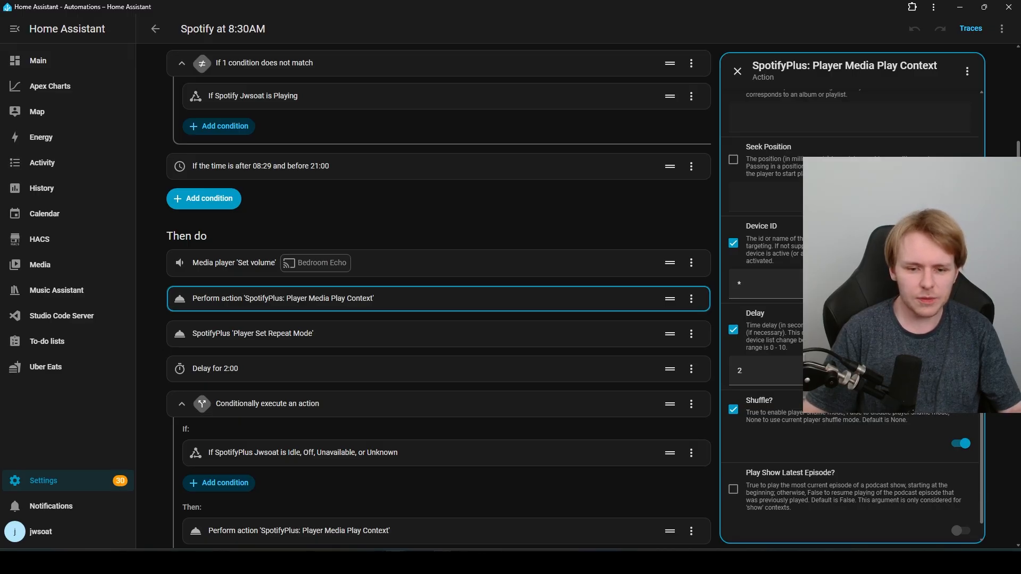
{"action": "left_click", "coordinate": [441, 563]}
{"action": "left_click", "coordinate": [499, 509]}
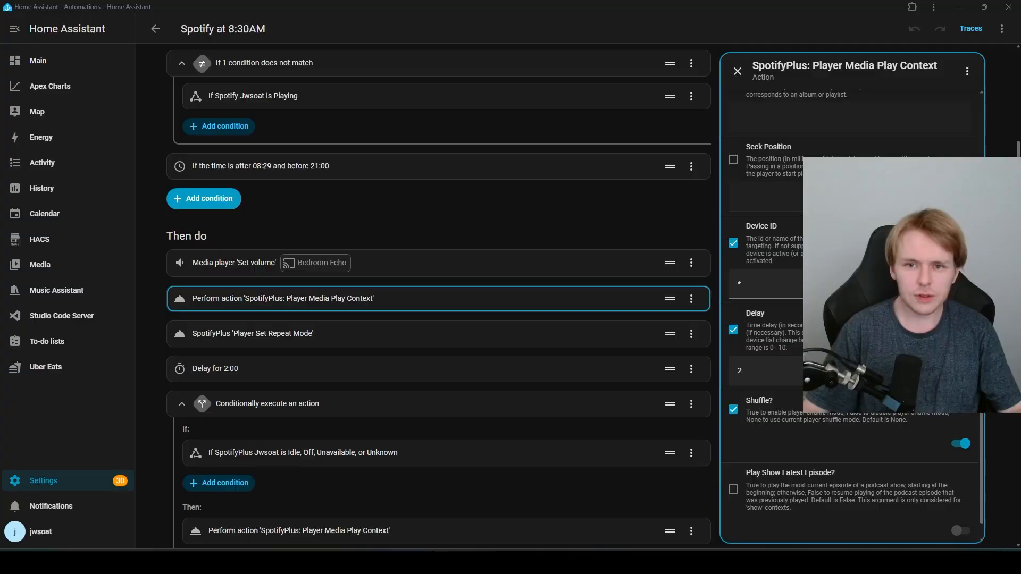
{"action": "left_click", "coordinate": [959, 7]}
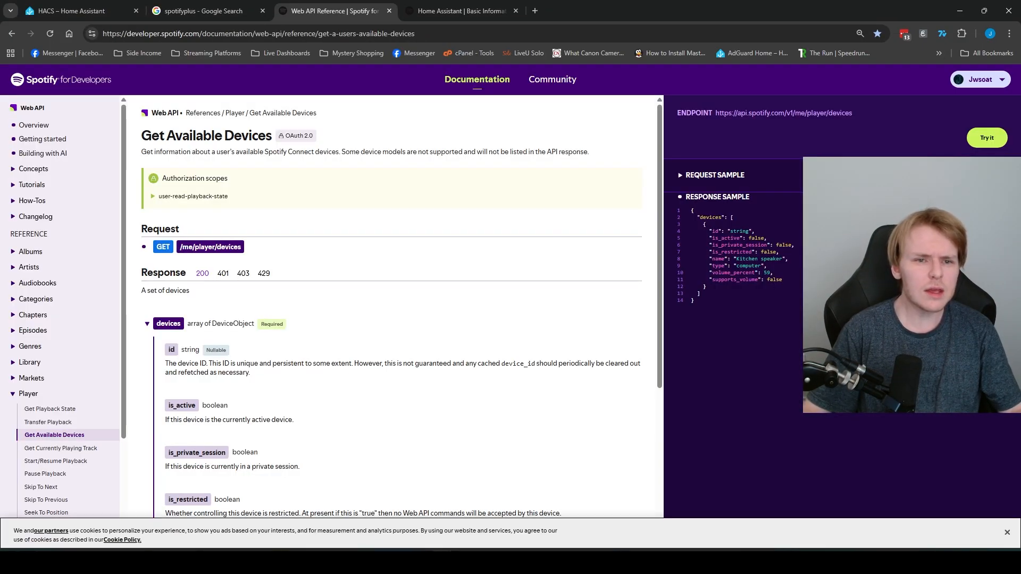
Step: Close the playlist menu and start playing Turn It Up in Spotify
{"action": "left_click_drag", "start_coordinate": [141, 136], "coordinate": [295, 136]}
{"action": "left_click", "coordinate": [294, 136]}
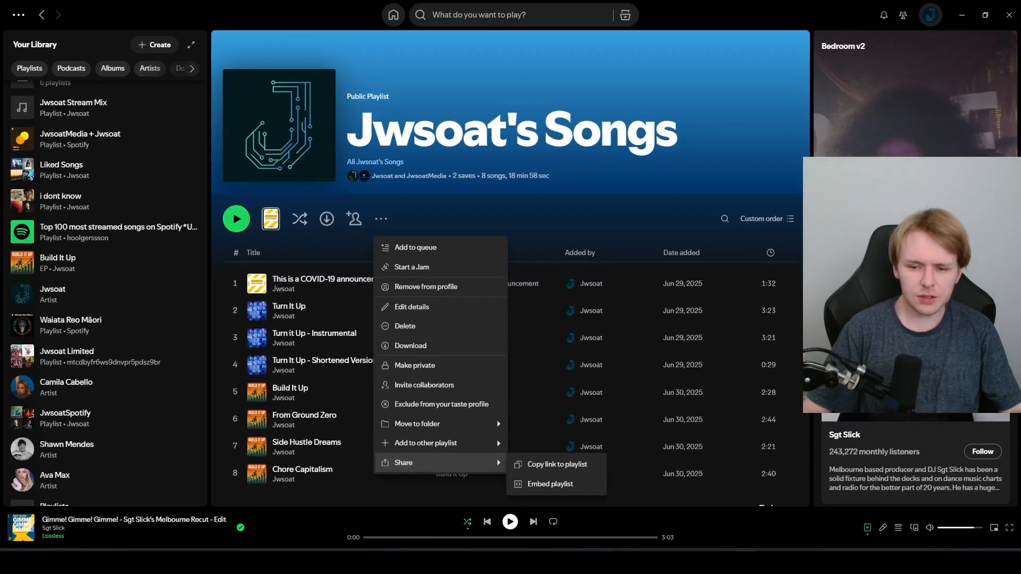
{"action": "left_click", "coordinate": [580, 520]}
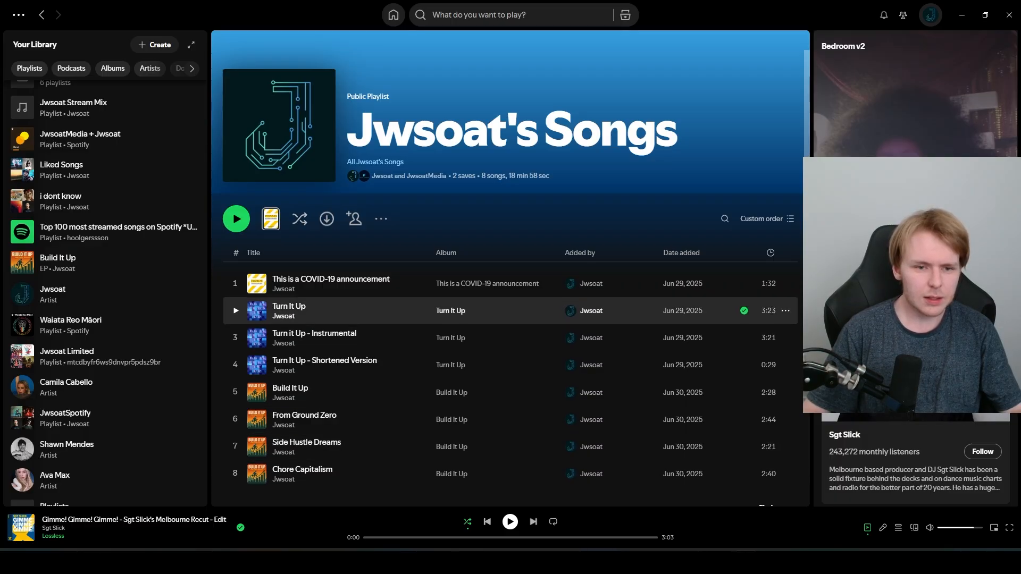
{"action": "left_click", "coordinate": [235, 311]}
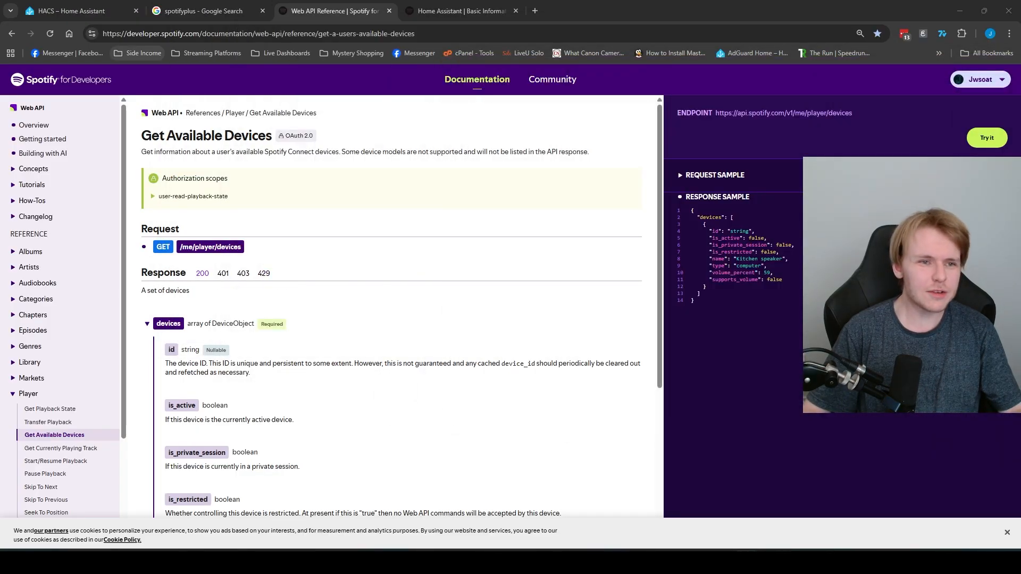
Step: Run Get Available Devices with Try it and select the device id in the response
{"action": "left_click", "coordinate": [50, 33]}
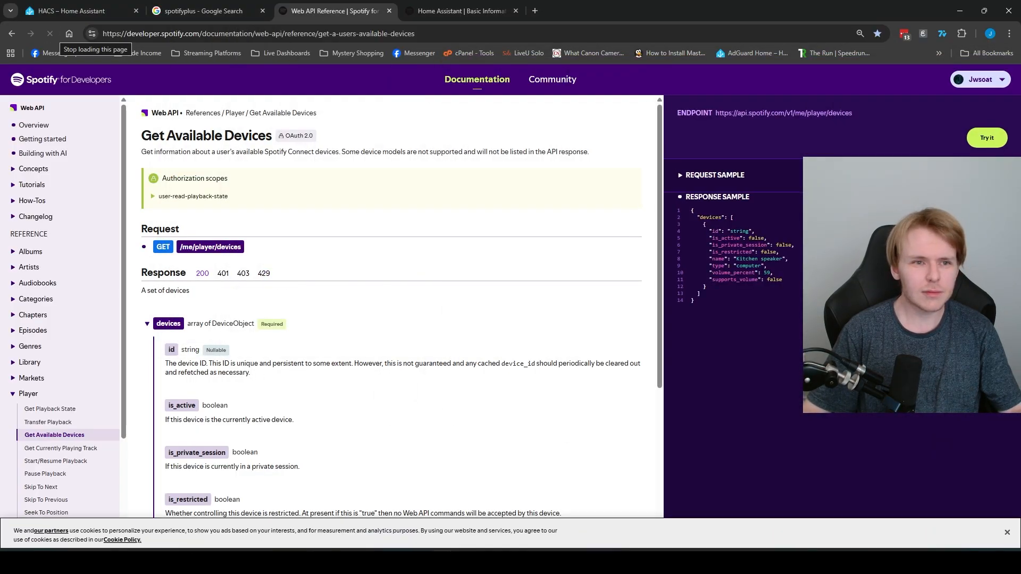
{"action": "left_click", "coordinate": [987, 137]}
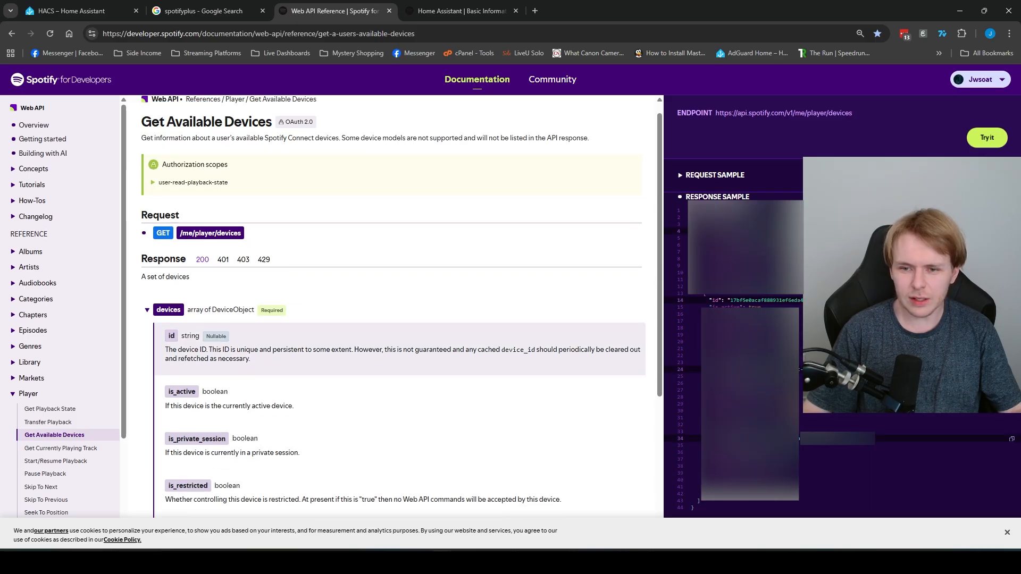
{"action": "scroll", "coordinate": [398, 346], "scroll_direction": "down", "scroll_amount": 1}
{"action": "scroll", "coordinate": [399, 383], "scroll_direction": "down", "scroll_amount": 2}
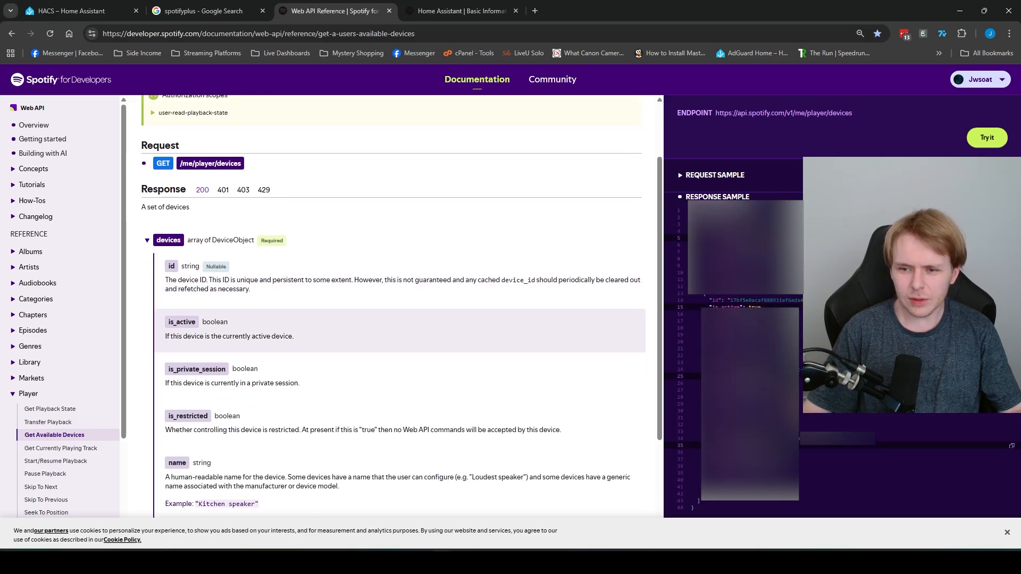
{"action": "scroll", "coordinate": [399, 383], "scroll_direction": "up", "scroll_amount": 2}
{"action": "left_click_drag", "start_coordinate": [851, 300], "coordinate": [734, 302]}
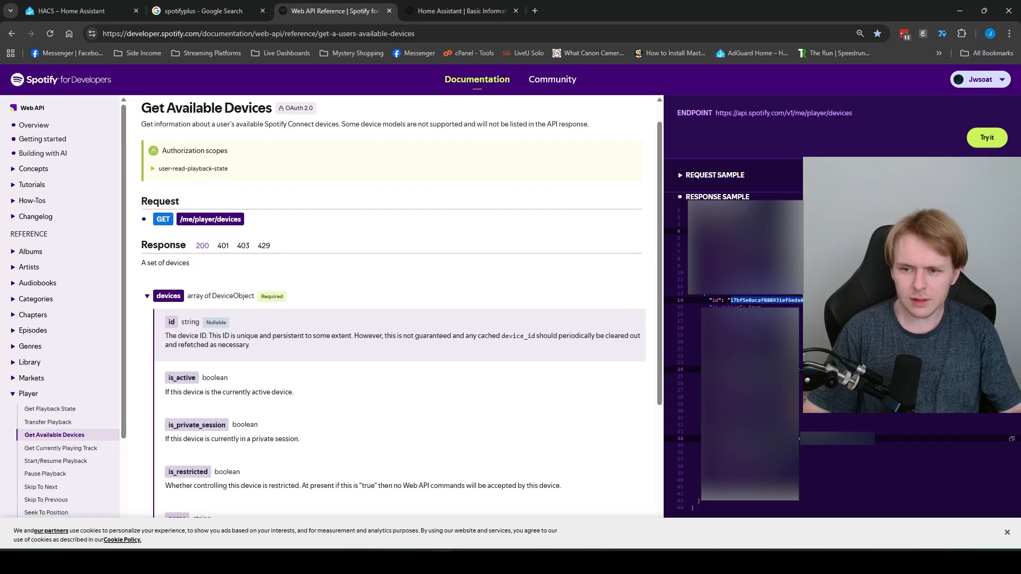
{"action": "key", "text": "alt+Tab"}
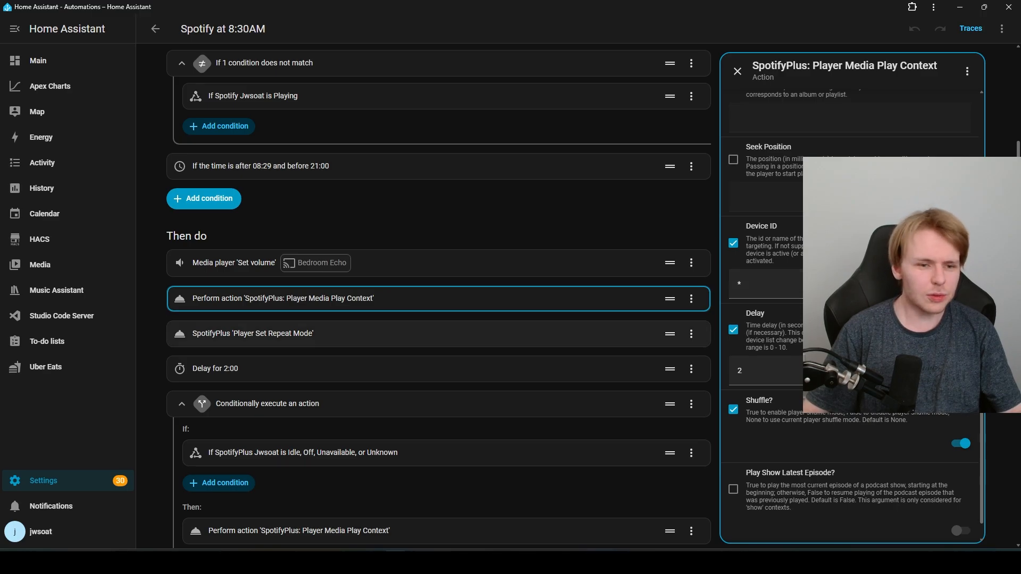
Step: Go to the SpotifyPlus integration page and glance at the SpotifyPlus Jwsoat device
{"action": "left_click", "coordinate": [43, 481]}
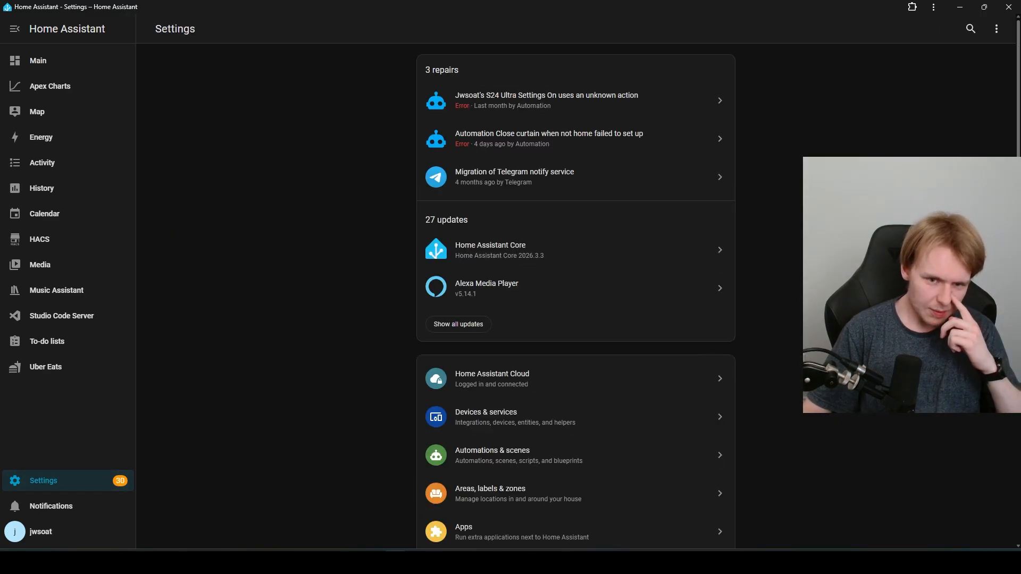
{"action": "left_click", "coordinate": [486, 417]}
{"action": "scroll", "coordinate": [582, 297], "scroll_direction": "down", "scroll_amount": 15}
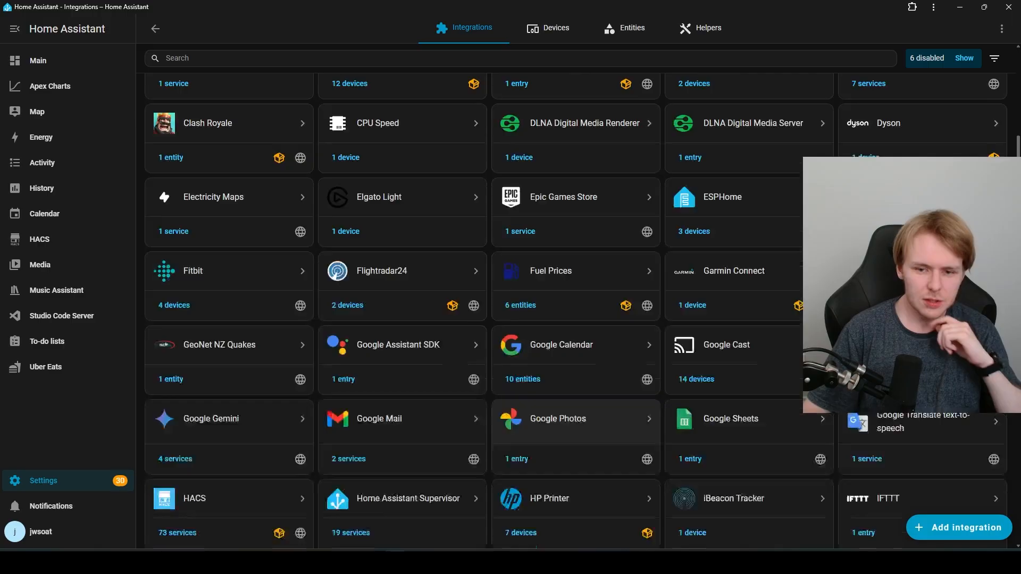
{"action": "left_click", "coordinate": [552, 313]}
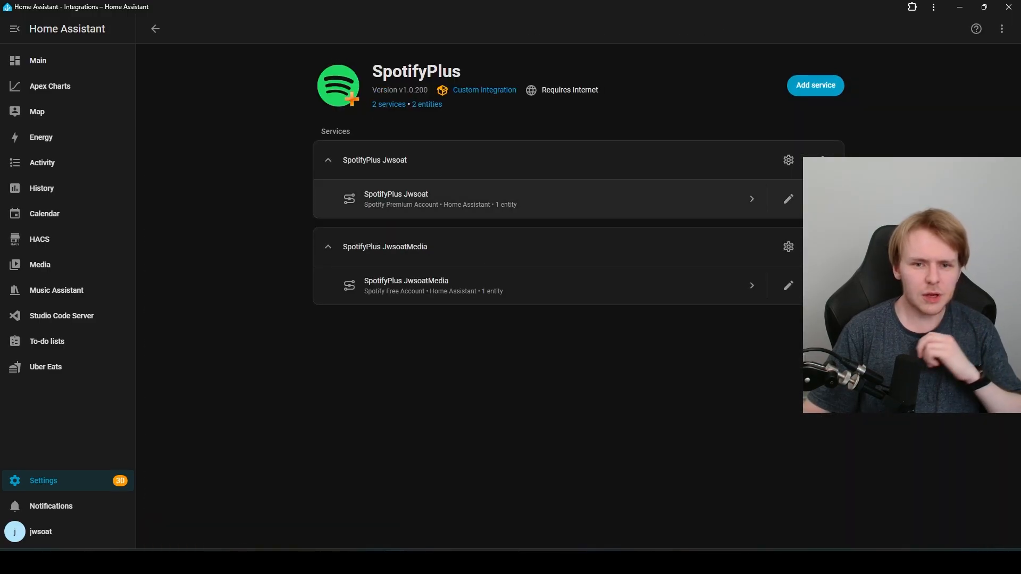
{"action": "left_click", "coordinate": [372, 198]}
{"action": "left_click", "coordinate": [401, 167]}
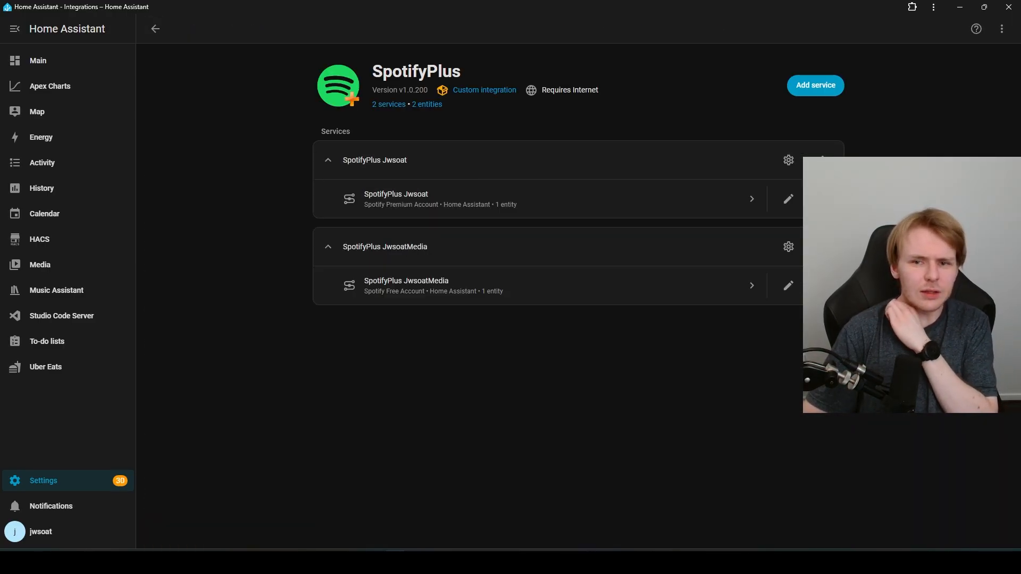
Step: Review SpotifyPlus Jwsoat's options and default playback devices, closing them unchanged, then return to Settings
{"action": "left_click", "coordinate": [788, 160]}
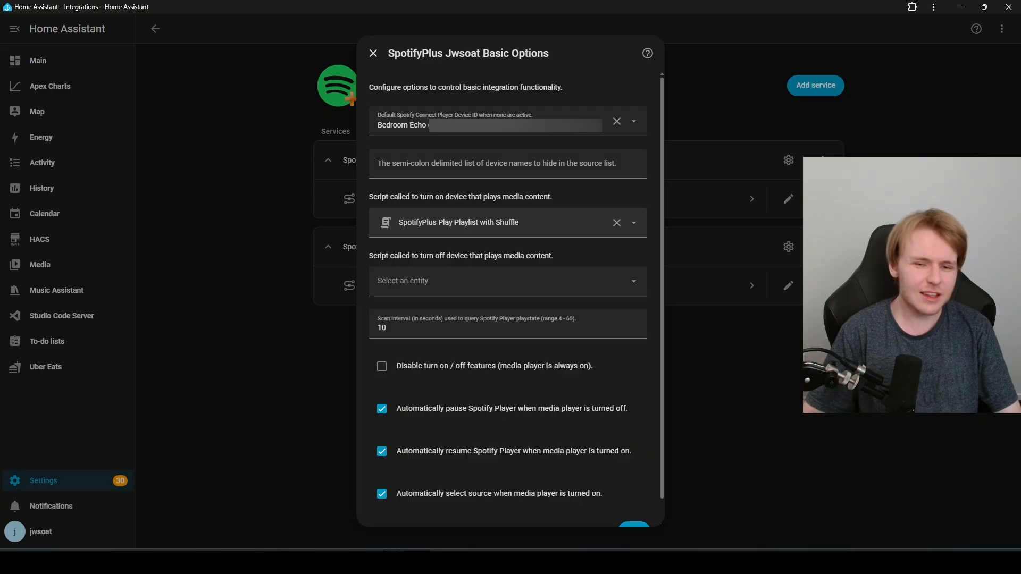
{"action": "scroll", "coordinate": [508, 297], "scroll_direction": "down", "scroll_amount": 1}
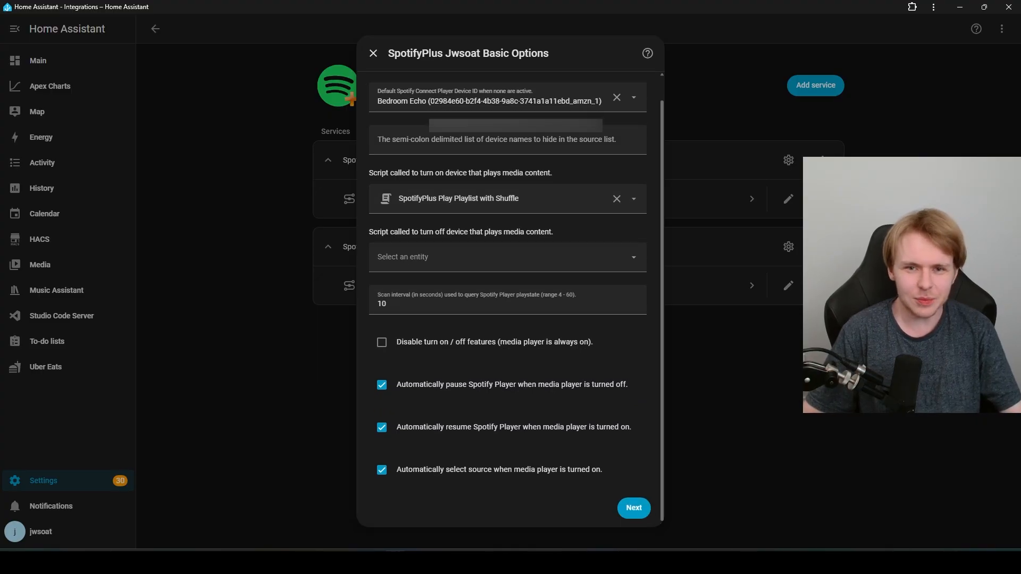
{"action": "scroll", "coordinate": [508, 298], "scroll_direction": "up", "scroll_amount": 1}
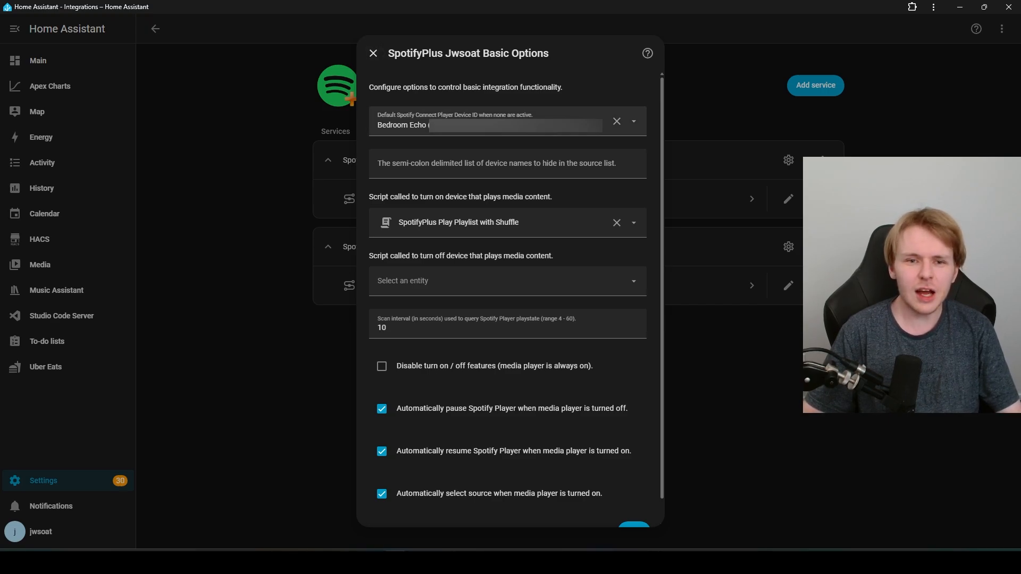
{"action": "left_click", "coordinate": [507, 121]}
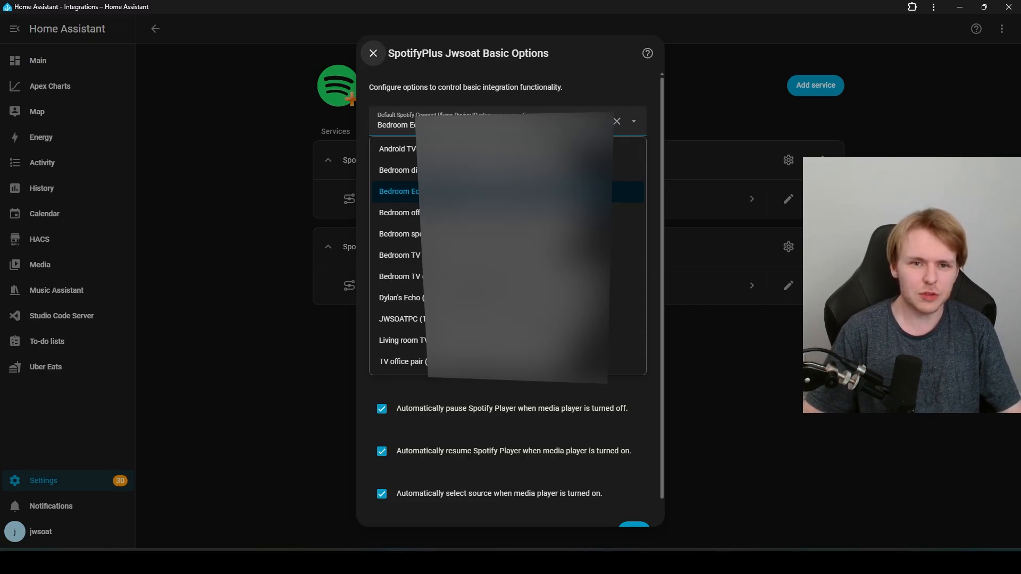
{"action": "left_click", "coordinate": [373, 53]}
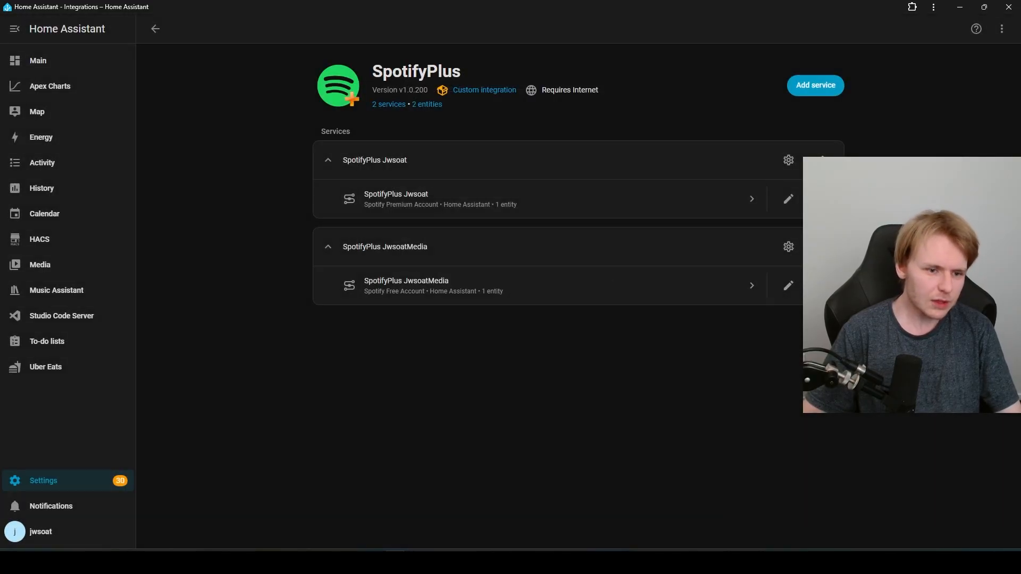
{"action": "left_click", "coordinate": [43, 481]}
Step: In Spotify at 8:30AM, paste the specific device ID over Play Context's wildcard Device ID
{"action": "left_click", "coordinate": [492, 455]}
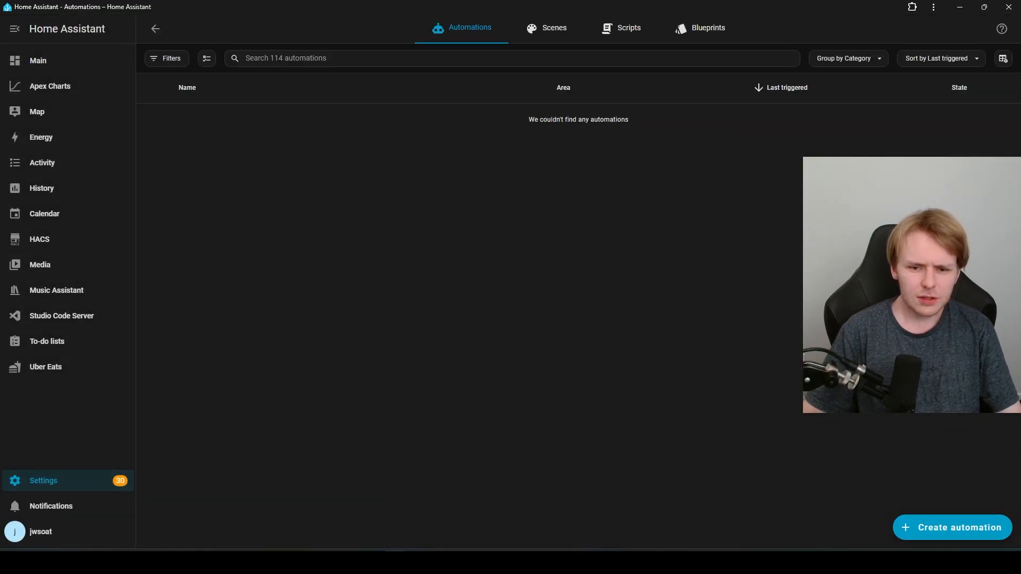
{"action": "scroll", "coordinate": [468, 319], "scroll_direction": "down", "scroll_amount": 15}
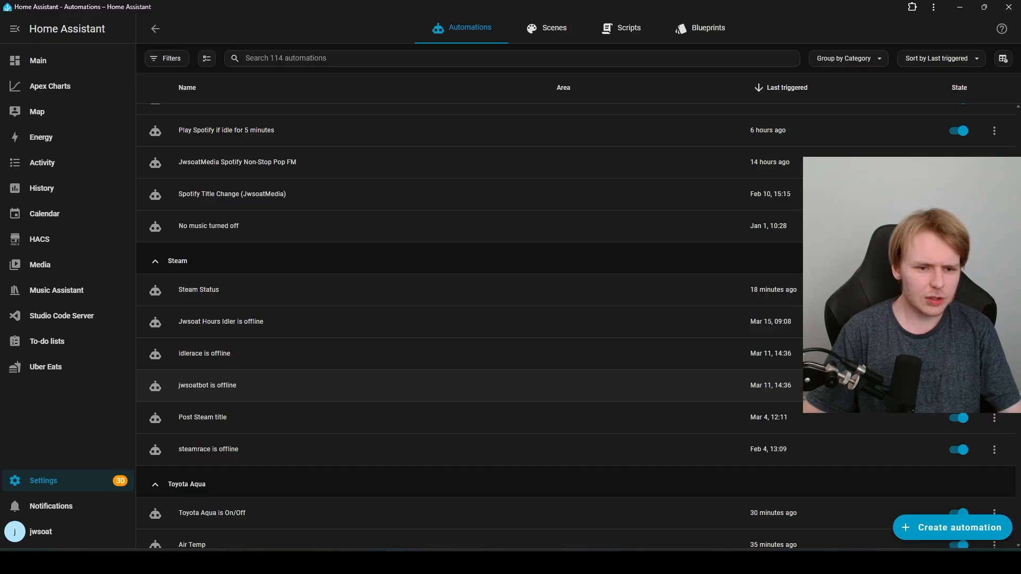
{"action": "scroll", "coordinate": [467, 319], "scroll_direction": "up", "scroll_amount": 3}
{"action": "left_click", "coordinate": [205, 257]}
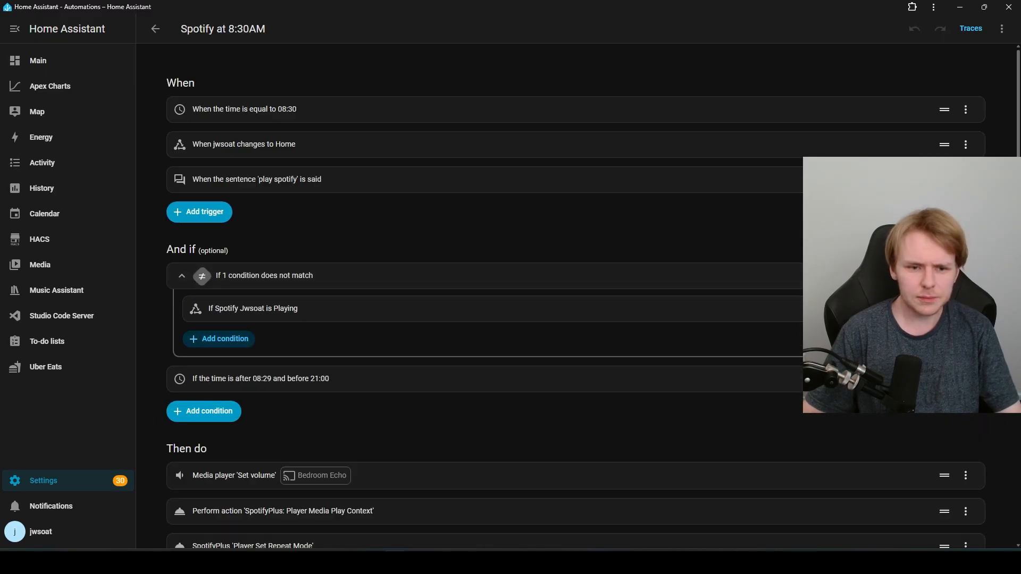
{"action": "scroll", "coordinate": [468, 277], "scroll_direction": "down", "scroll_amount": 4}
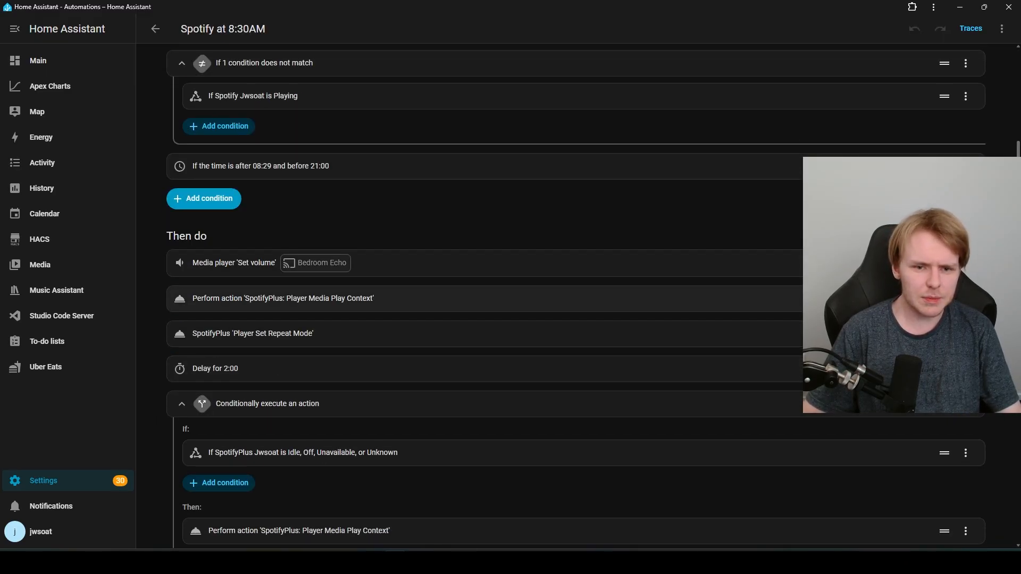
{"action": "left_click", "coordinate": [478, 299]}
{"action": "scroll", "coordinate": [766, 319], "scroll_direction": "down", "scroll_amount": 7}
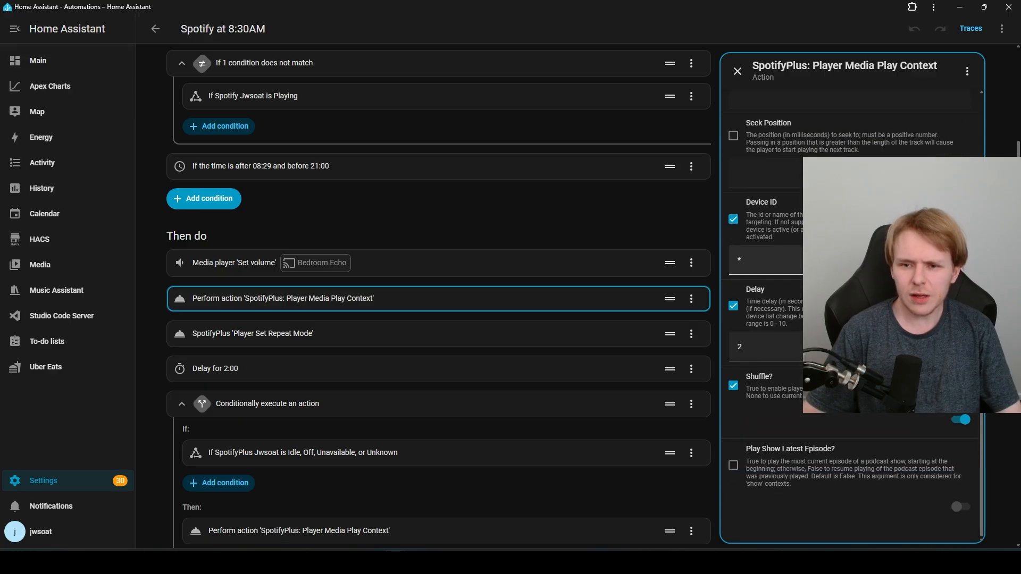
{"action": "left_click", "coordinate": [835, 260]}
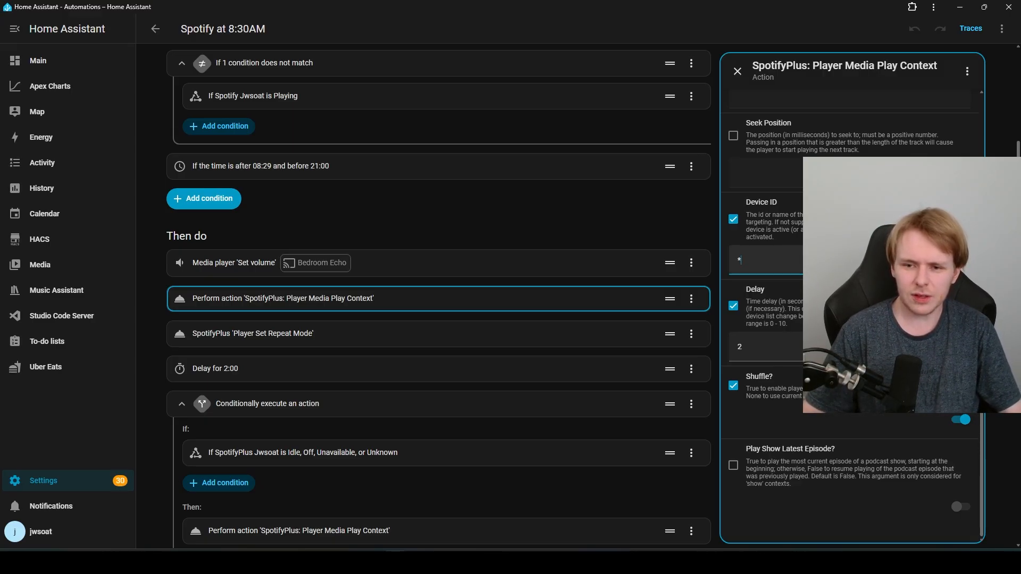
{"action": "key", "text": "ctrl+v"}
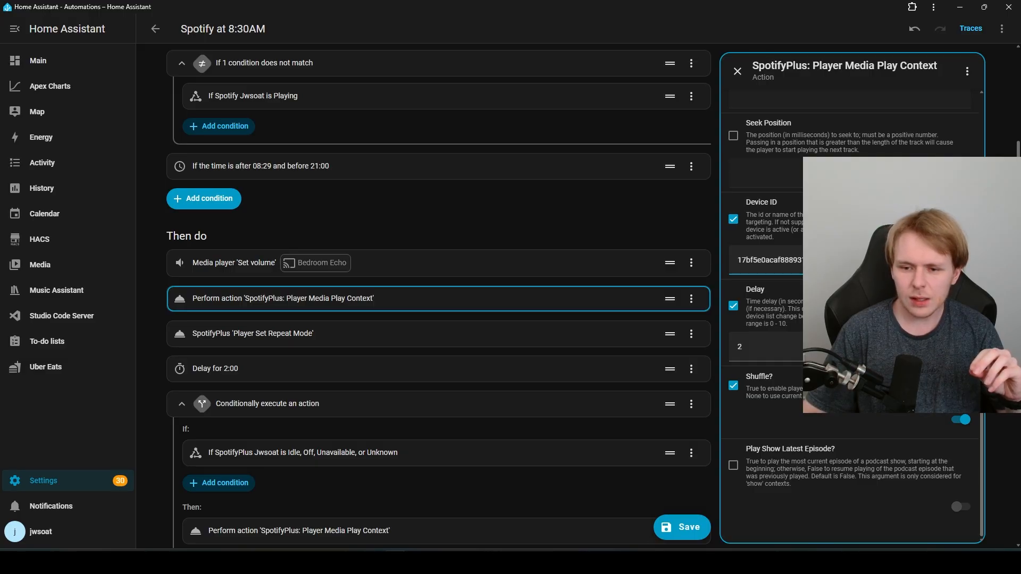
Step: Check the Spotify window, then bring up the Player Set Repeat Mode action's settings
{"action": "scroll", "coordinate": [851, 319], "scroll_direction": "up", "scroll_amount": 7}
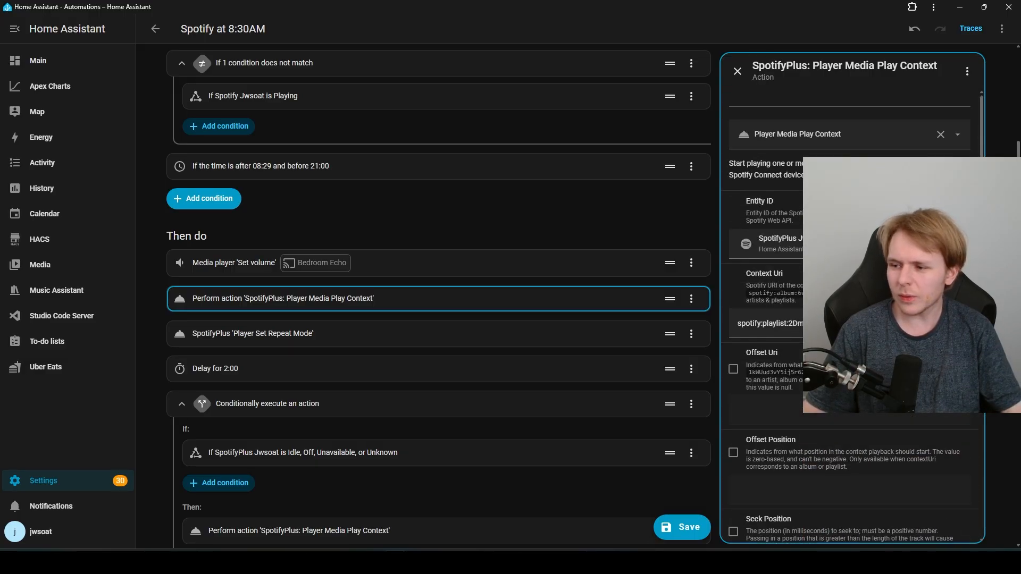
{"action": "left_click_drag", "start_coordinate": [1020, 151], "coordinate": [872, 154]}
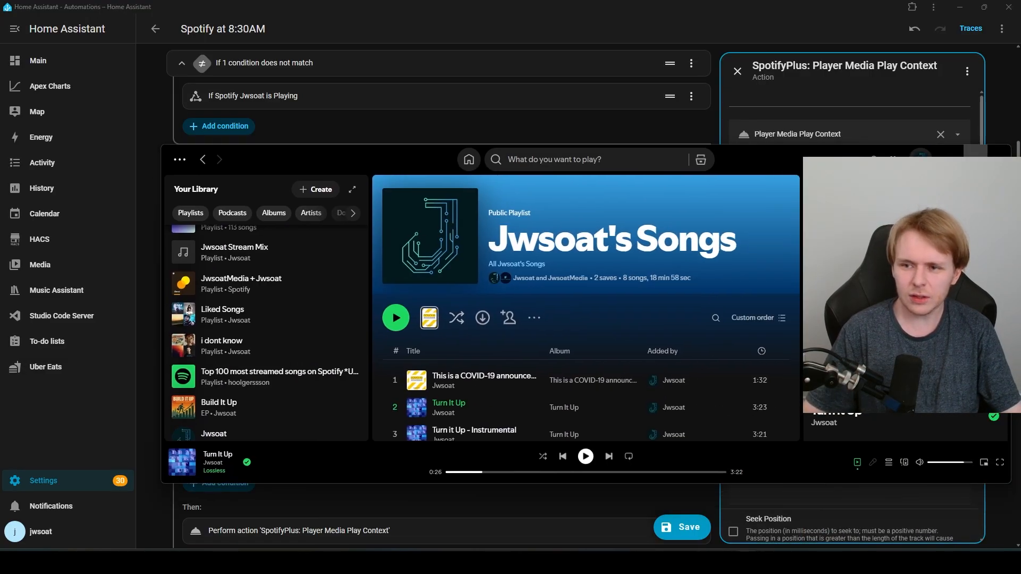
{"action": "left_click", "coordinate": [975, 151]}
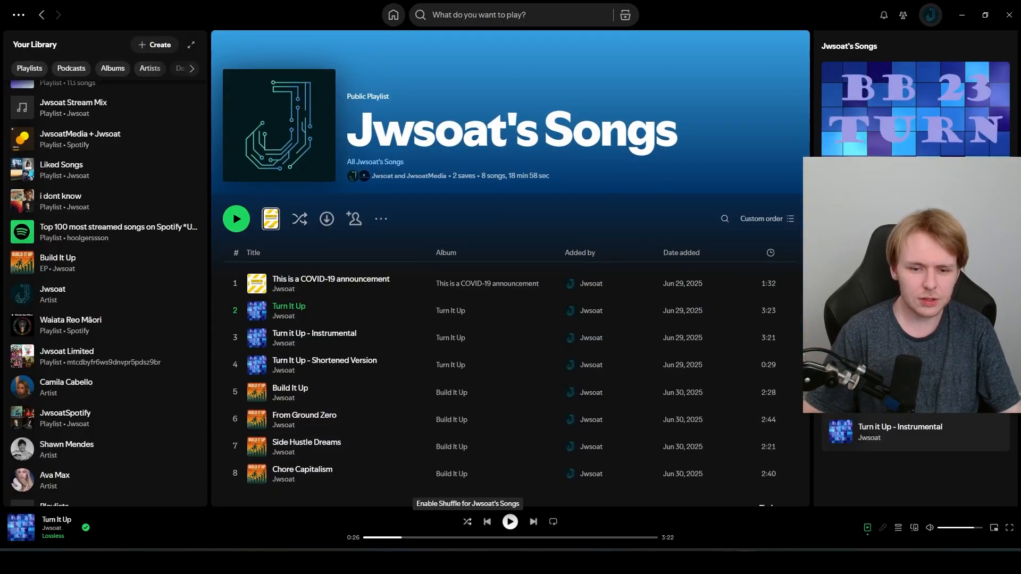
{"action": "left_click_drag", "start_coordinate": [771, 11], "coordinate": [1020, 16]}
{"action": "scroll", "coordinate": [850, 319], "scroll_direction": "down", "scroll_amount": 6}
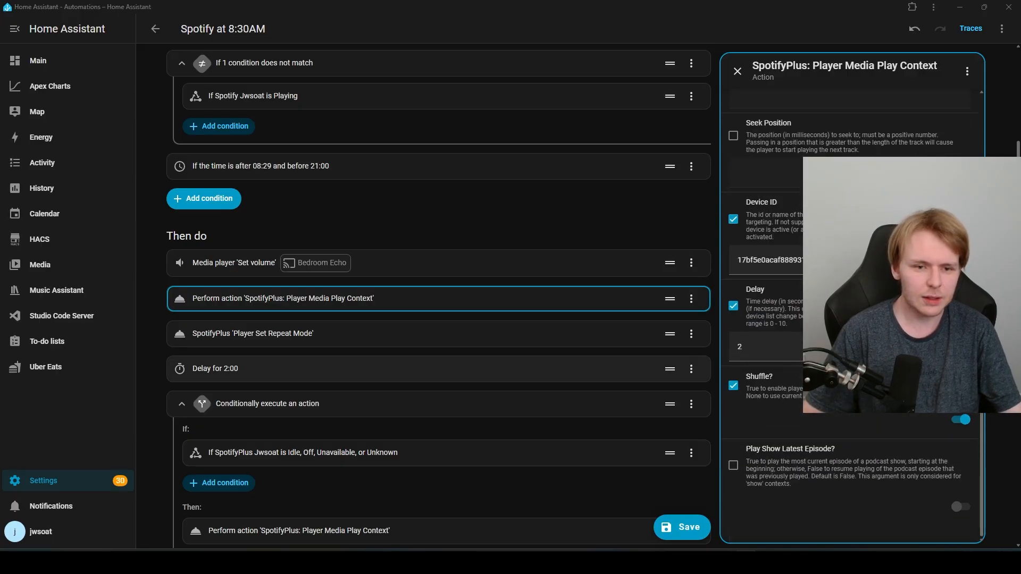
{"action": "left_click", "coordinate": [302, 333]}
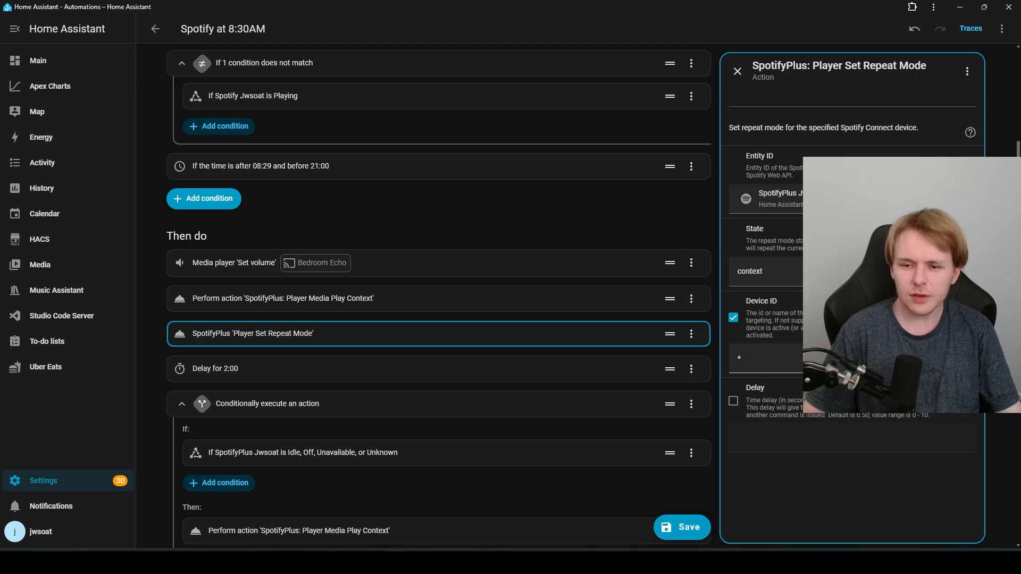
Step: Paste the device ID into Set Repeat Mode's Device ID and keep its state as 'context'
{"action": "left_click", "coordinate": [740, 359]}
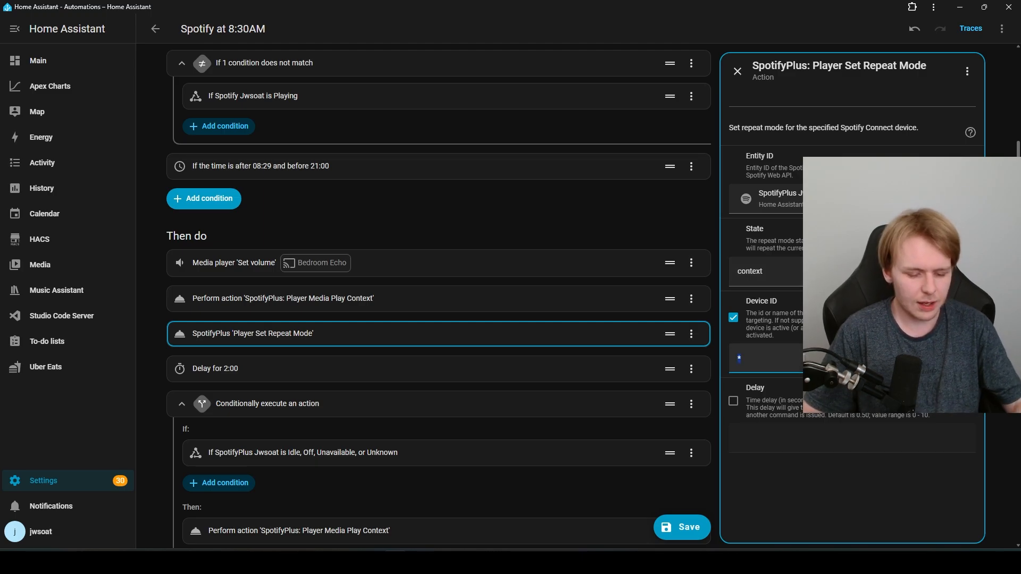
{"action": "key", "text": "ctrl+v"}
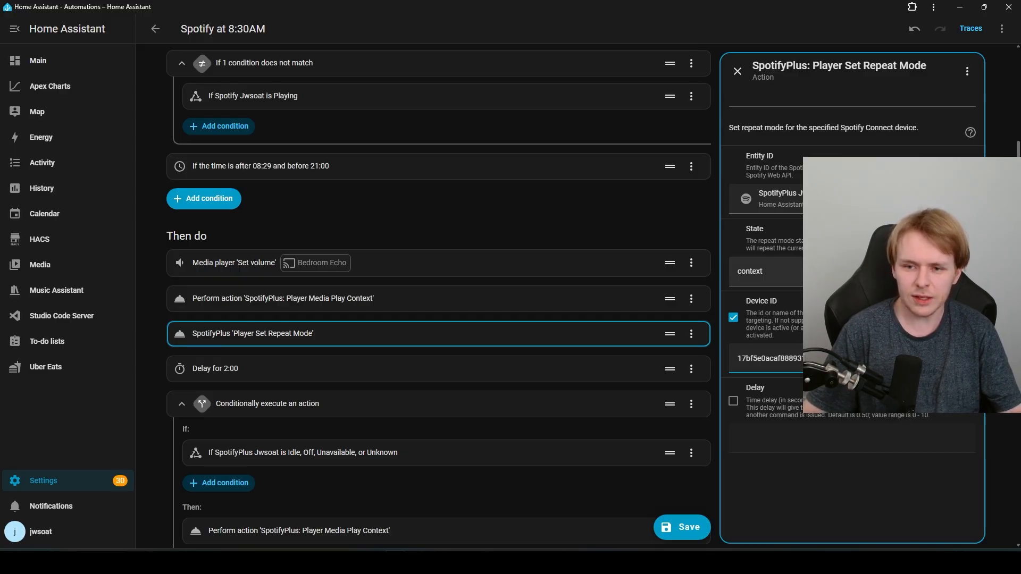
{"action": "left_click", "coordinate": [851, 272]}
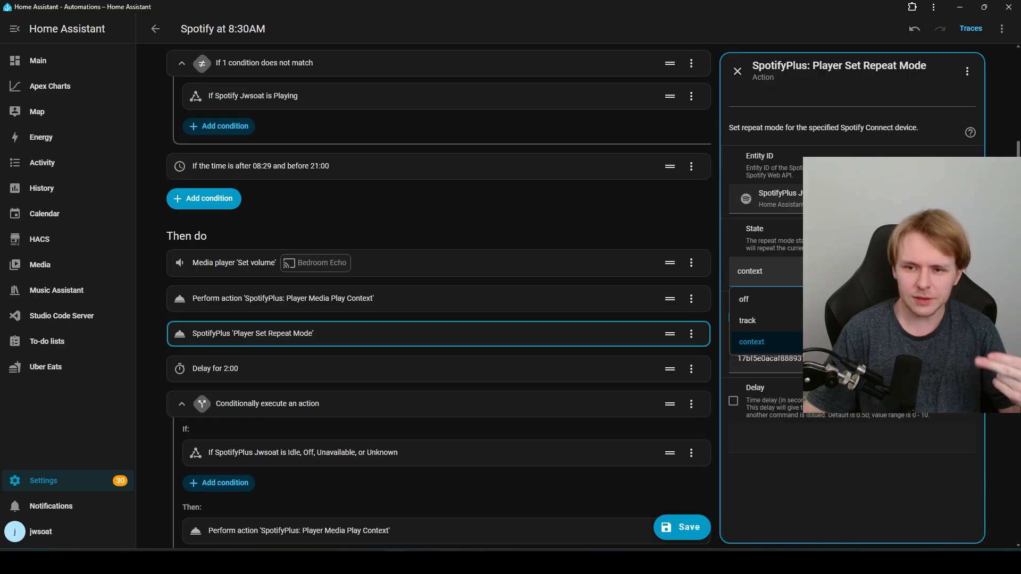
{"action": "left_click", "coordinate": [852, 342]}
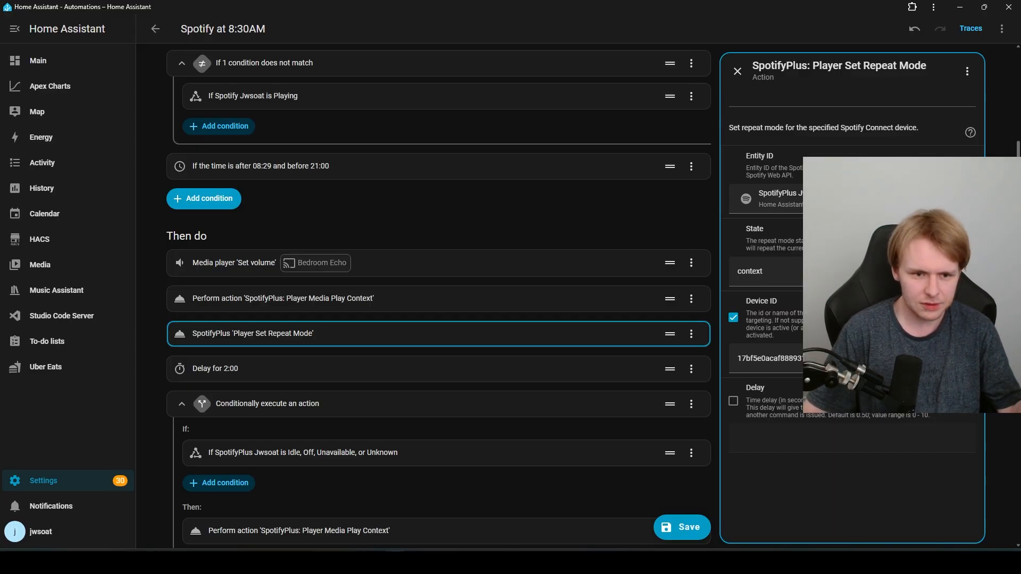
{"action": "left_click", "coordinate": [438, 369]}
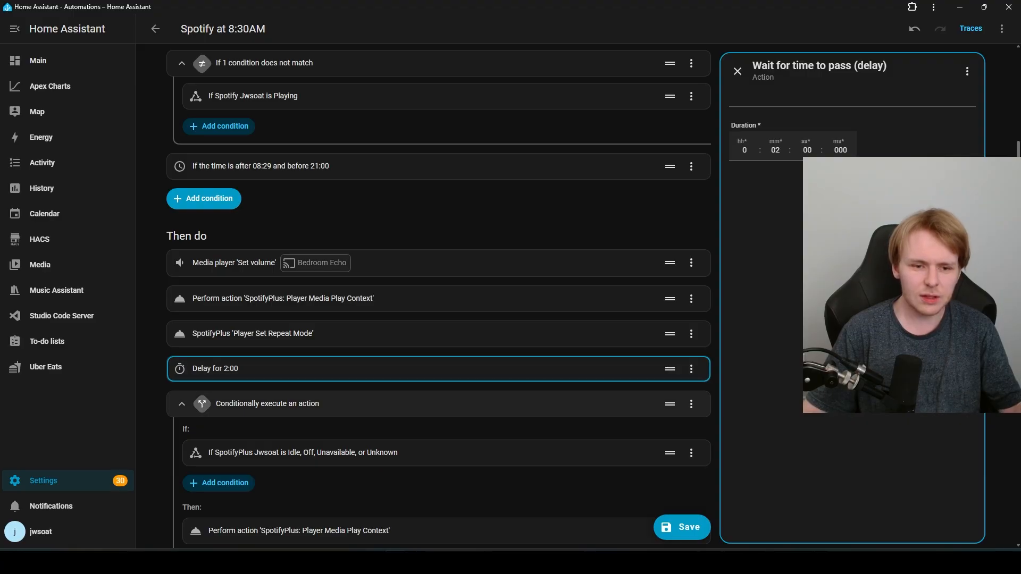
Step: Open the State condition checking SpotifyPlus Jwsoat for Idle, Off, Unavailable or Unknown
{"action": "scroll", "coordinate": [438, 298], "scroll_direction": "down", "scroll_amount": 2}
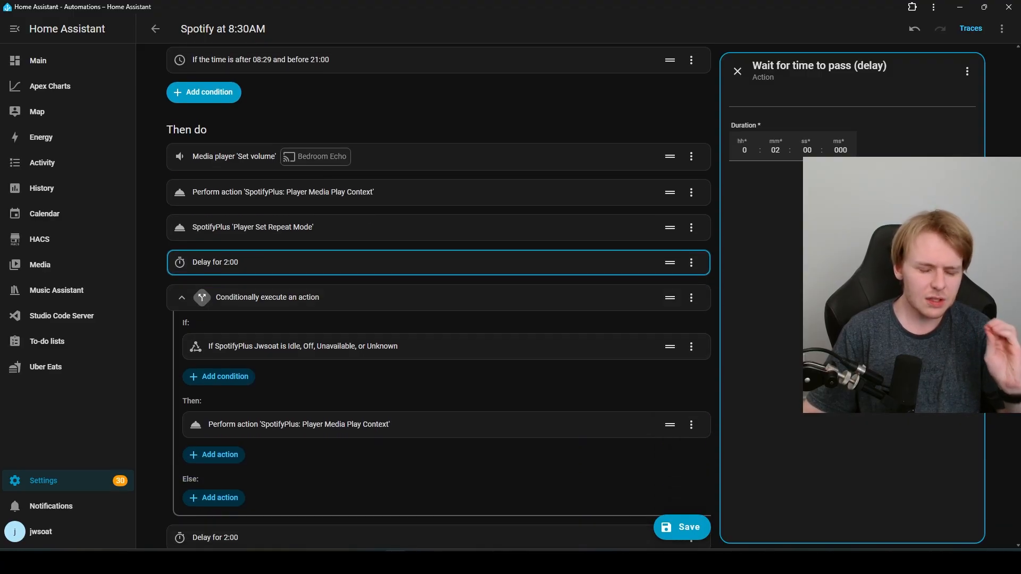
{"action": "scroll", "coordinate": [438, 297], "scroll_direction": "down", "scroll_amount": 1}
{"action": "left_click", "coordinate": [438, 294]}
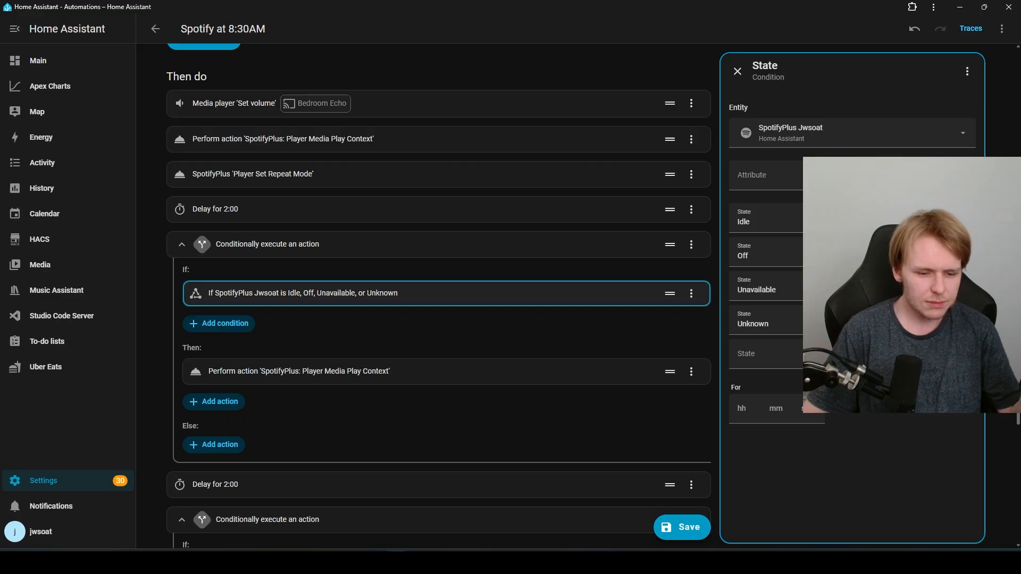
{"action": "scroll", "coordinate": [439, 296], "scroll_direction": "down", "scroll_amount": 5}
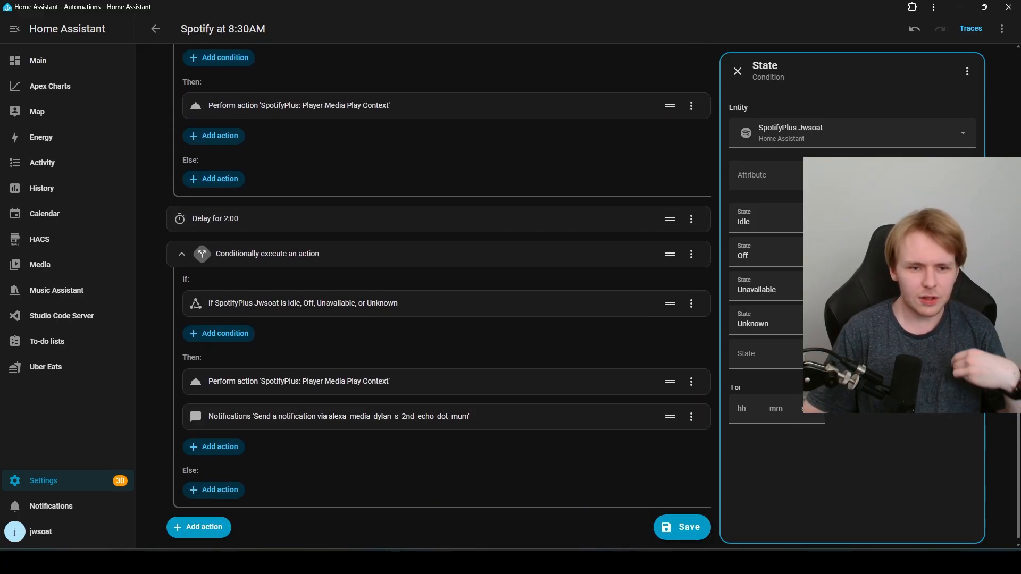
{"action": "scroll", "coordinate": [438, 295], "scroll_direction": "up", "scroll_amount": 3}
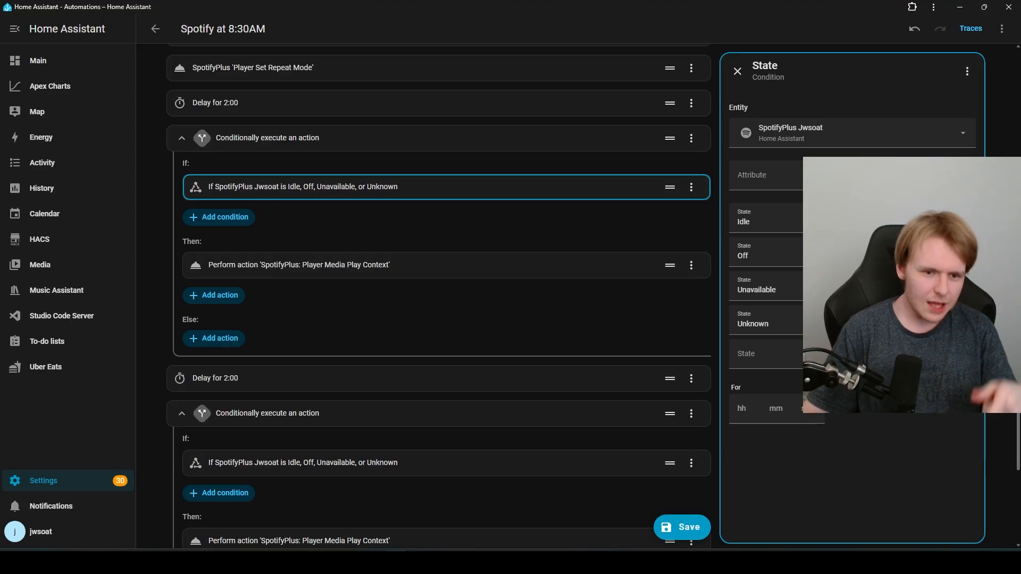
{"action": "scroll", "coordinate": [439, 340], "scroll_direction": "down", "scroll_amount": 4}
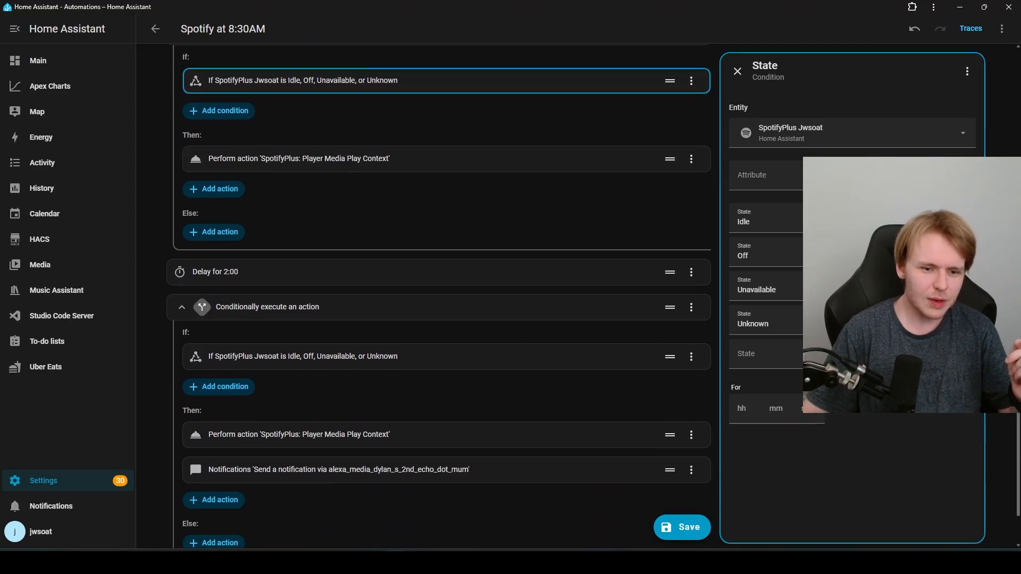
Step: Set the Alexa notification message to 'Bedroom Echo is not playing' and save the automation
{"action": "left_click", "coordinate": [425, 410]}
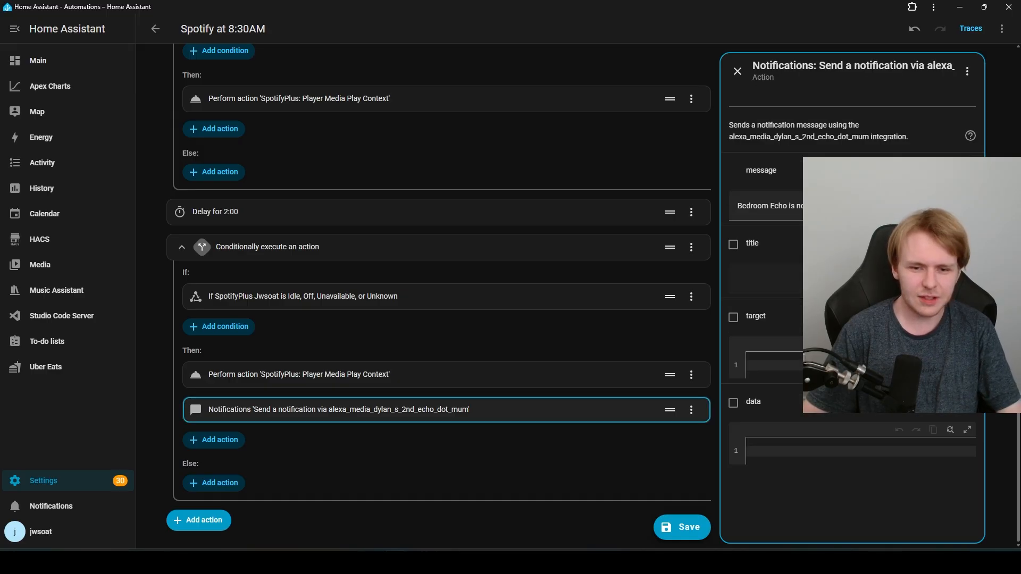
{"action": "triple_click", "coordinate": [851, 206]}
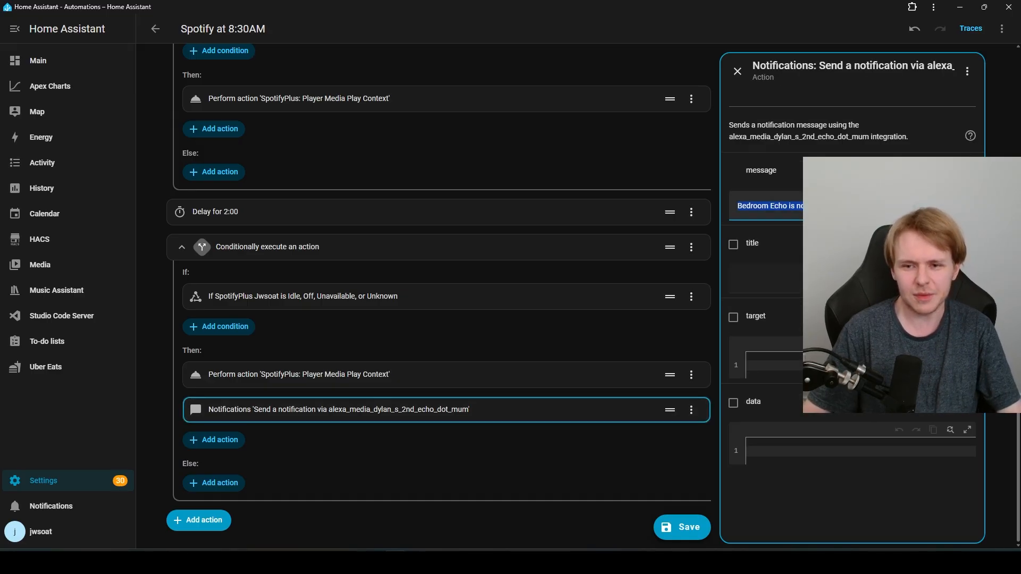
{"action": "left_click", "coordinate": [851, 206]}
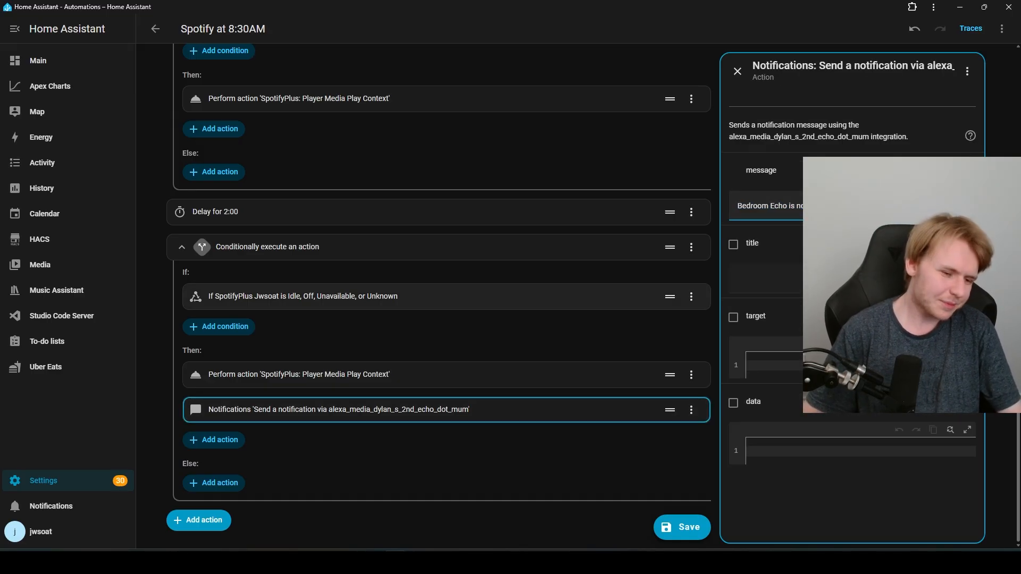
{"action": "scroll", "coordinate": [439, 292], "scroll_direction": "up", "scroll_amount": 5}
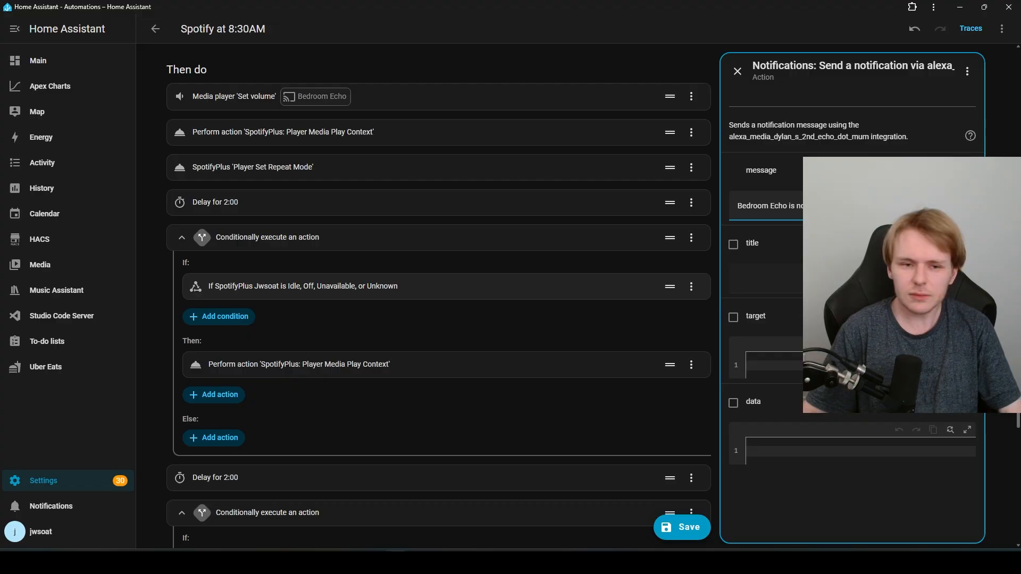
{"action": "scroll", "coordinate": [438, 298], "scroll_direction": "up", "scroll_amount": 3}
{"action": "left_click", "coordinate": [688, 526]}
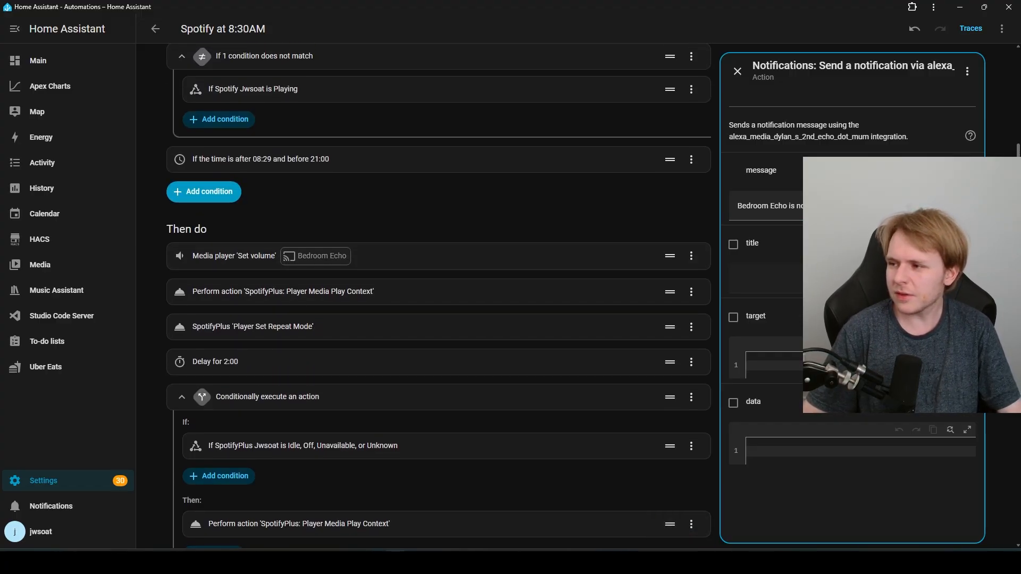
Step: Bring the Spotify window in front of the editor and narrow it
{"action": "left_click_drag", "start_coordinate": [1020, 132], "coordinate": [495, 127]}
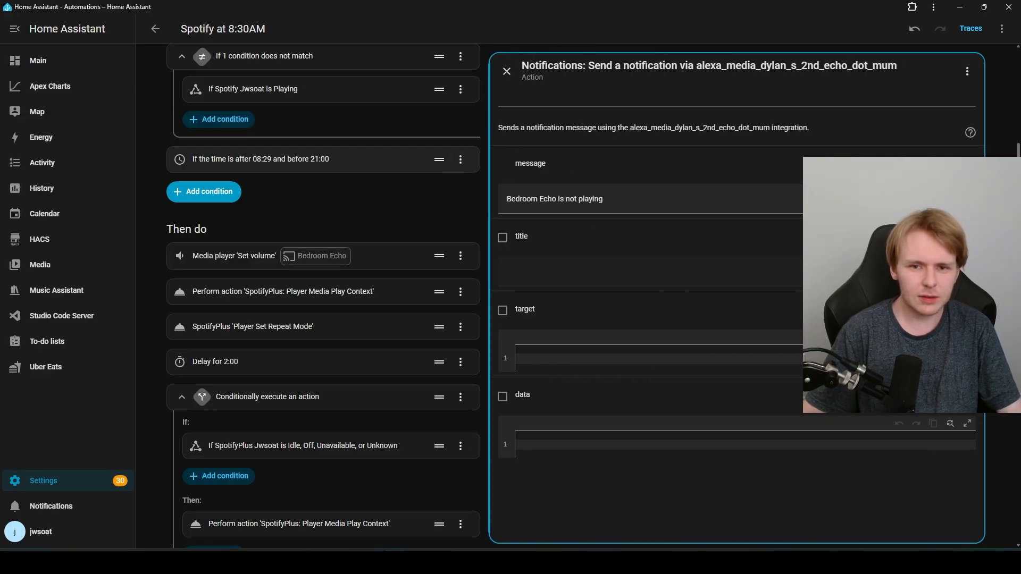
{"action": "key", "text": "alt+Tab"}
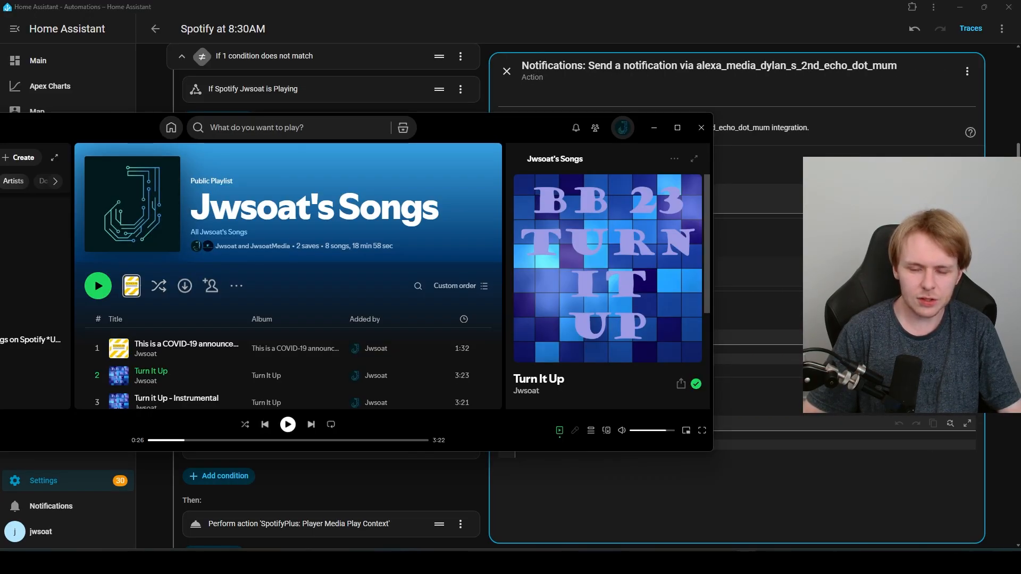
{"action": "left_click_drag", "start_coordinate": [713, 287], "coordinate": [442, 287]}
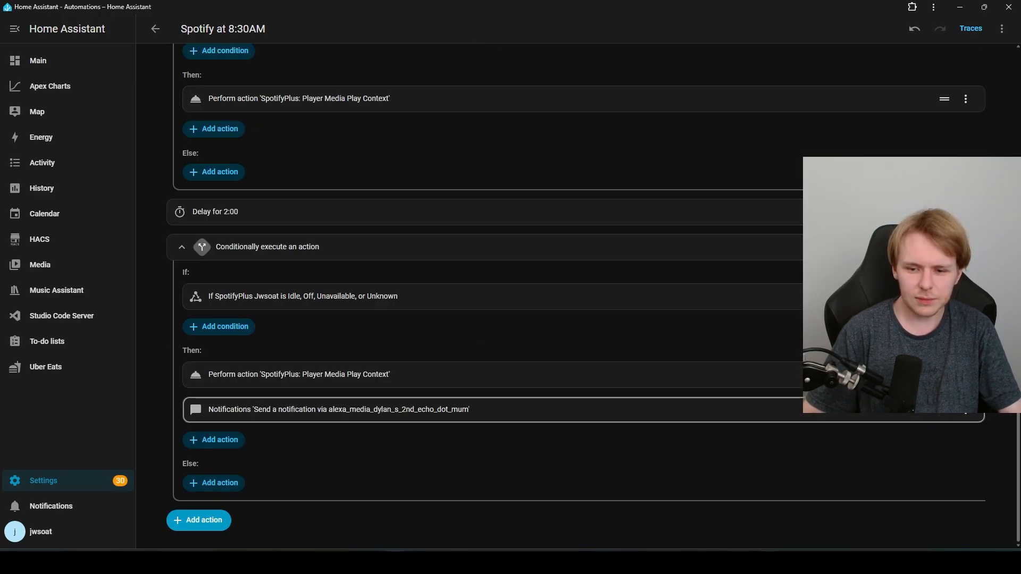
Step: Tile Home Assistant on the right and Spotify on the left
{"action": "key", "text": "super+Right"}
{"action": "left_click", "coordinate": [287, 170]}
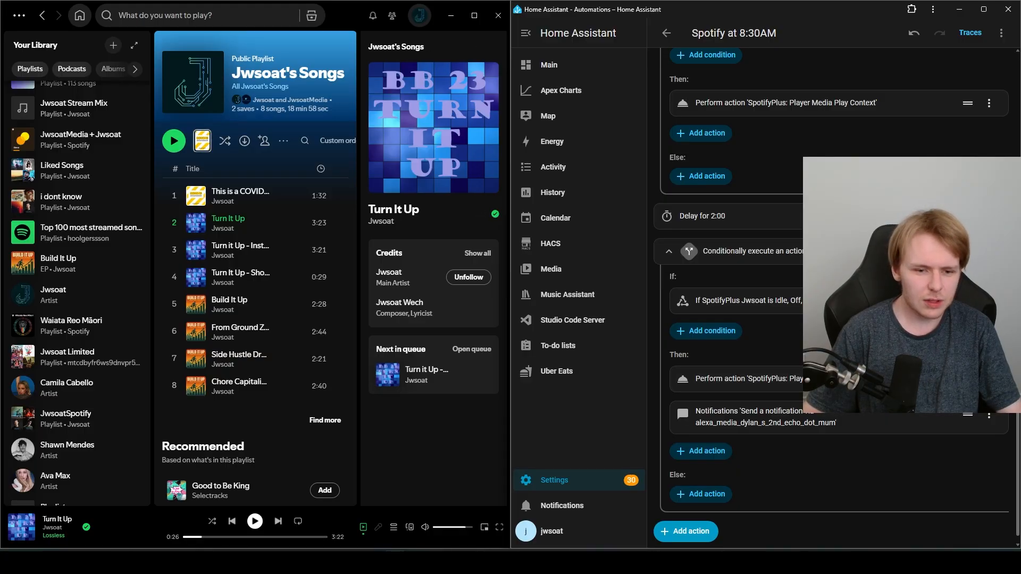
{"action": "scroll", "coordinate": [835, 298], "scroll_direction": "up", "scroll_amount": 10}
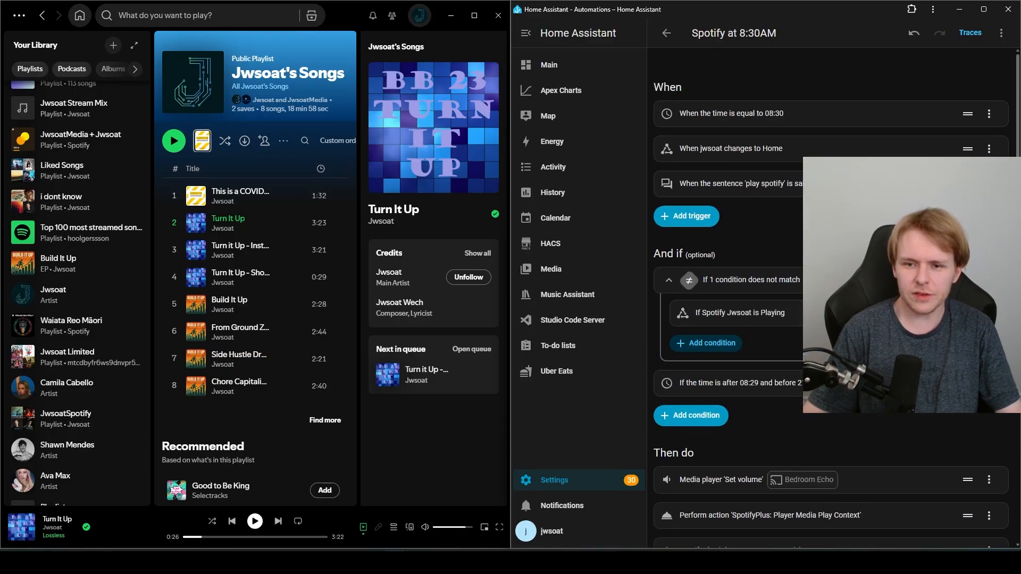
{"action": "scroll", "coordinate": [835, 298], "scroll_direction": "down", "scroll_amount": 5}
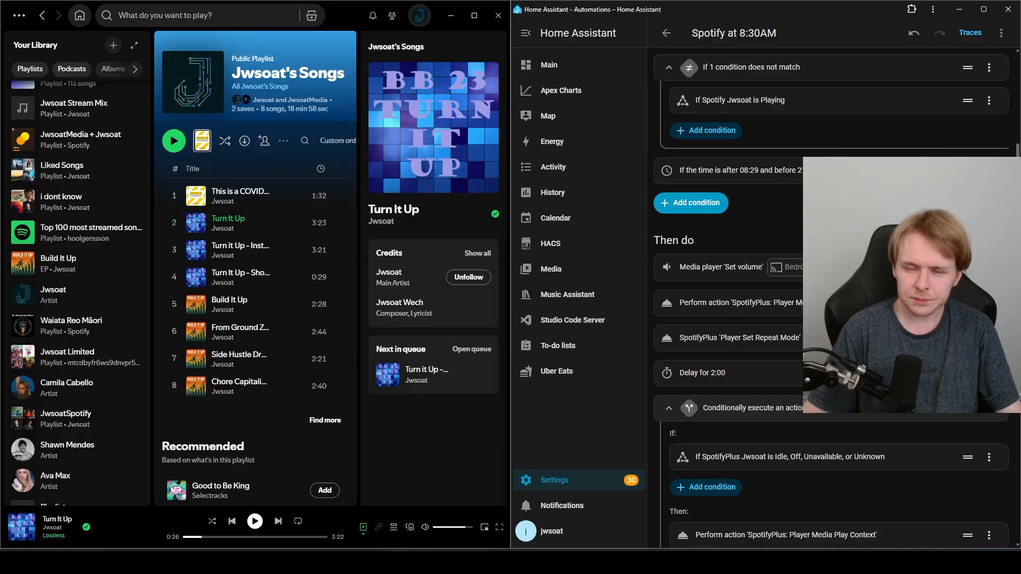
{"action": "scroll", "coordinate": [835, 298], "scroll_direction": "up", "scroll_amount": 4}
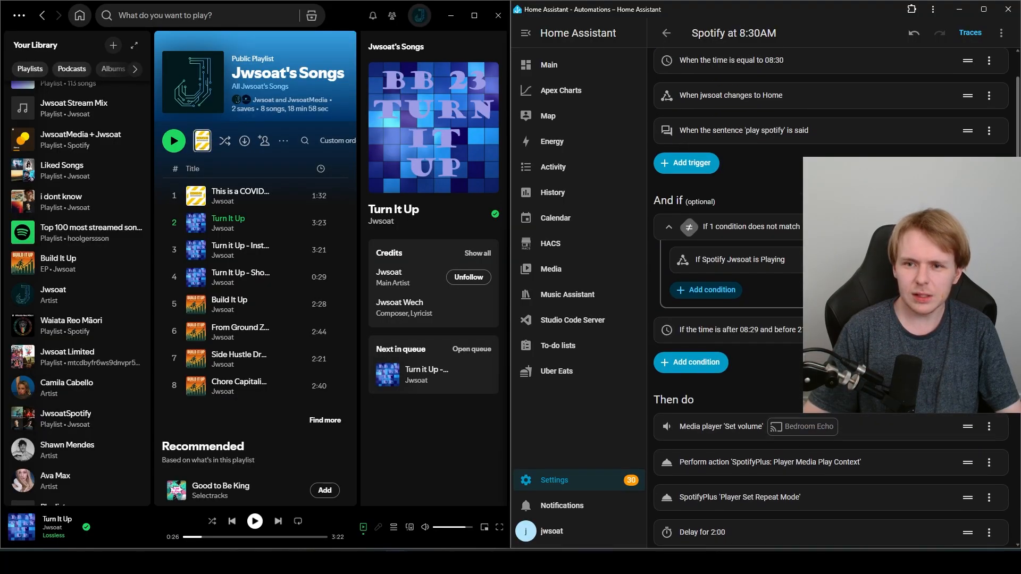
Step: Run the Spotify at 8:30AM automation from the Automations list
{"action": "left_click", "coordinate": [665, 33]}
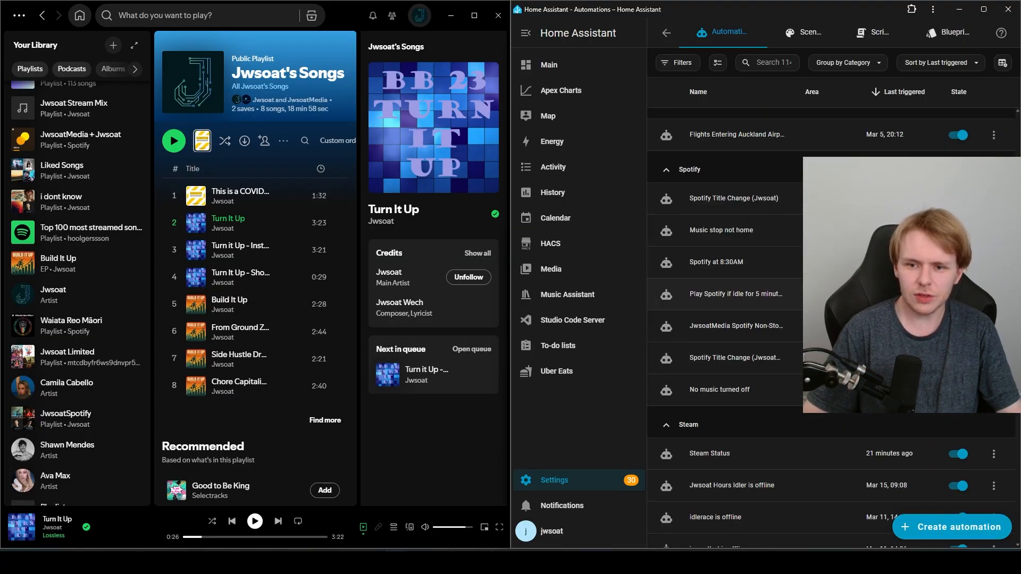
{"action": "left_click", "coordinate": [993, 454]}
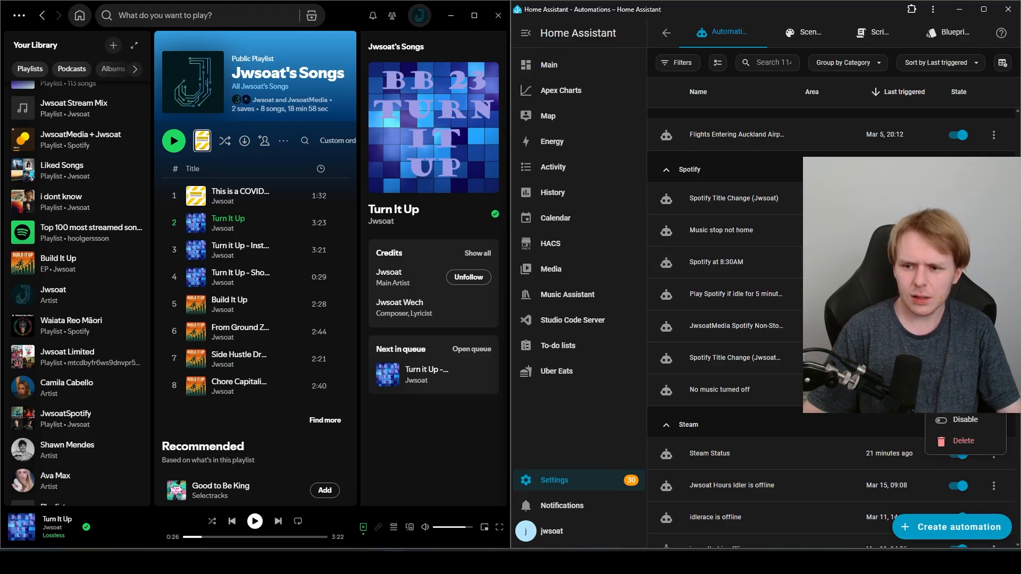
{"action": "left_click", "coordinate": [963, 352]}
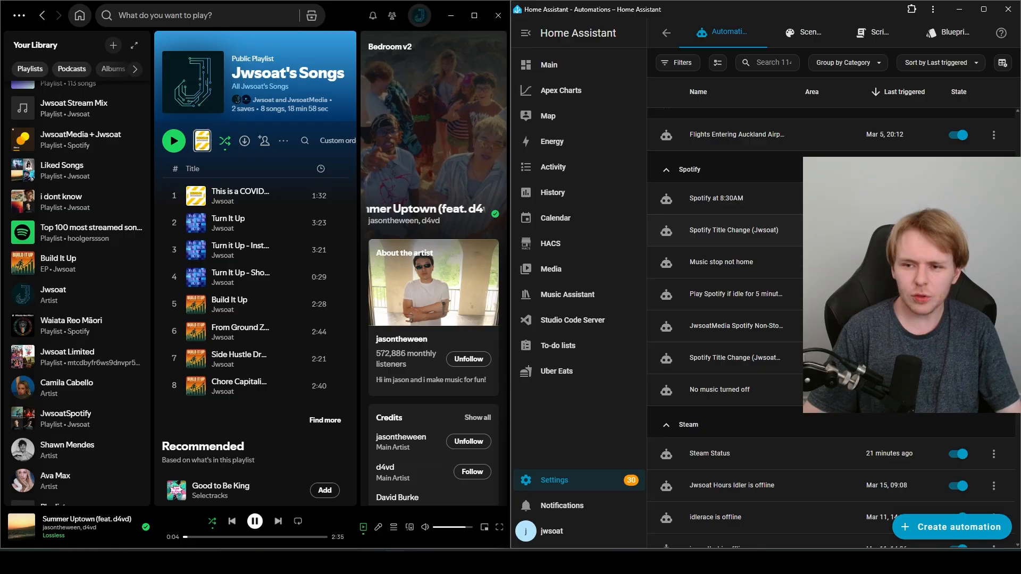
Step: Inspect Spotify at 8:30AM's Player Media Play Context fields, then collapse the first conditional block
{"action": "left_click", "coordinate": [716, 197]}
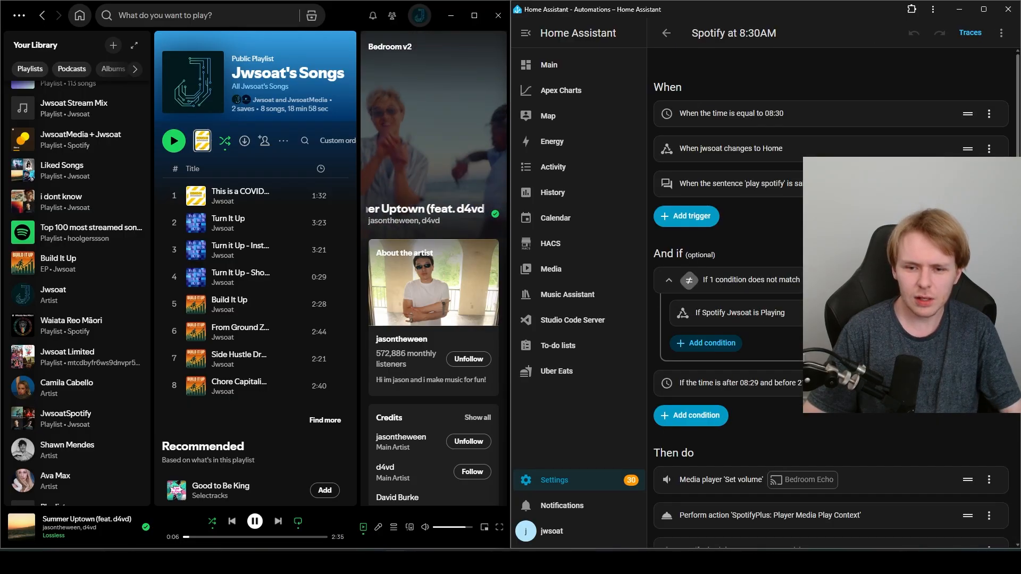
{"action": "scroll", "coordinate": [829, 266], "scroll_direction": "down", "scroll_amount": 1}
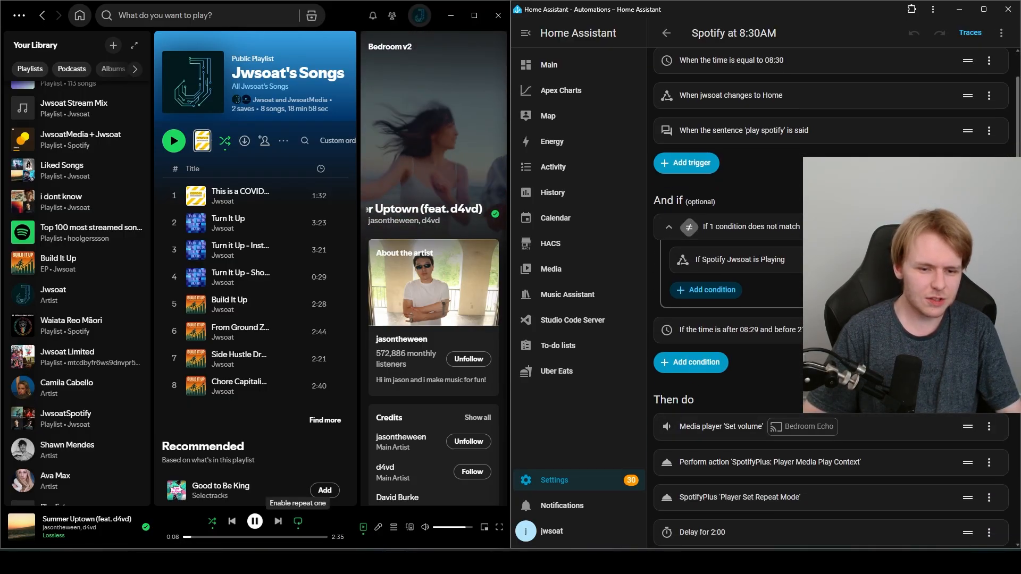
{"action": "scroll", "coordinate": [829, 298], "scroll_direction": "down", "scroll_amount": 3}
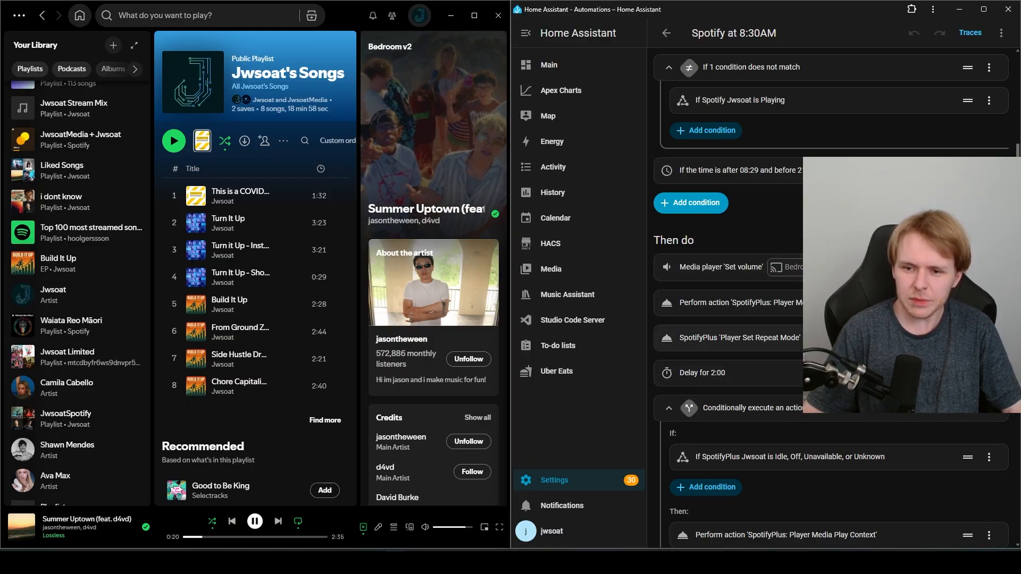
{"action": "left_click", "coordinate": [740, 303]}
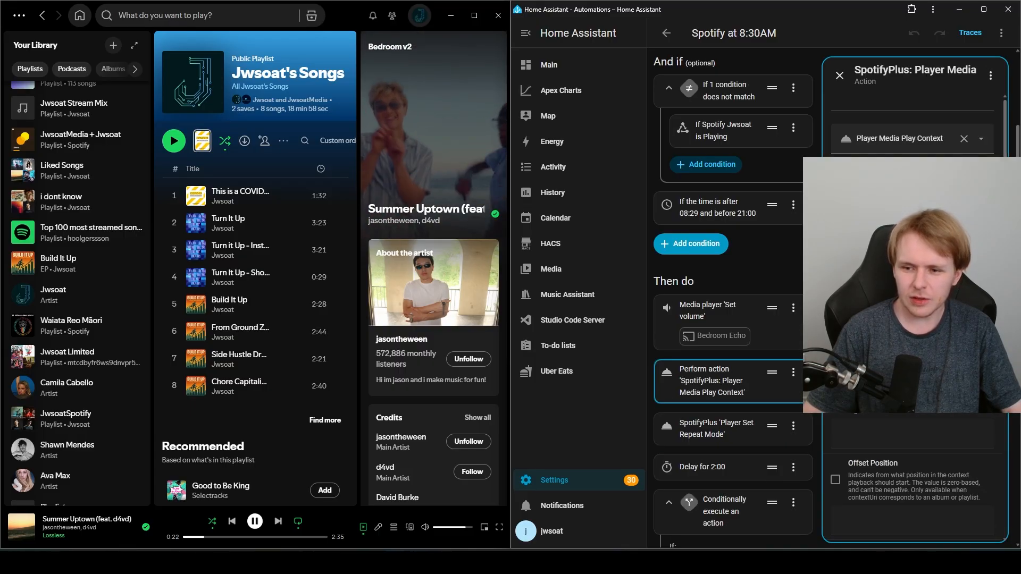
{"action": "scroll", "coordinate": [914, 319], "scroll_direction": "down", "scroll_amount": 7}
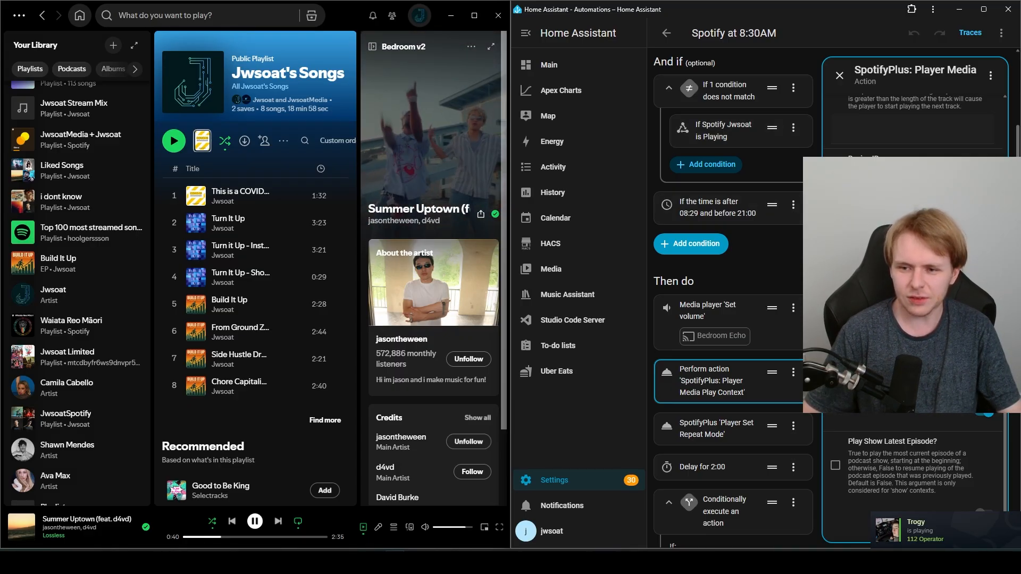
{"action": "left_click", "coordinate": [839, 75]}
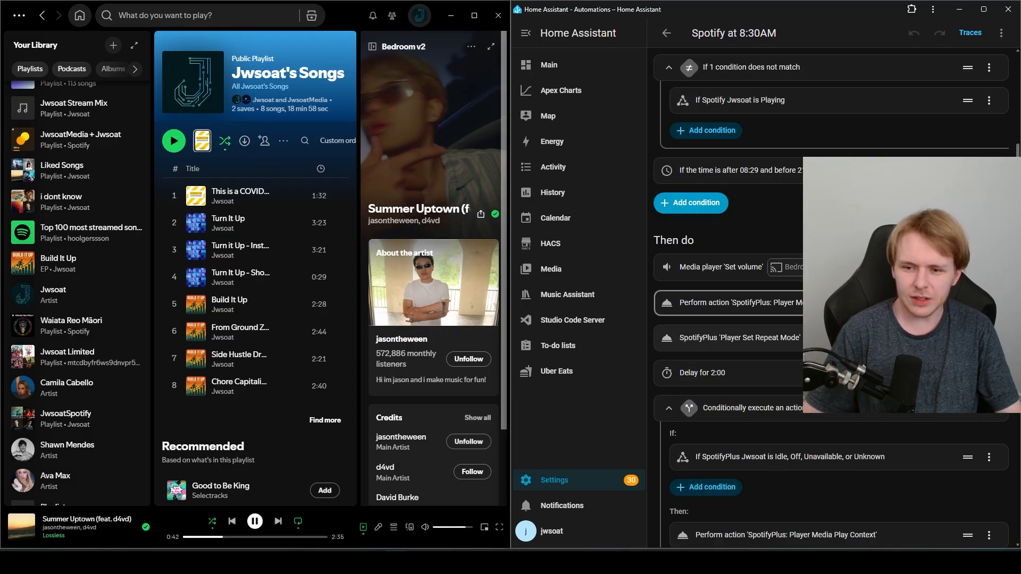
{"action": "scroll", "coordinate": [830, 297], "scroll_direction": "down", "scroll_amount": 1}
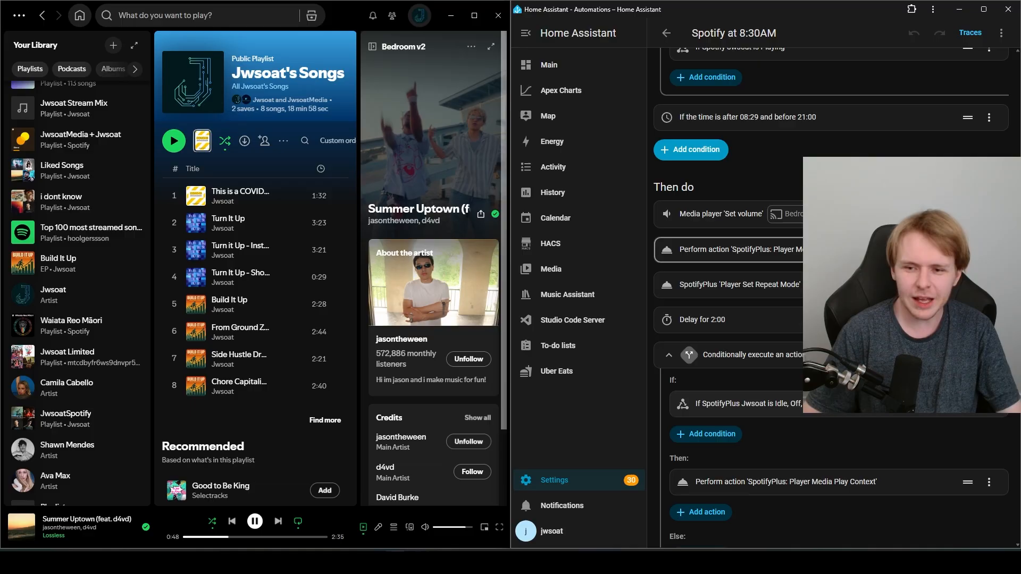
{"action": "left_click", "coordinate": [668, 354]}
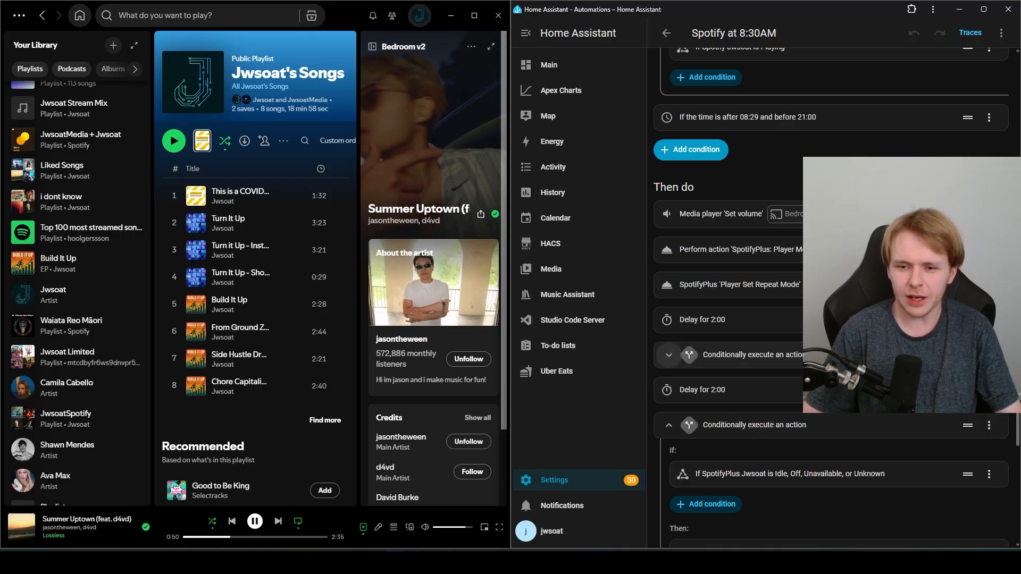
Step: Collapse the second conditional block, then browse the list of available SpotifyPlus actions
{"action": "left_click", "coordinate": [668, 425]}
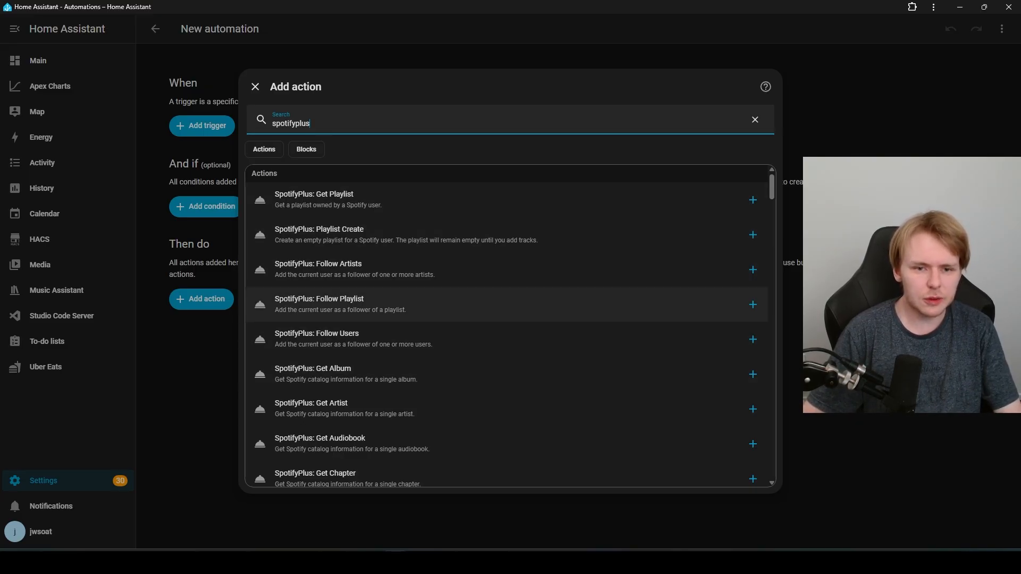
{"action": "scroll", "coordinate": [505, 305], "scroll_direction": "down", "scroll_amount": 3}
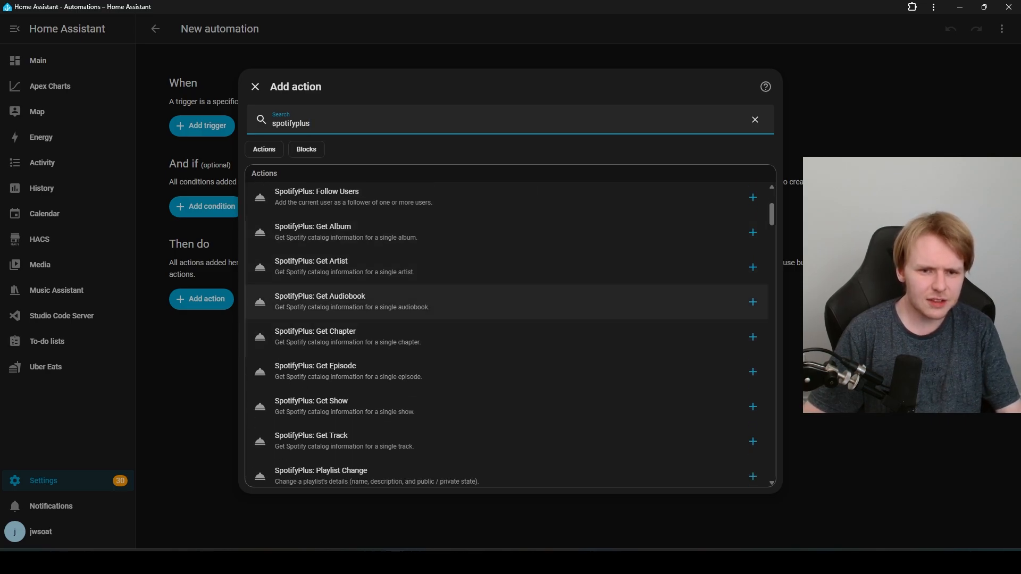
{"action": "scroll", "coordinate": [505, 364], "scroll_direction": "down", "scroll_amount": 2}
{"action": "scroll", "coordinate": [505, 340], "scroll_direction": "down", "scroll_amount": 3}
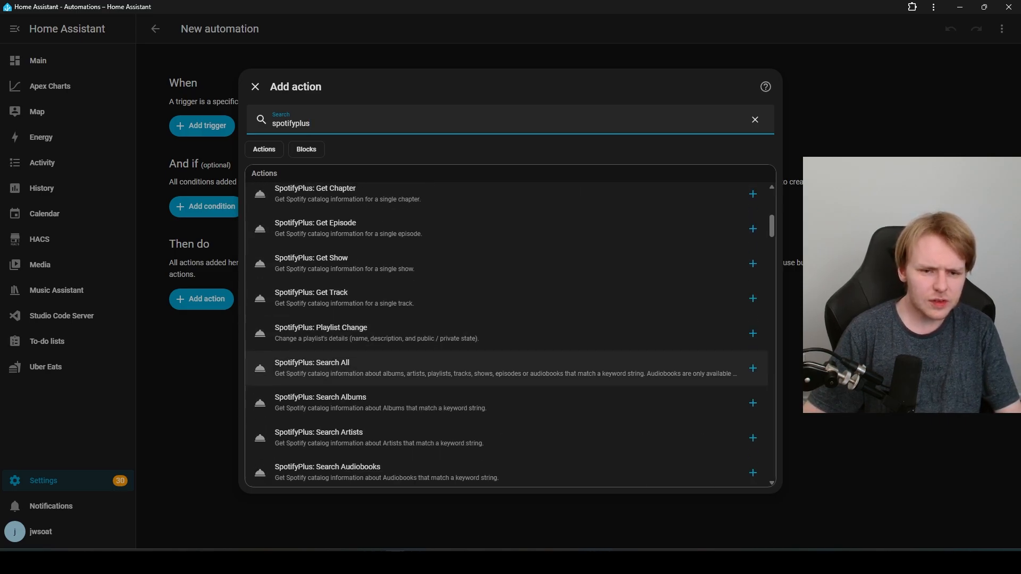
{"action": "scroll", "coordinate": [505, 345], "scroll_direction": "down", "scroll_amount": 5}
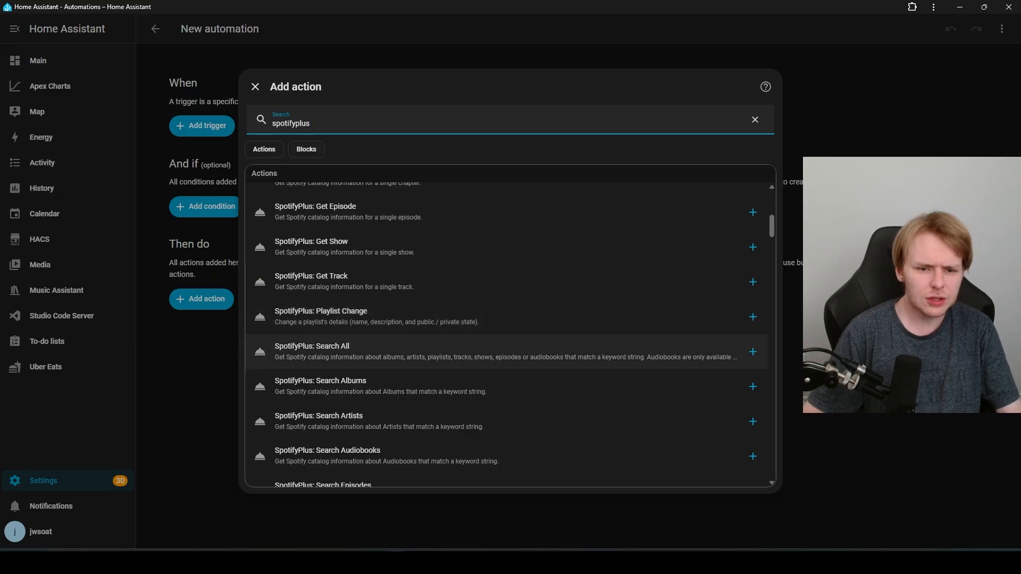
{"action": "scroll", "coordinate": [505, 345], "scroll_direction": "down", "scroll_amount": 7}
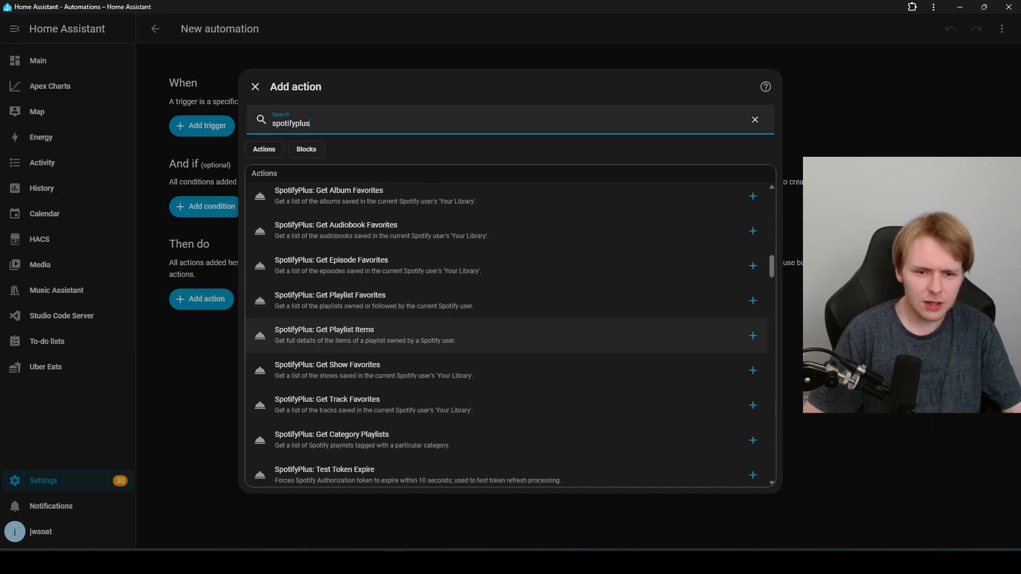
{"action": "scroll", "coordinate": [505, 351], "scroll_direction": "down", "scroll_amount": 5}
{"action": "scroll", "coordinate": [505, 383], "scroll_direction": "down", "scroll_amount": 6}
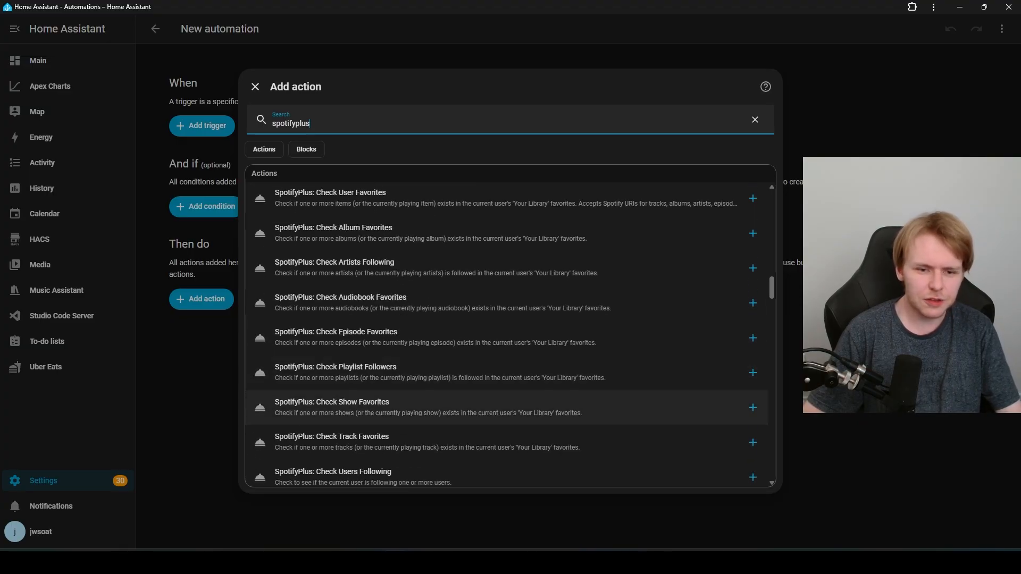
{"action": "scroll", "coordinate": [505, 396], "scroll_direction": "down", "scroll_amount": 8}
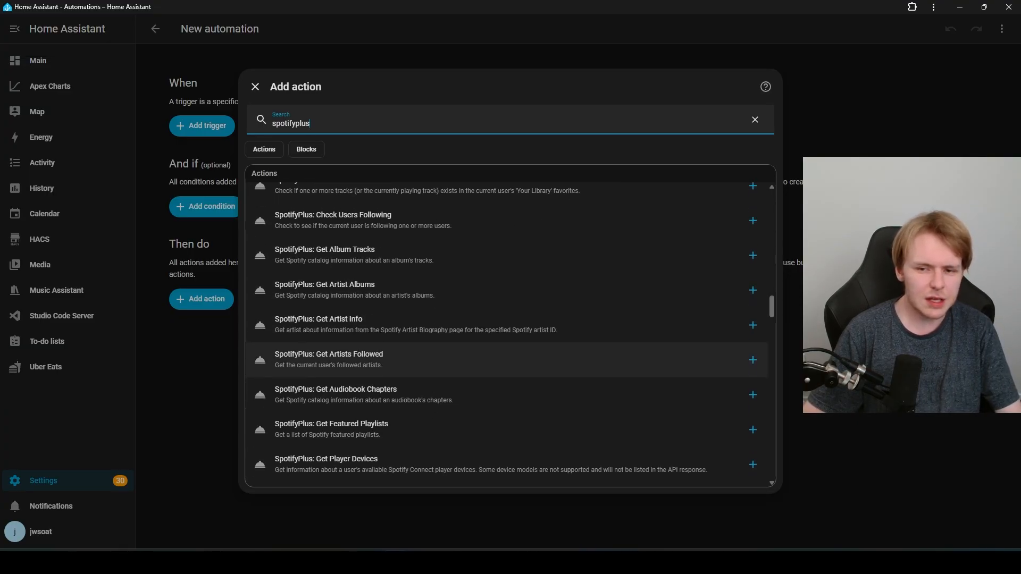
{"action": "scroll", "coordinate": [505, 404], "scroll_direction": "down", "scroll_amount": 15}
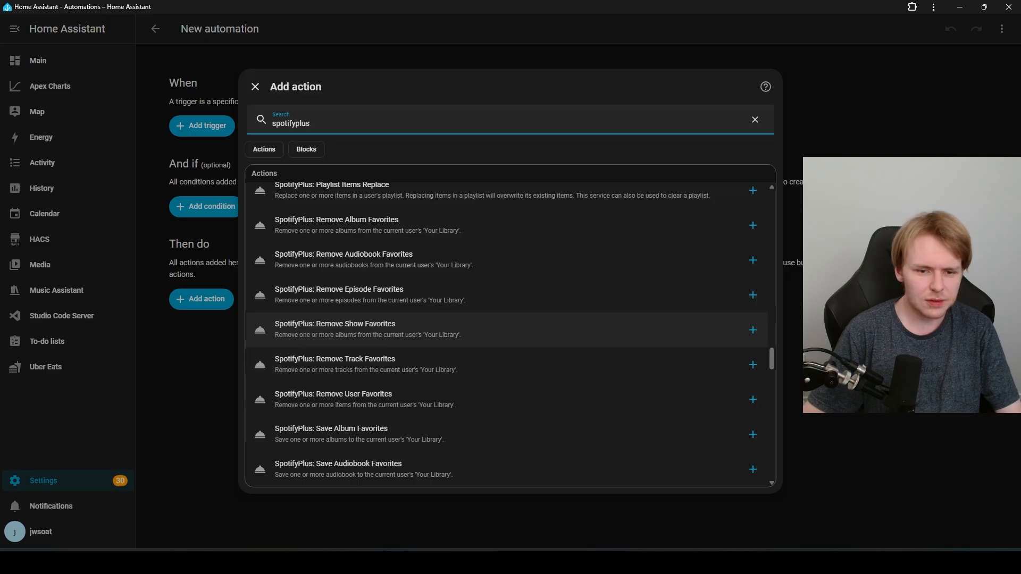
{"action": "scroll", "coordinate": [505, 396], "scroll_direction": "down", "scroll_amount": 10}
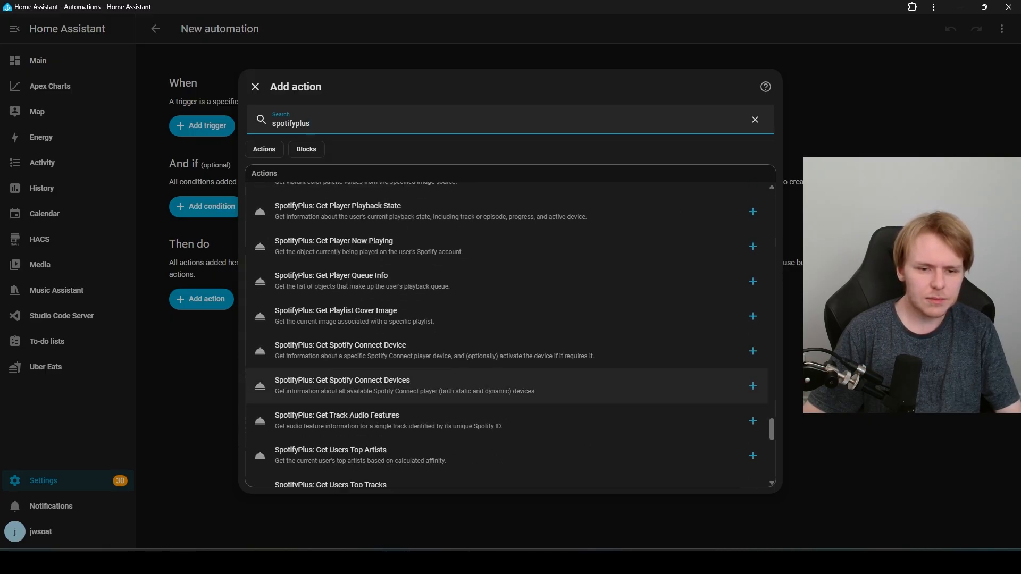
{"action": "scroll", "coordinate": [505, 394], "scroll_direction": "up", "scroll_amount": 10}
{"action": "scroll", "coordinate": [505, 378], "scroll_direction": "up", "scroll_amount": 3}
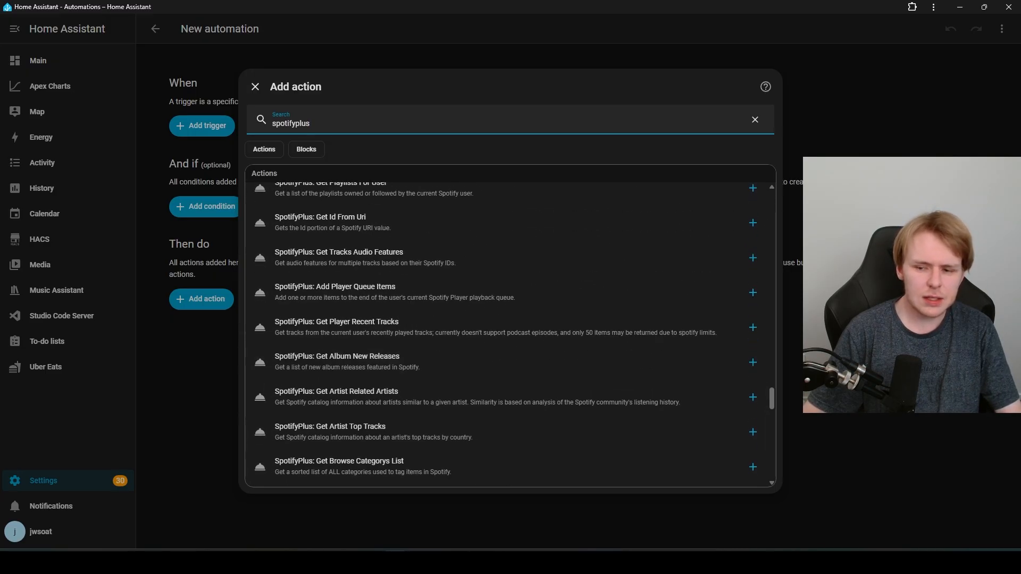
{"action": "scroll", "coordinate": [505, 367], "scroll_direction": "up", "scroll_amount": 5}
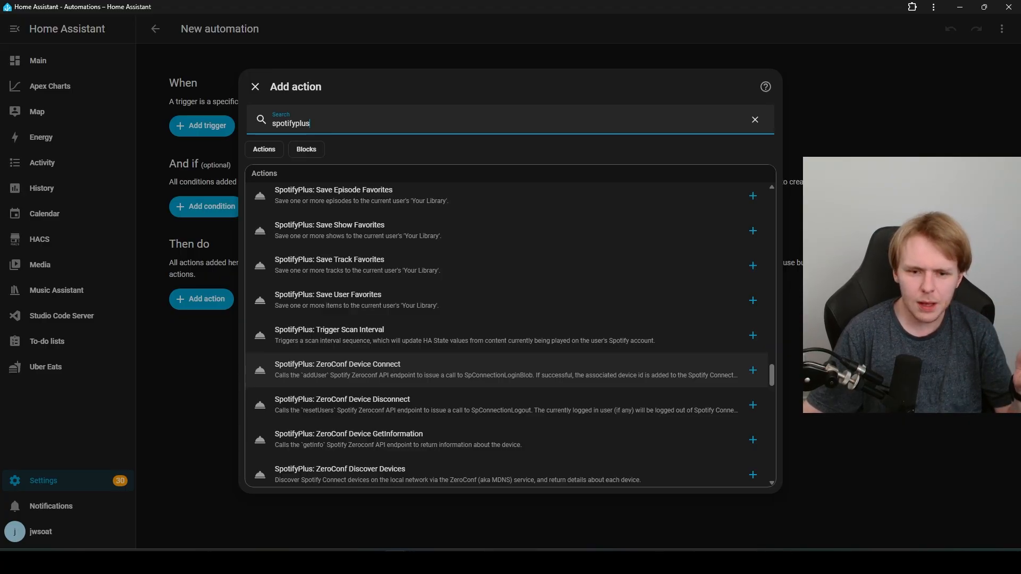
Step: Add 'SpotifyPlus: Player Media Play Track Favorites' from the spotifyplus search results
{"action": "scroll", "coordinate": [508, 335], "scroll_direction": "down", "scroll_amount": 1}
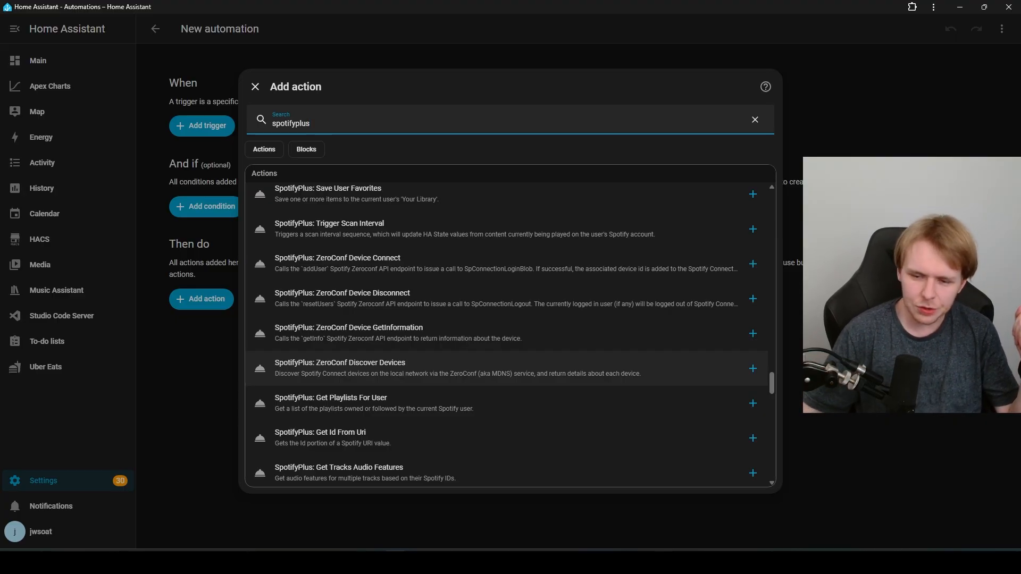
{"action": "scroll", "coordinate": [505, 367], "scroll_direction": "down", "scroll_amount": 2}
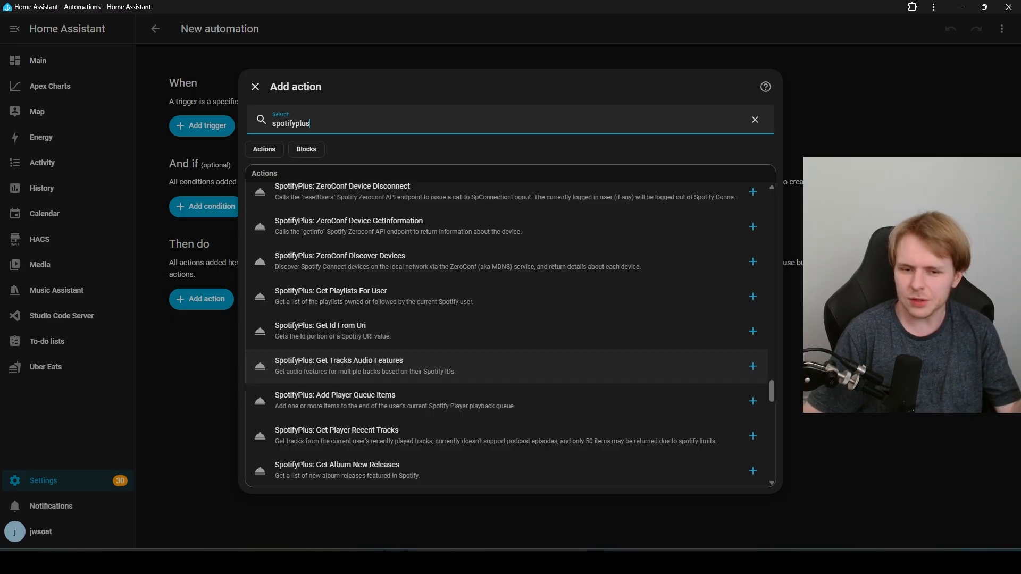
{"action": "scroll", "coordinate": [505, 367], "scroll_direction": "down", "scroll_amount": 7}
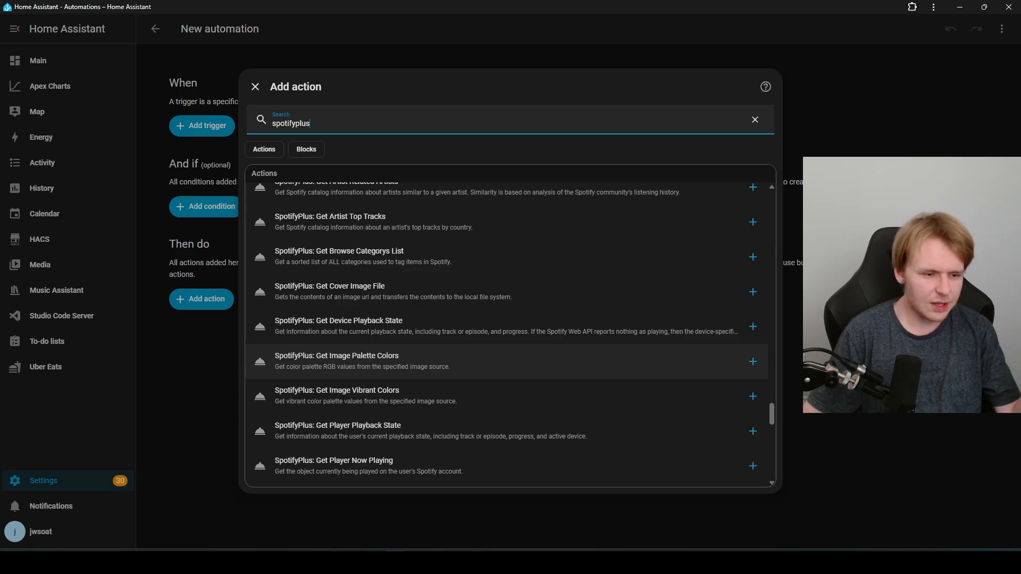
{"action": "scroll", "coordinate": [505, 383], "scroll_direction": "down", "scroll_amount": 5}
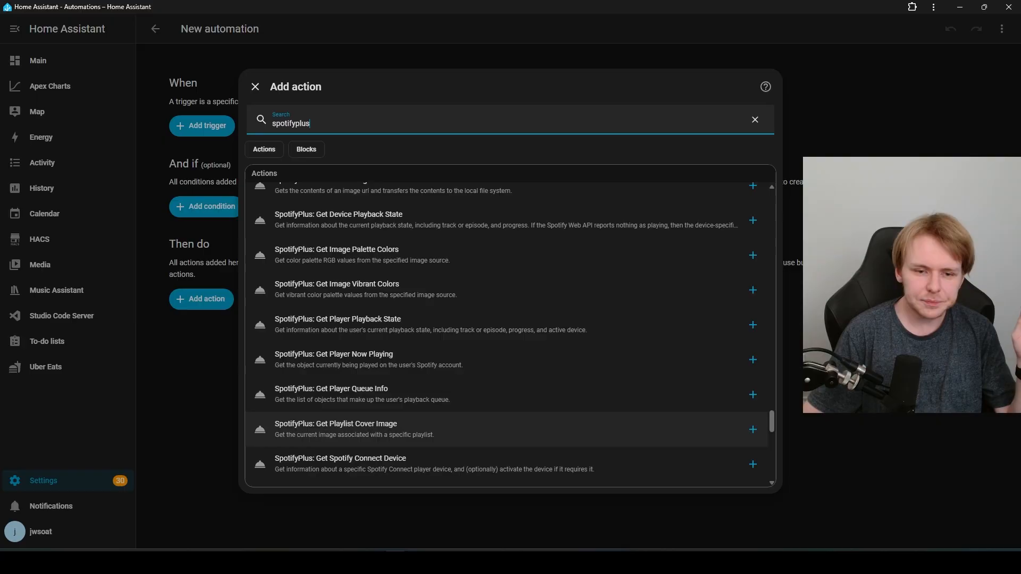
{"action": "scroll", "coordinate": [505, 409], "scroll_direction": "down", "scroll_amount": 3}
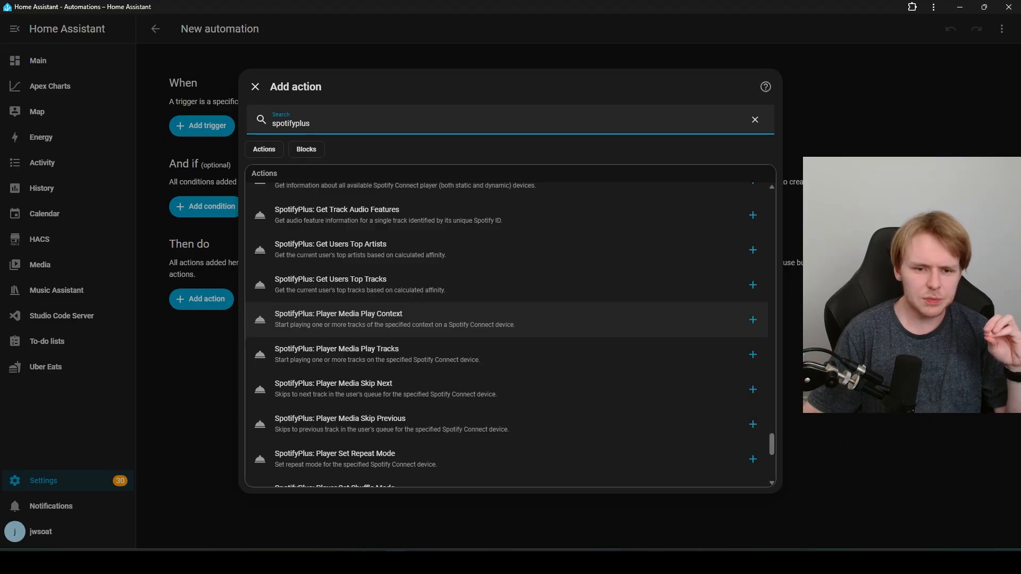
{"action": "scroll", "coordinate": [505, 319], "scroll_direction": "down", "scroll_amount": 3}
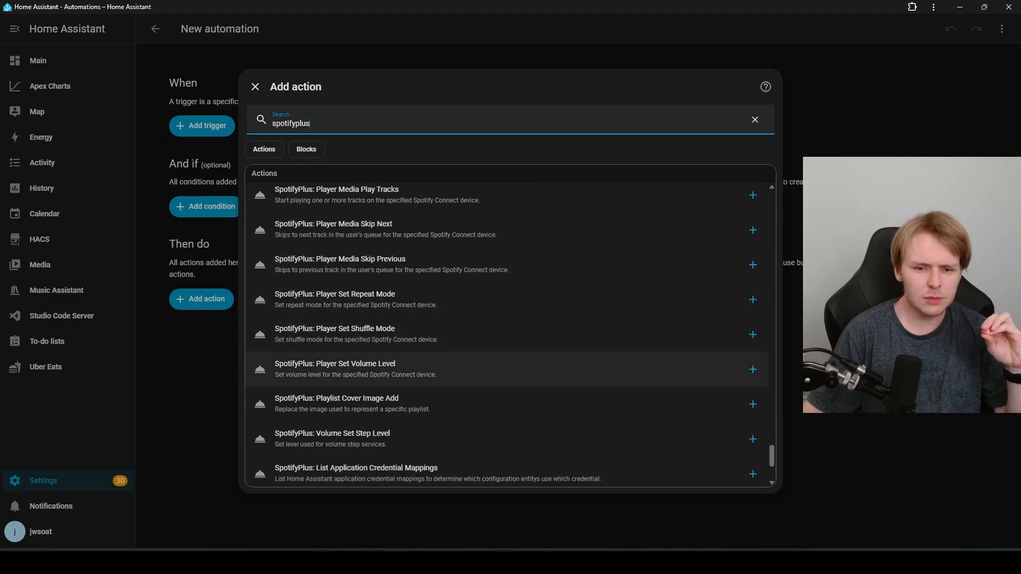
{"action": "scroll", "coordinate": [505, 340], "scroll_direction": "down", "scroll_amount": 2}
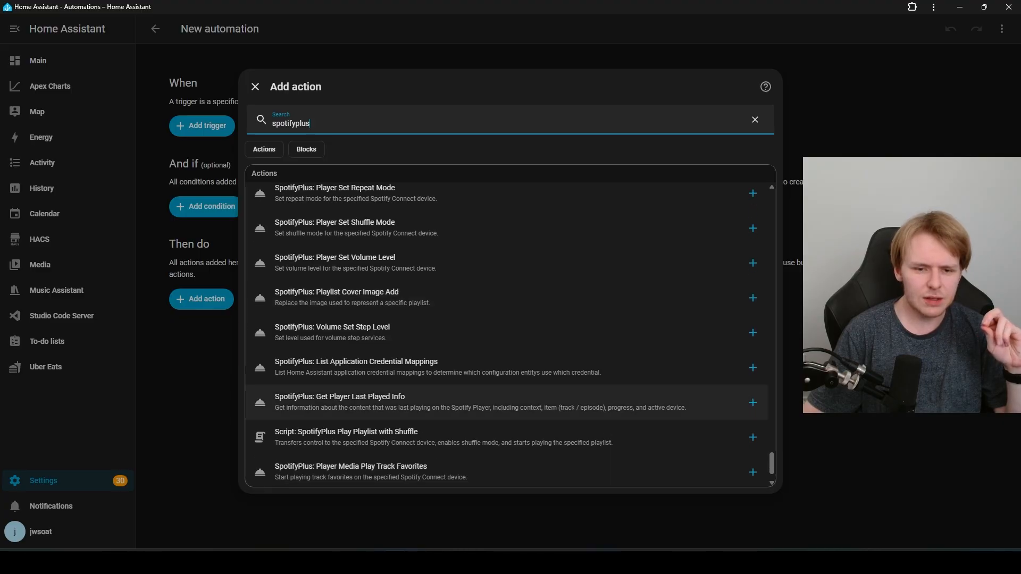
{"action": "scroll", "coordinate": [505, 373], "scroll_direction": "down", "scroll_amount": 1}
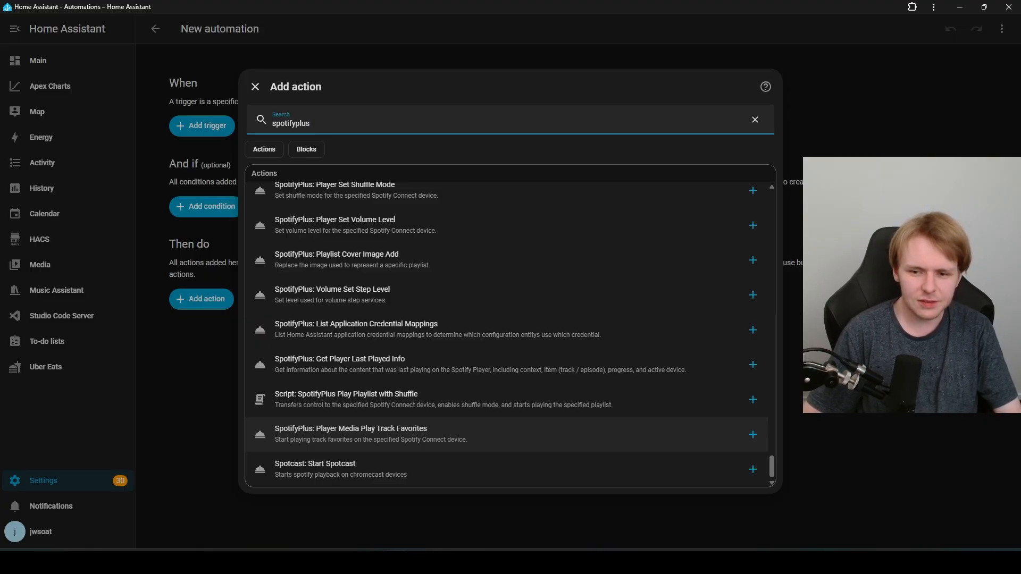
{"action": "left_click", "coordinate": [425, 435]}
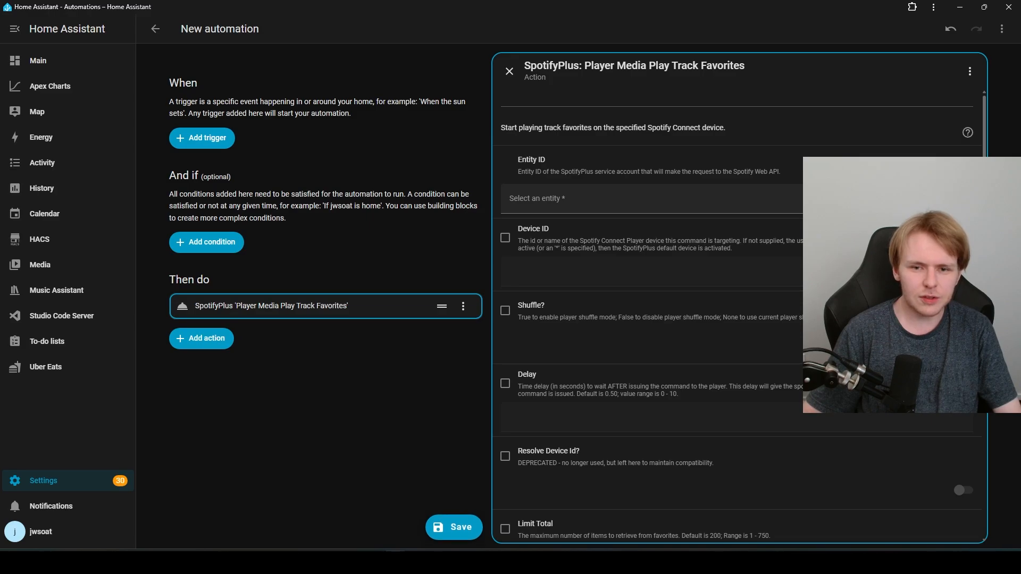
Step: Set the Track Favorites action's Entity ID to SpotifyPlus Jwsoat and enable Device ID
{"action": "left_click", "coordinate": [647, 199]}
{"action": "left_click", "coordinate": [633, 274]}
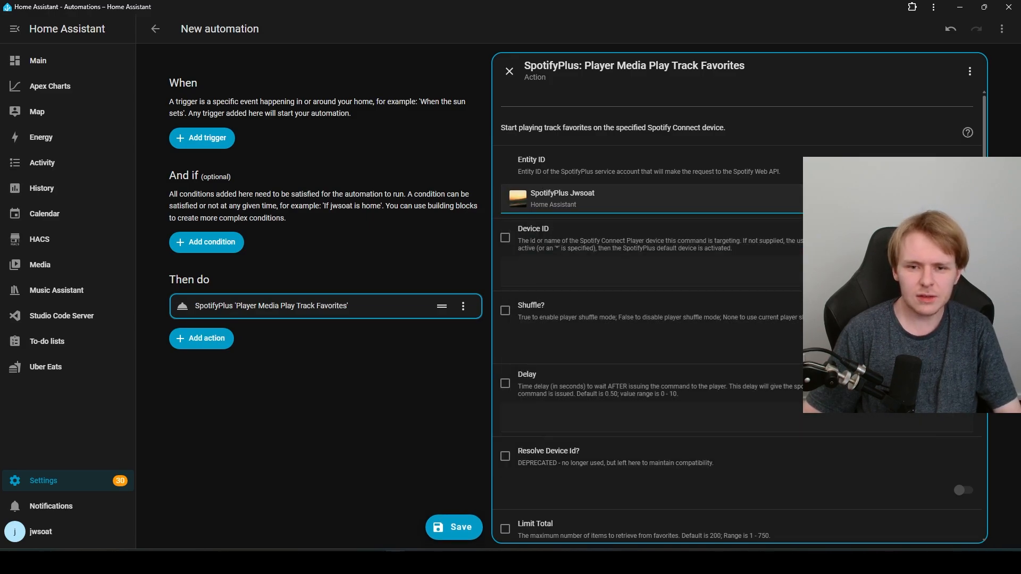
{"action": "scroll", "coordinate": [633, 281], "scroll_direction": "down", "scroll_amount": 2}
{"action": "scroll", "coordinate": [737, 316], "scroll_direction": "up", "scroll_amount": 1}
{"action": "left_click", "coordinate": [505, 185]}
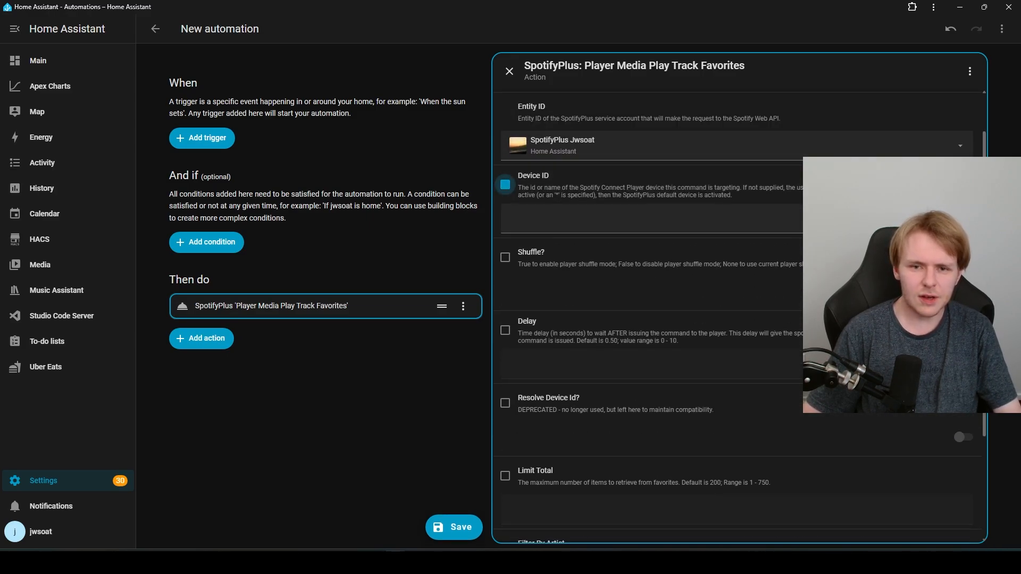
Step: Review the action's remaining fields and select its 'Media Play Track Favorites' name
{"action": "scroll", "coordinate": [737, 316], "scroll_direction": "down", "scroll_amount": 2}
{"action": "scroll", "coordinate": [737, 317], "scroll_direction": "down", "scroll_amount": 1}
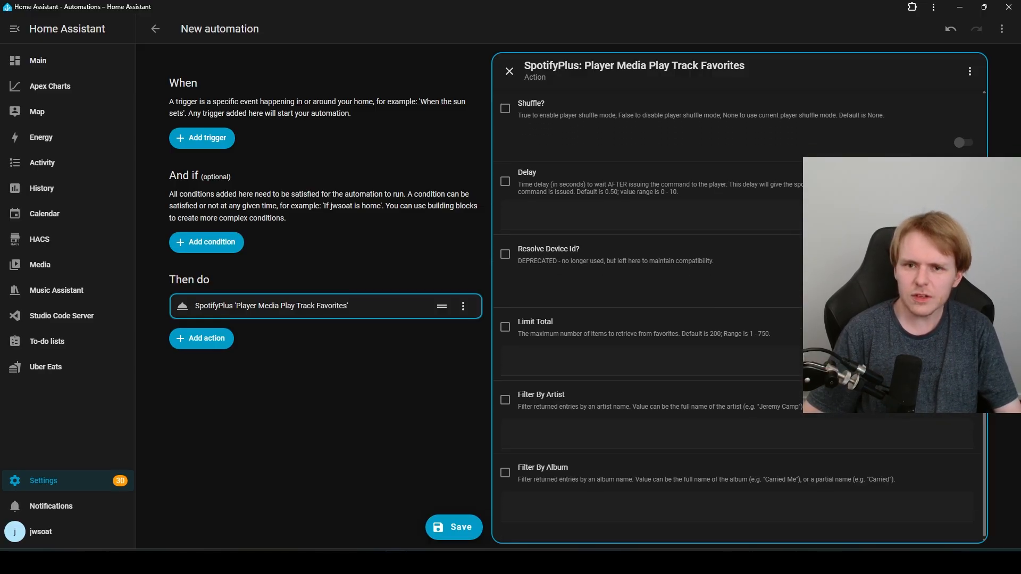
{"action": "scroll", "coordinate": [737, 316], "scroll_direction": "up", "scroll_amount": 4}
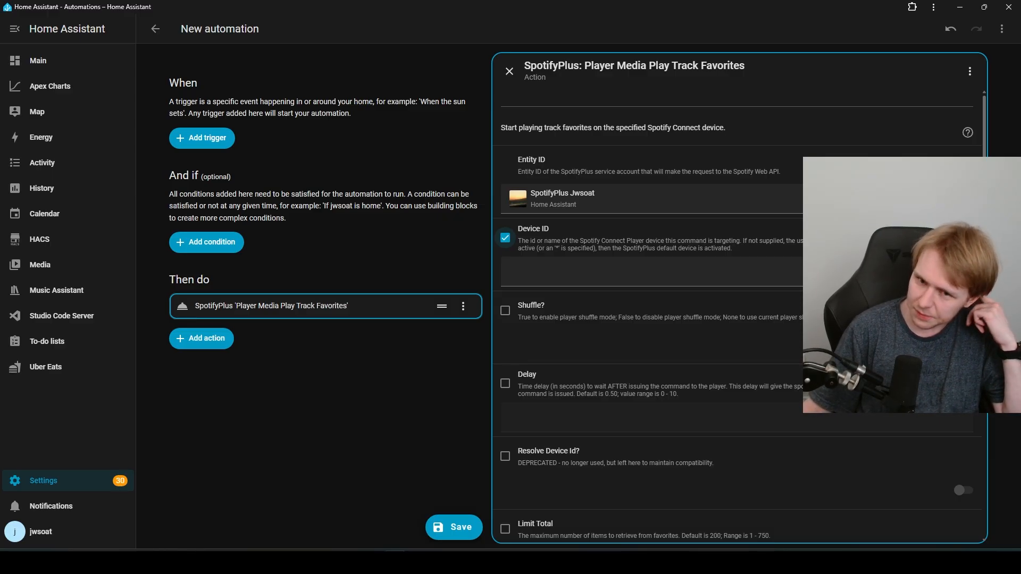
{"action": "mouse_move", "coordinate": [610, 66]}
{"action": "left_mouse_down"}
{"action": "mouse_move", "coordinate": [746, 65]}
{"action": "mouse_move", "coordinate": [616, 66]}
{"action": "left_mouse_up"}
{"action": "left_click", "coordinate": [750, 67]}
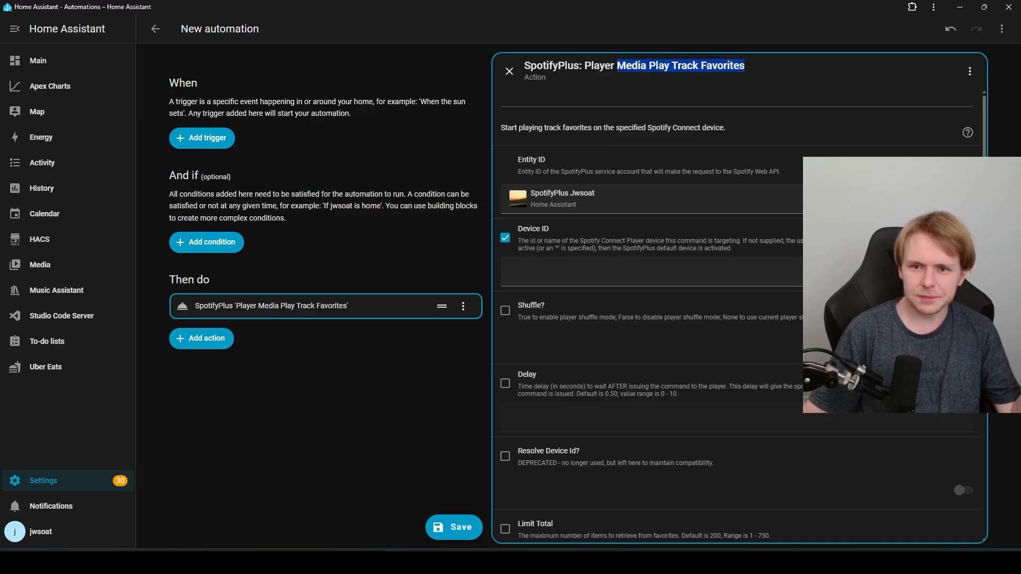
{"action": "left_click", "coordinate": [615, 67]}
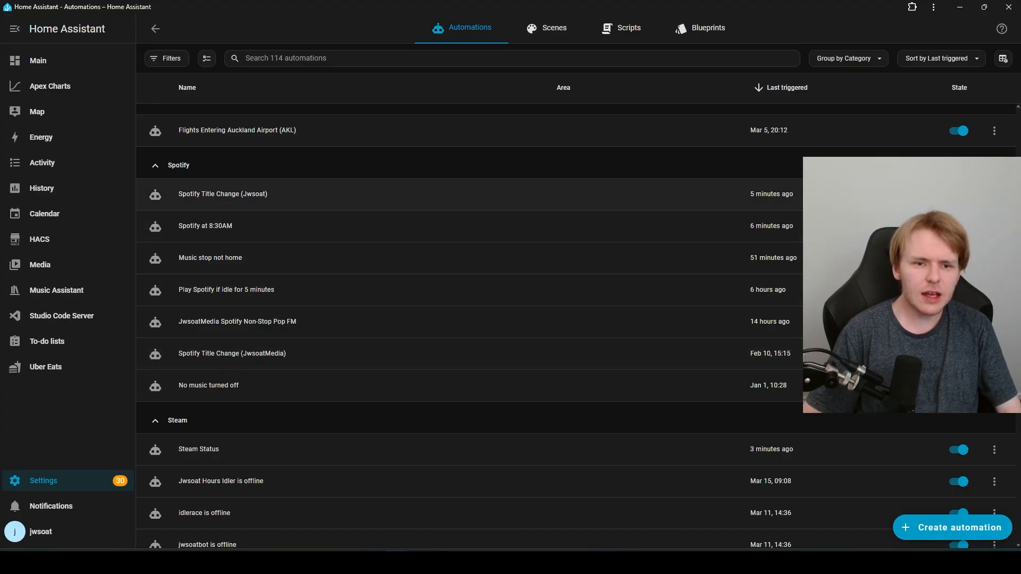
Step: Scroll down and back up through every automation group, then switch to the Main dashboard
{"action": "scroll", "coordinate": [468, 319], "scroll_direction": "up", "scroll_amount": 15}
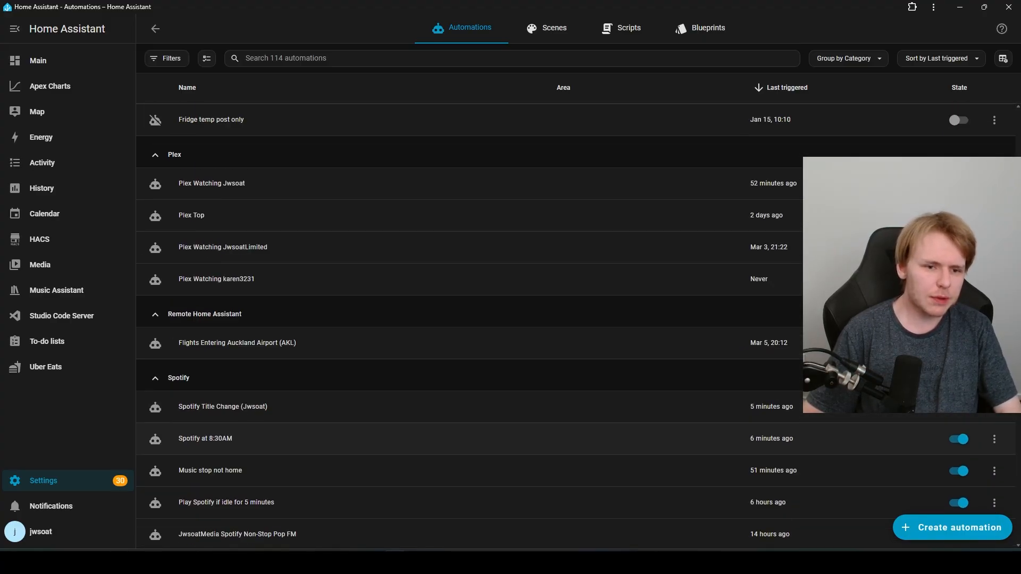
{"action": "scroll", "coordinate": [468, 319], "scroll_direction": "down", "scroll_amount": 5}
{"action": "scroll", "coordinate": [468, 413], "scroll_direction": "down", "scroll_amount": 20}
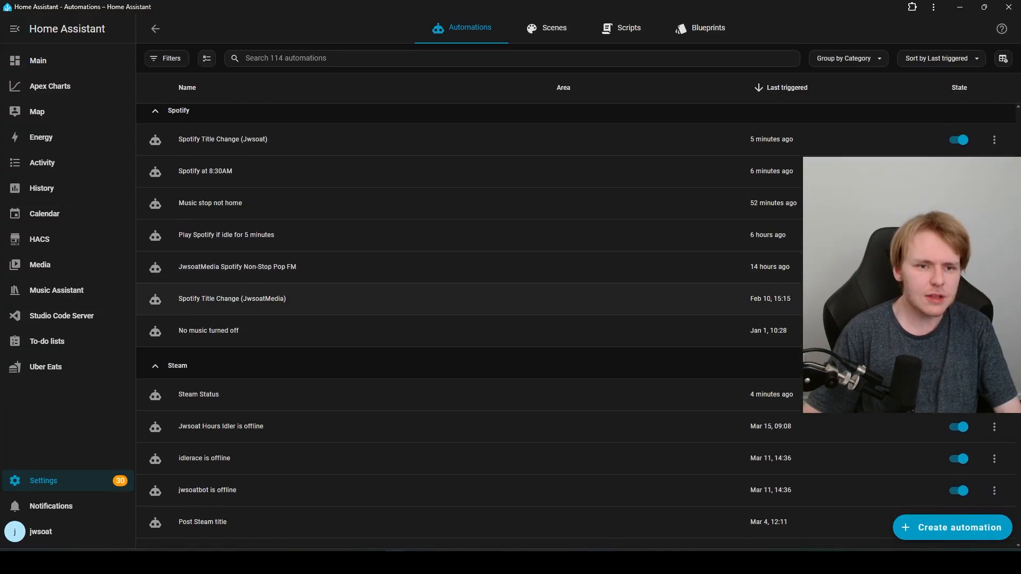
{"action": "scroll", "coordinate": [467, 425], "scroll_direction": "down", "scroll_amount": 20}
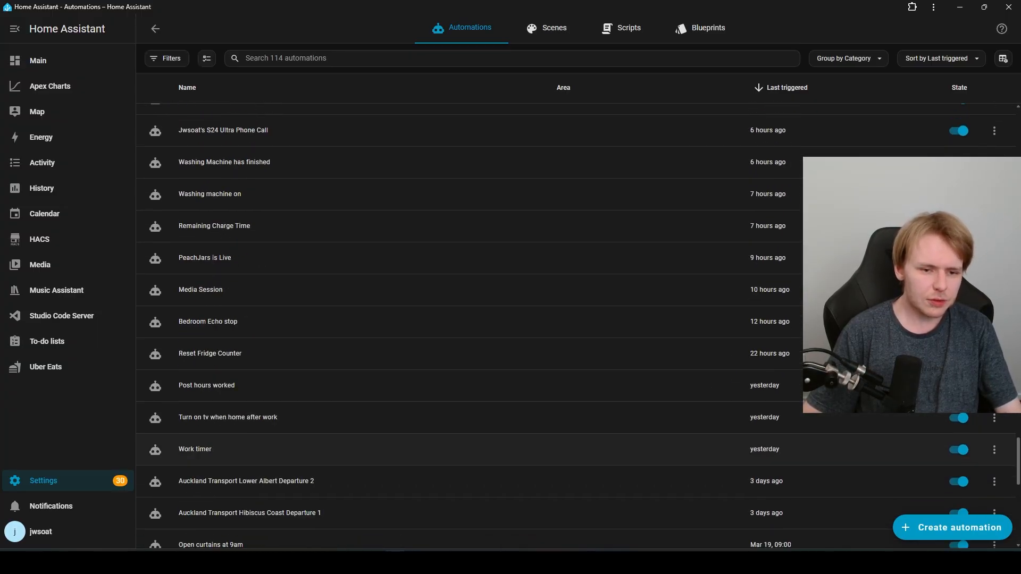
{"action": "scroll", "coordinate": [468, 319], "scroll_direction": "down", "scroll_amount": 10}
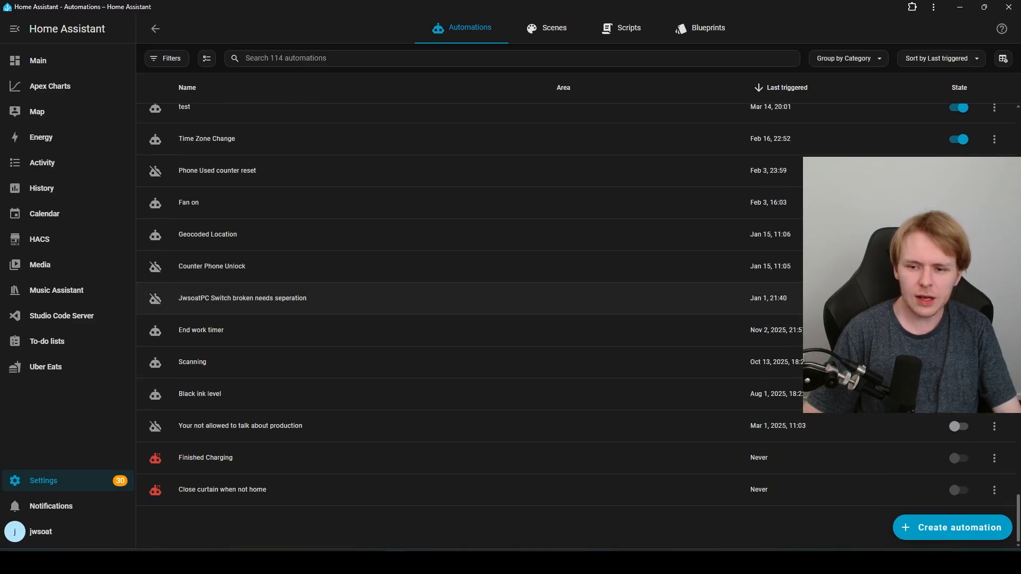
{"action": "scroll", "coordinate": [468, 372], "scroll_direction": "up", "scroll_amount": 15}
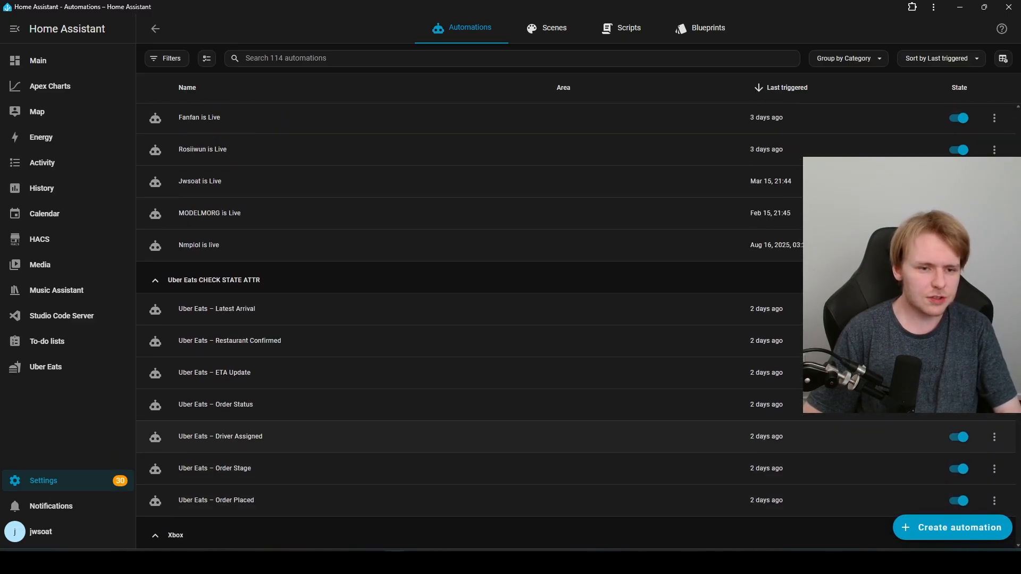
{"action": "scroll", "coordinate": [468, 372], "scroll_direction": "up", "scroll_amount": 10}
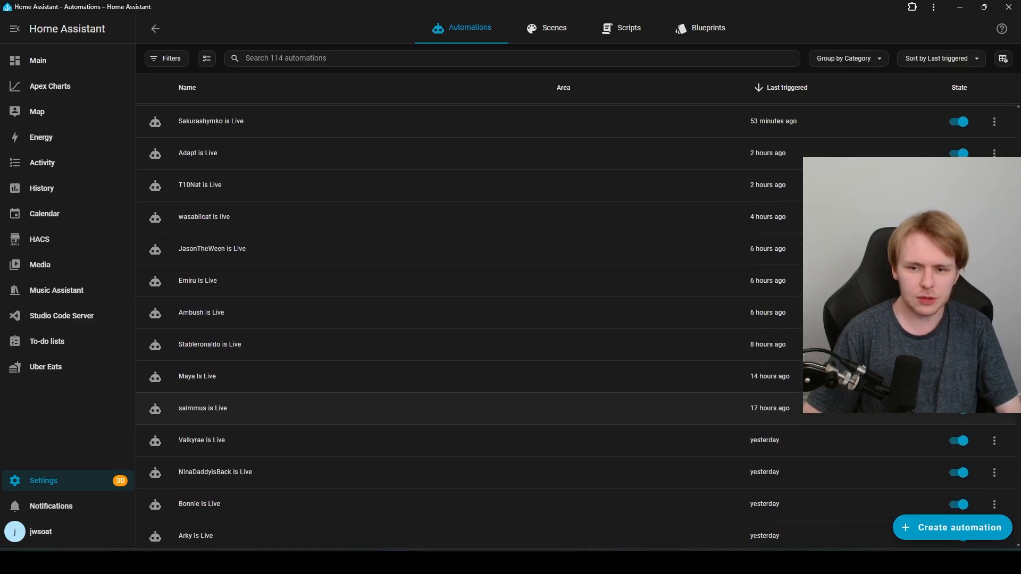
{"action": "scroll", "coordinate": [468, 319], "scroll_direction": "up", "scroll_amount": 10}
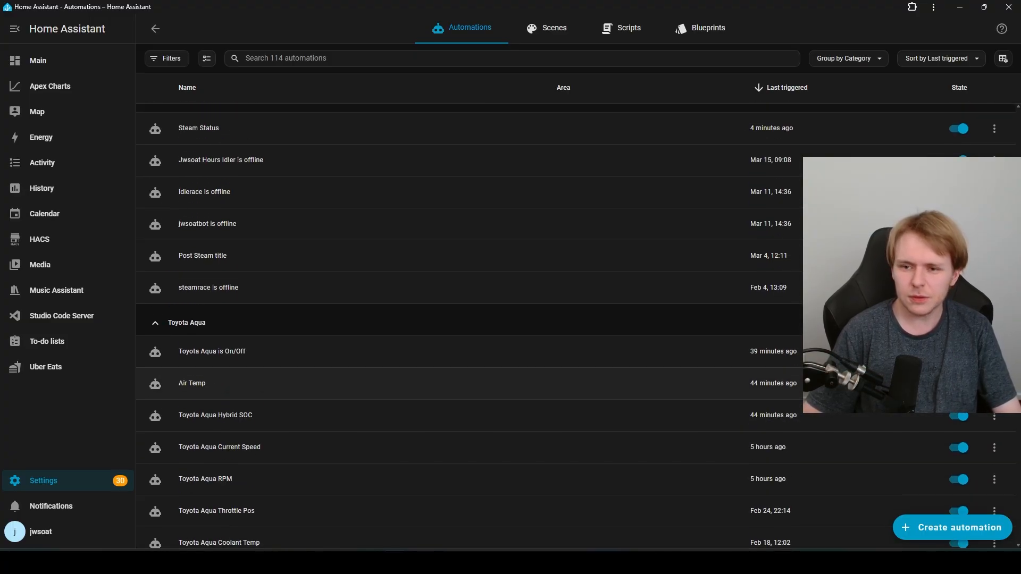
{"action": "scroll", "coordinate": [468, 319], "scroll_direction": "up", "scroll_amount": 15}
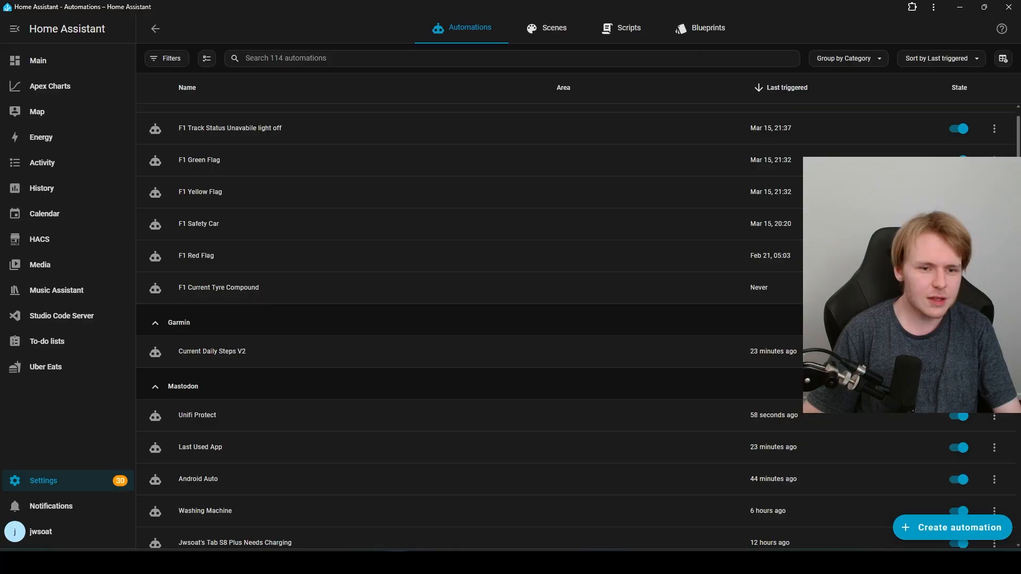
{"action": "left_click", "coordinate": [38, 60]}
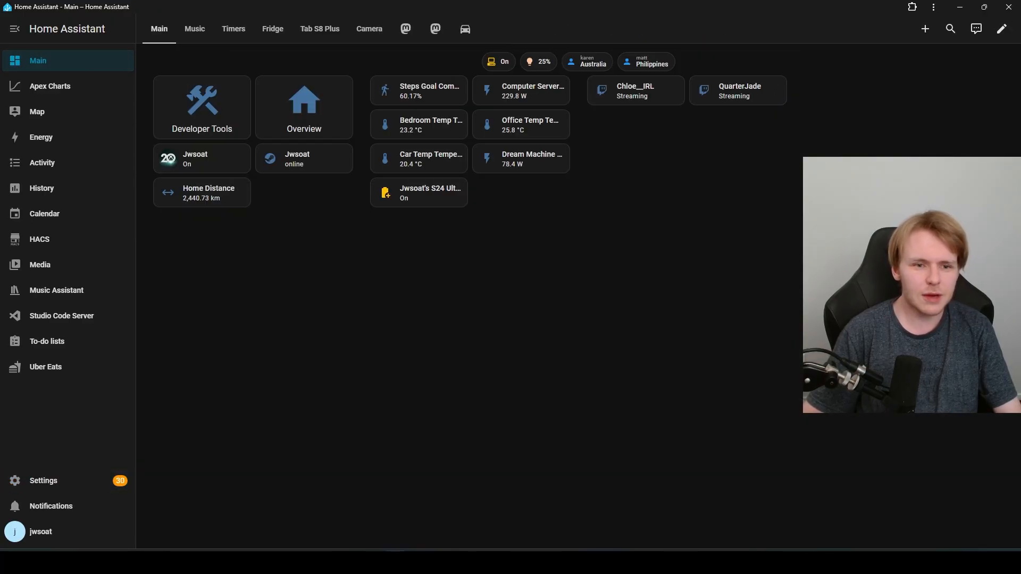
Step: Go from the Overview dashboard to Settings and browse the integrations list
{"action": "left_click", "coordinate": [43, 480]}
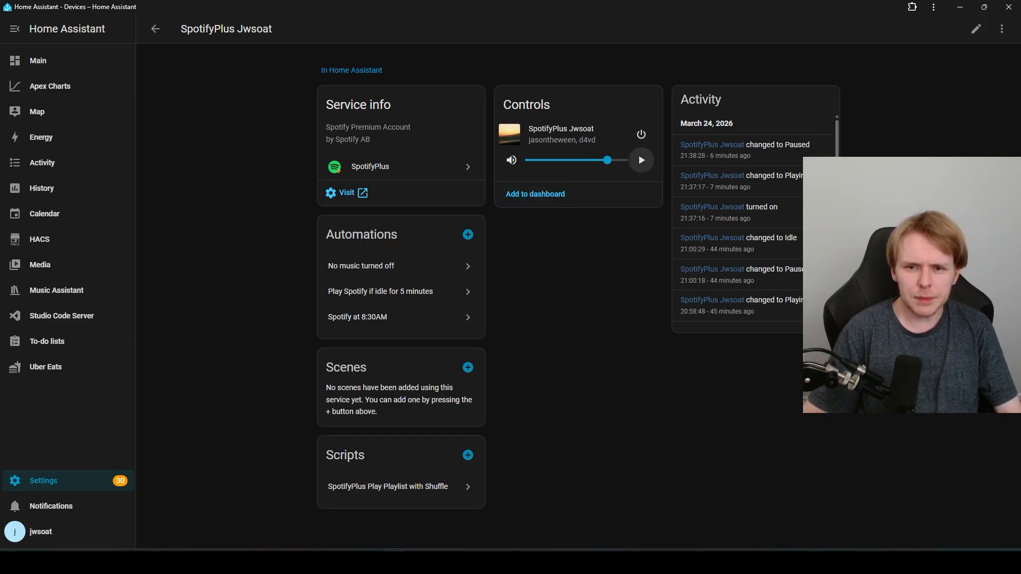
{"action": "left_click", "coordinate": [38, 60]}
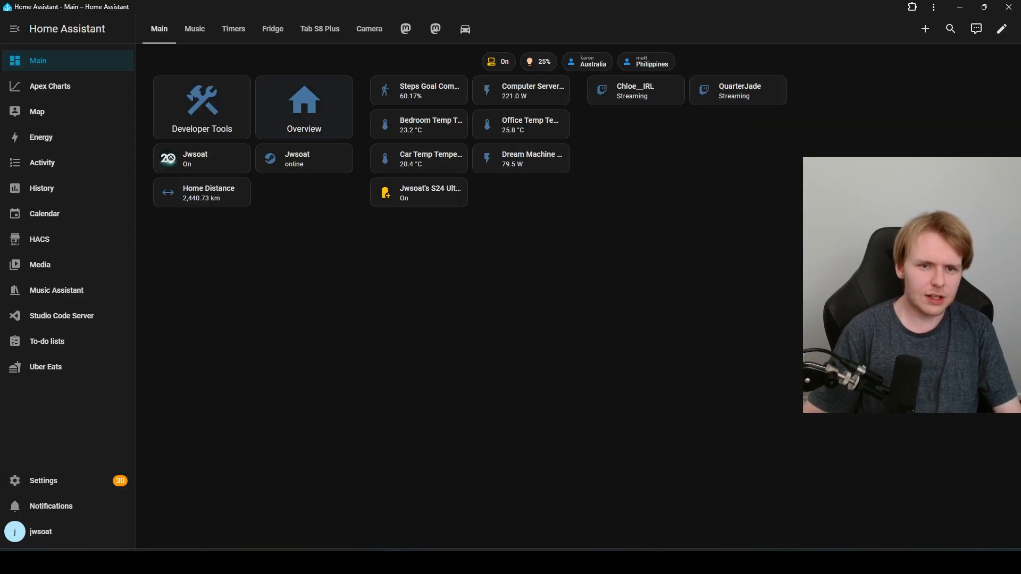
{"action": "left_click", "coordinate": [304, 107]}
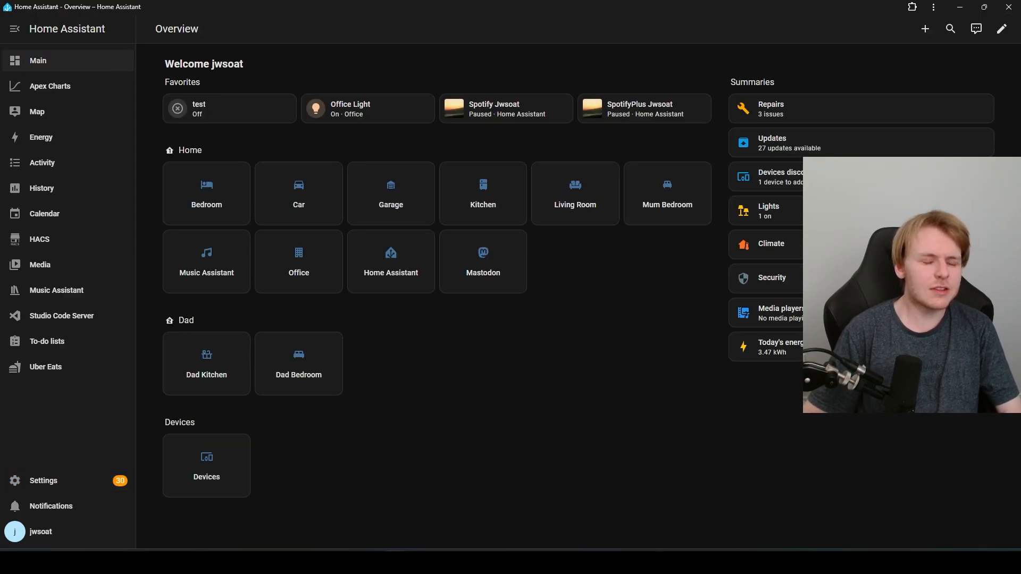
{"action": "left_click", "coordinate": [44, 480]}
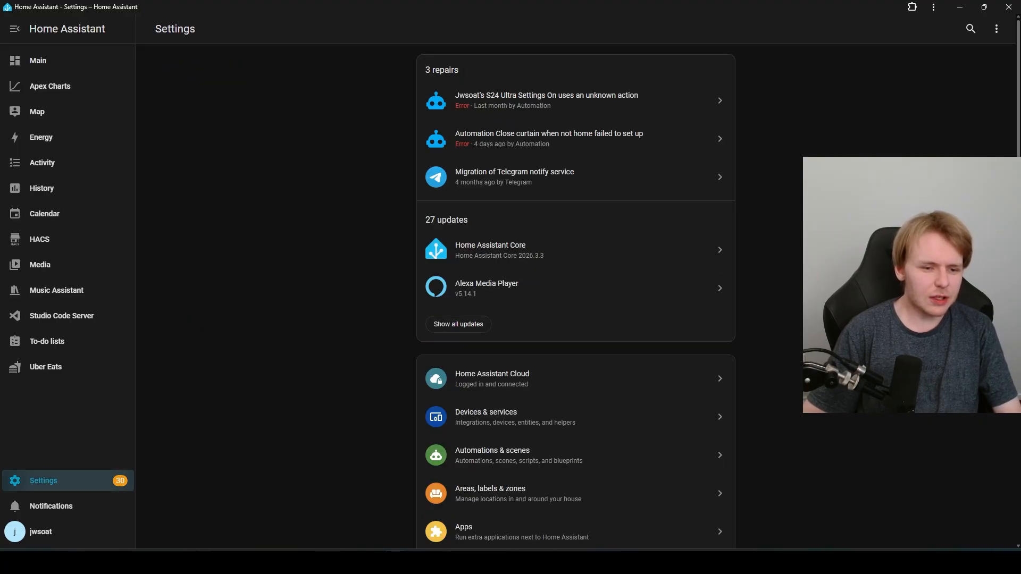
{"action": "left_click", "coordinate": [531, 416]}
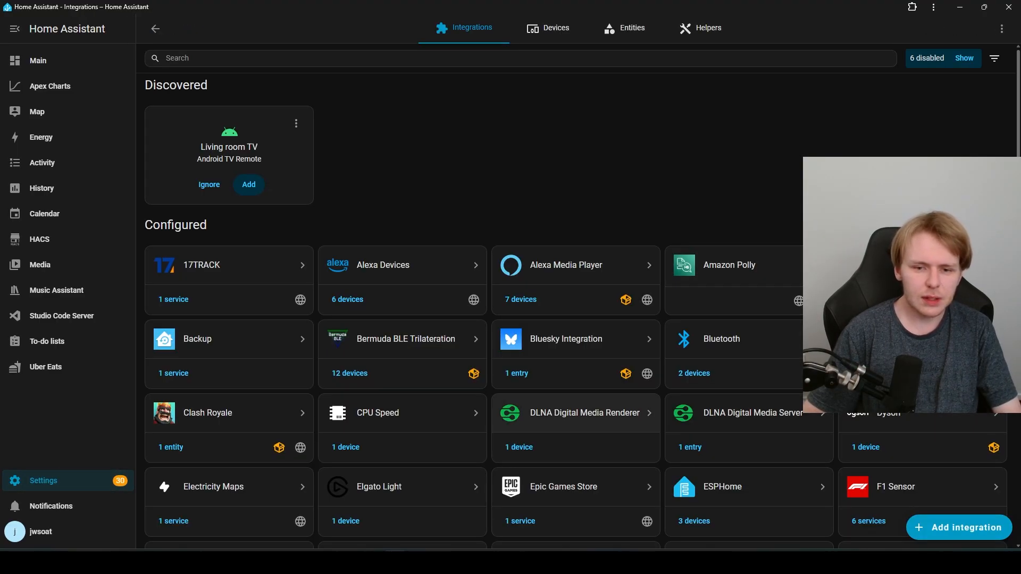
{"action": "scroll", "coordinate": [576, 292], "scroll_direction": "down", "scroll_amount": 10}
{"action": "scroll", "coordinate": [576, 425], "scroll_direction": "down", "scroll_amount": 5}
Step: Check the SpotifyPlus Jwsoat service options, then open Play Playlist with Shuffle from its device page
{"action": "left_click", "coordinate": [576, 315]}
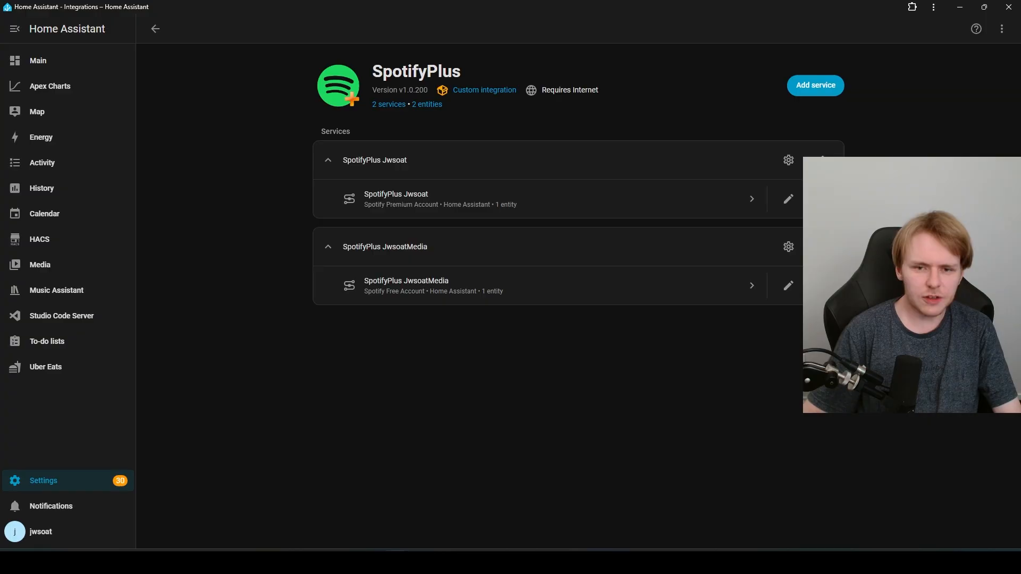
{"action": "left_click", "coordinate": [789, 160]}
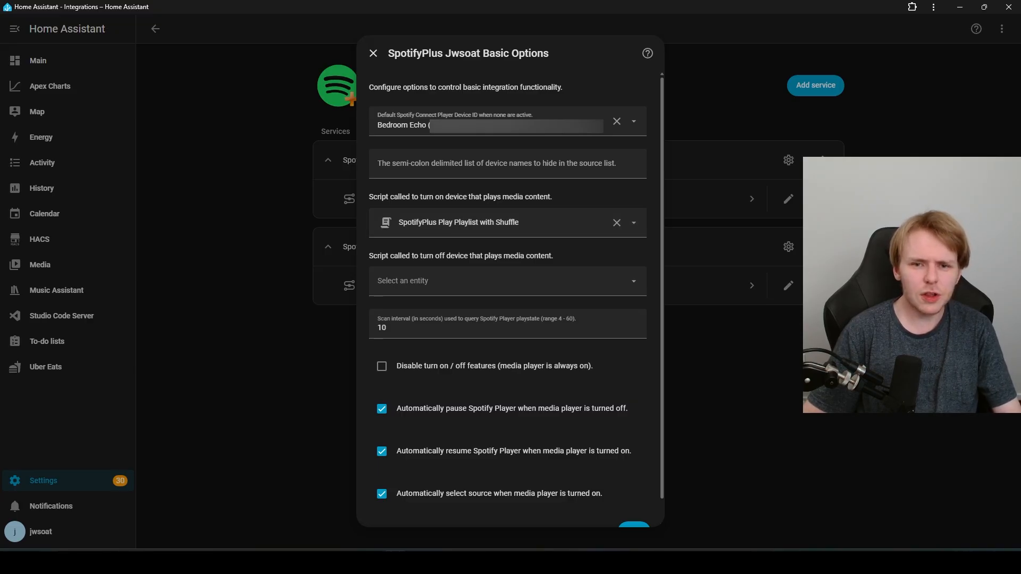
{"action": "left_click", "coordinate": [373, 53]}
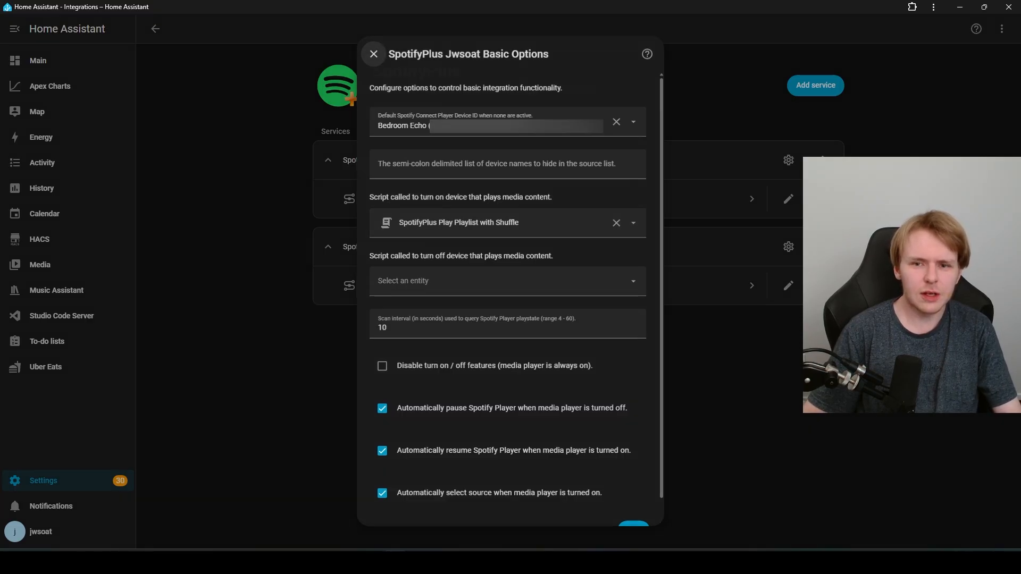
{"action": "left_click", "coordinate": [404, 199]}
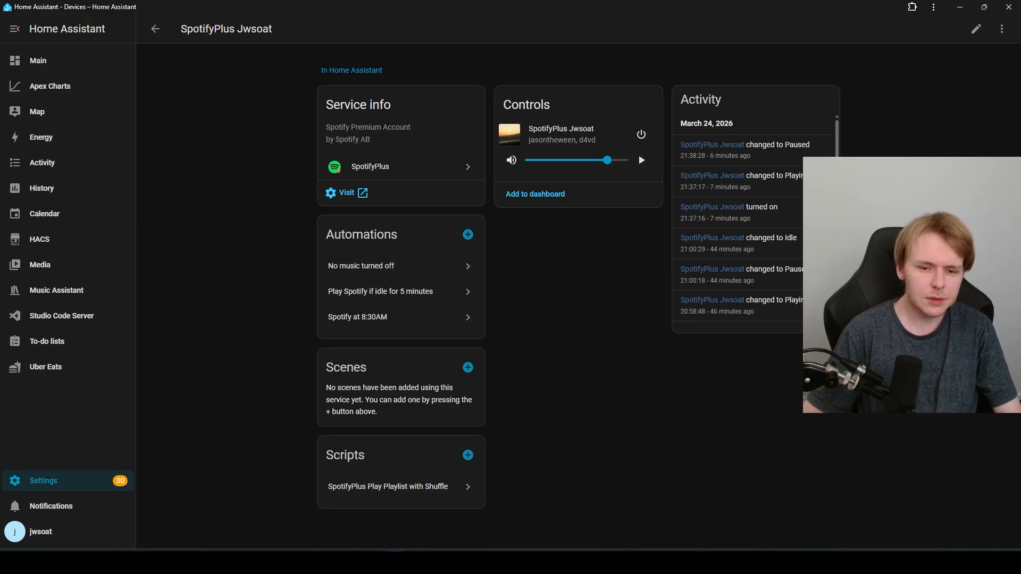
{"action": "left_click", "coordinate": [388, 487]}
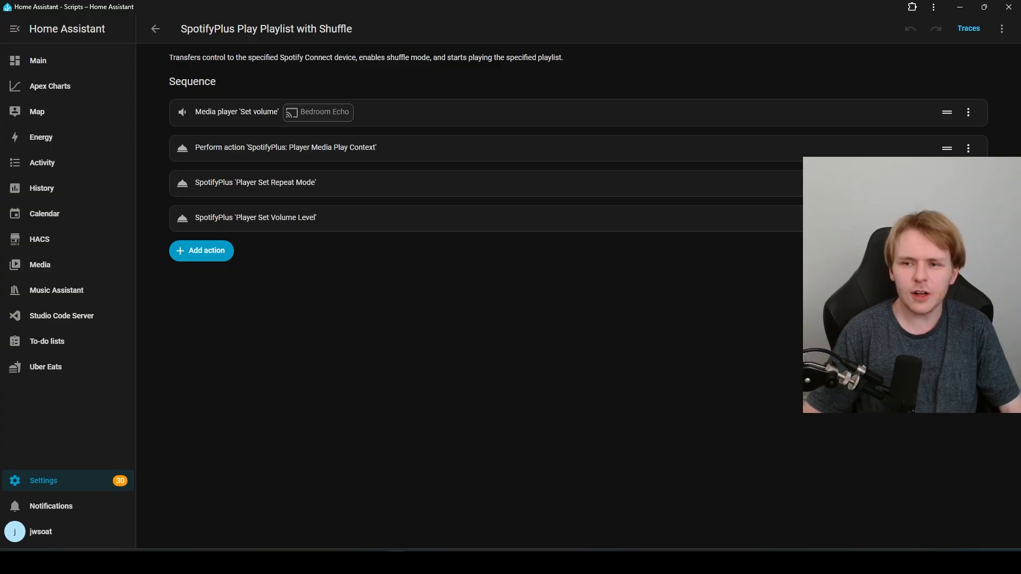
Step: Inspect the Player Media Play Context action's settings in the script
{"action": "left_click", "coordinate": [330, 148]}
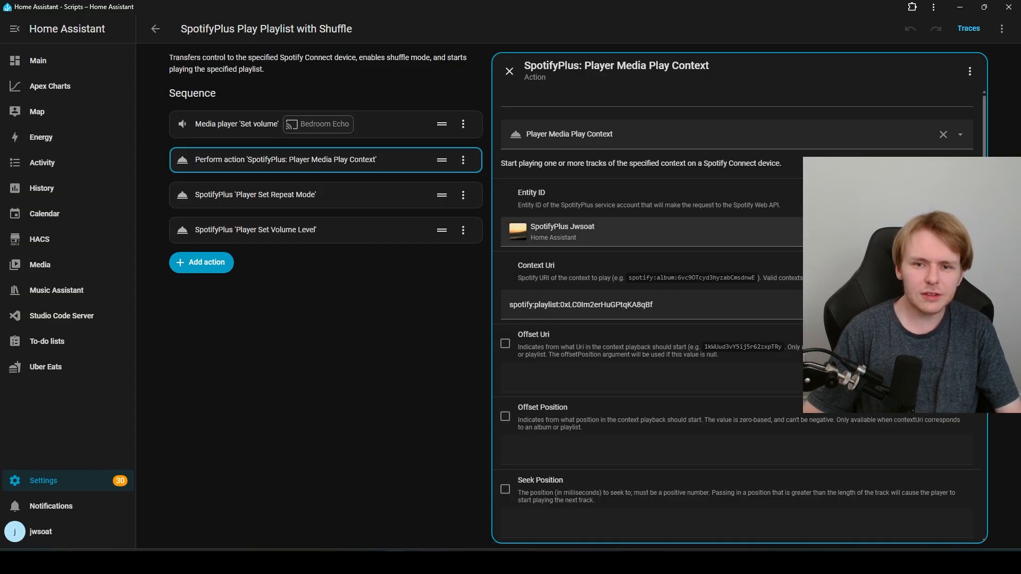
{"action": "scroll", "coordinate": [739, 319], "scroll_direction": "down", "scroll_amount": 1}
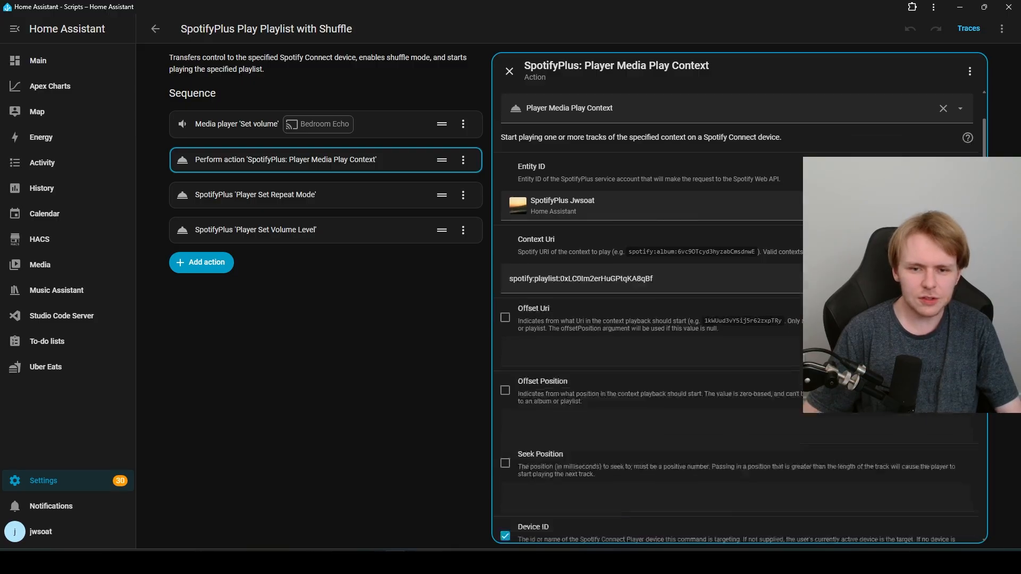
{"action": "scroll", "coordinate": [739, 319], "scroll_direction": "down", "scroll_amount": 5}
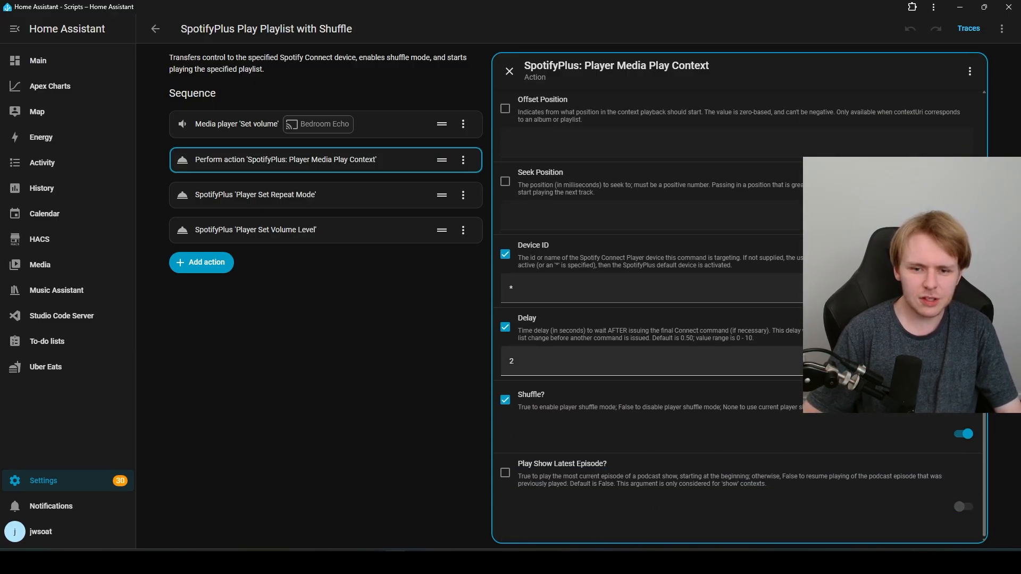
{"action": "scroll", "coordinate": [739, 319], "scroll_direction": "up", "scroll_amount": 2}
{"action": "scroll", "coordinate": [739, 319], "scroll_direction": "down", "scroll_amount": 2}
{"action": "scroll", "coordinate": [739, 319], "scroll_direction": "up", "scroll_amount": 6}
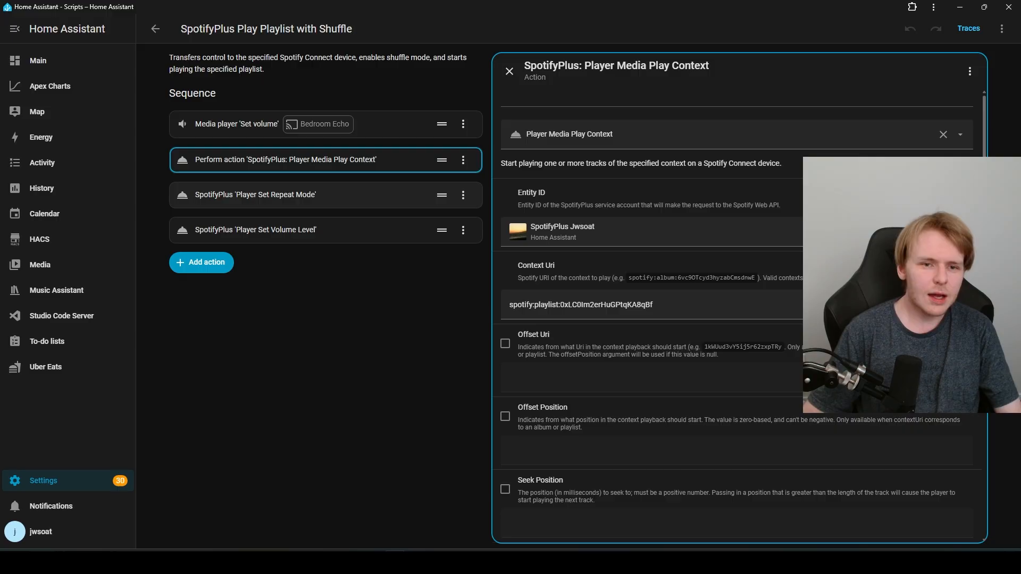
Step: Check the Set Repeat Mode and Set Volume Level actions, then view the script as YAML
{"action": "left_click", "coordinate": [325, 195]}
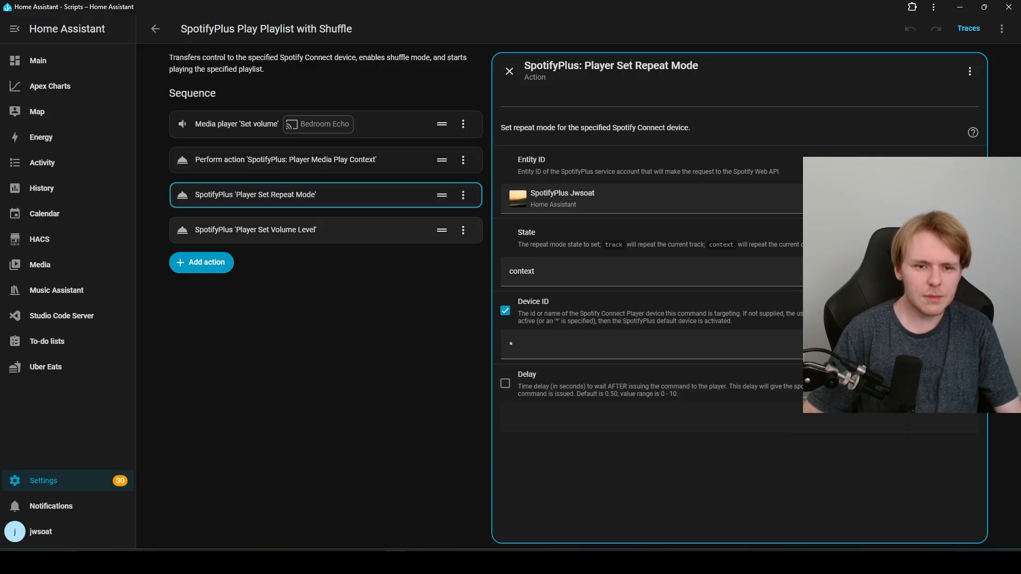
{"action": "left_click", "coordinate": [326, 231]}
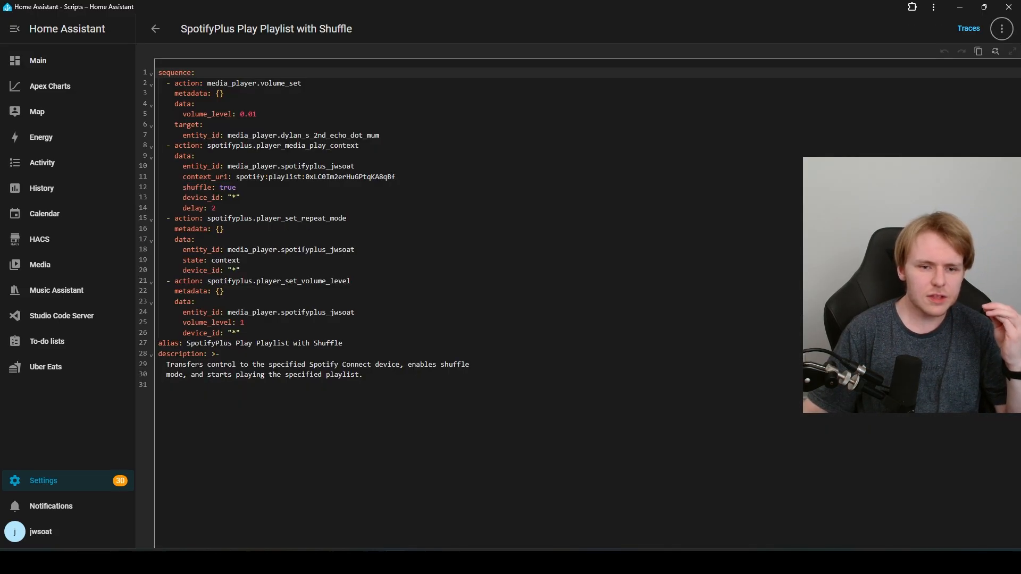
{"action": "left_click_drag", "start_coordinate": [165, 387], "coordinate": [380, 135]}
{"action": "left_click", "coordinate": [203, 93]}
Step: Walk through the YAML: metadata, playlist context_uri, shuffle true, repeat context, volume_level, description
{"action": "left_click", "coordinate": [226, 93]}
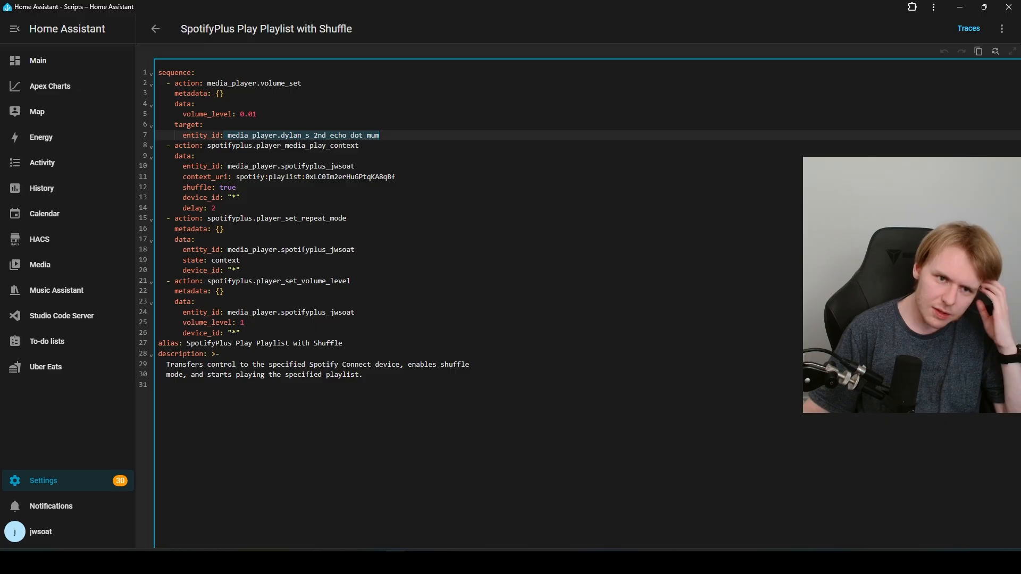
{"action": "left_click", "coordinate": [195, 156]}
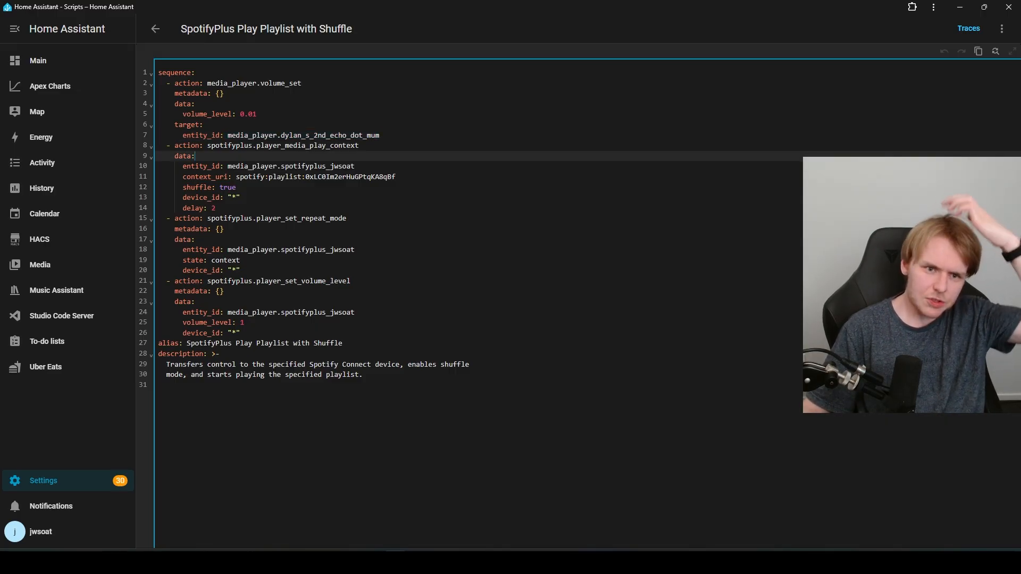
{"action": "left_click_drag", "start_coordinate": [236, 177], "coordinate": [395, 177]}
{"action": "left_click", "coordinate": [236, 187]}
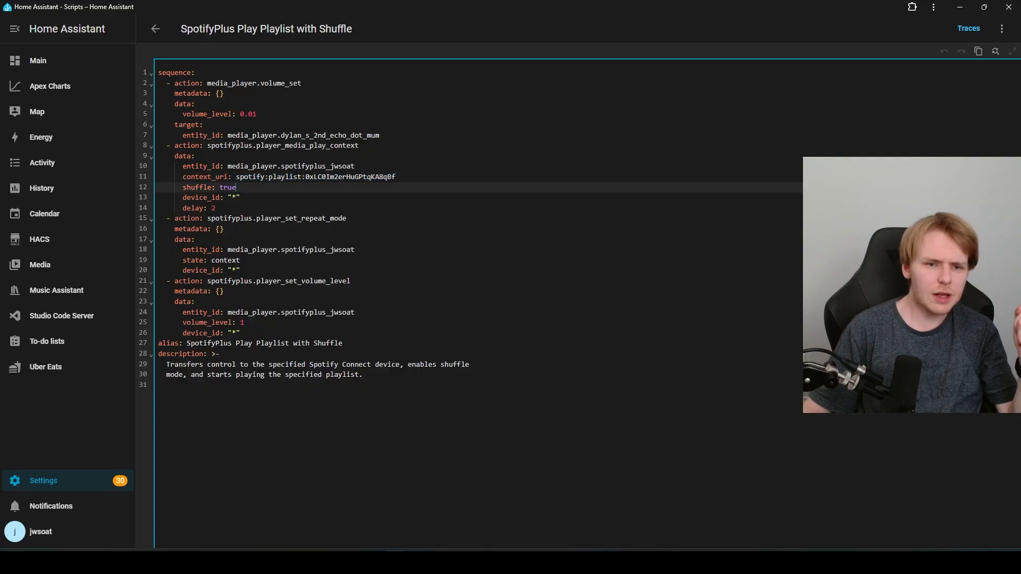
{"action": "key", "text": "Down"}
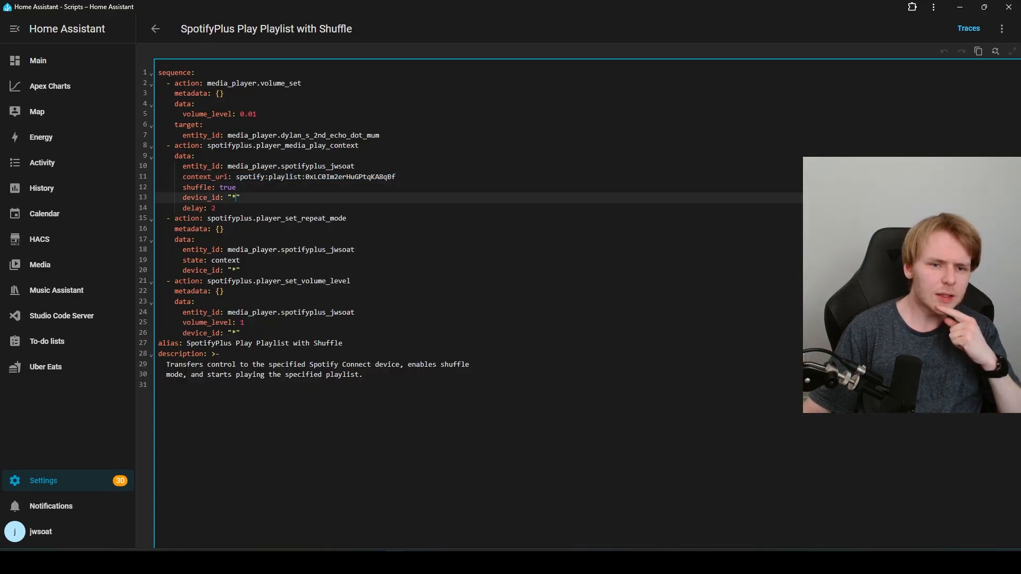
{"action": "key", "text": "Down"}
{"action": "key", "text": "Down"}
{"action": "key", "text": "Down"}
{"action": "key", "text": "Down"}
{"action": "key", "text": "Down"}
{"action": "key", "text": "Down"}
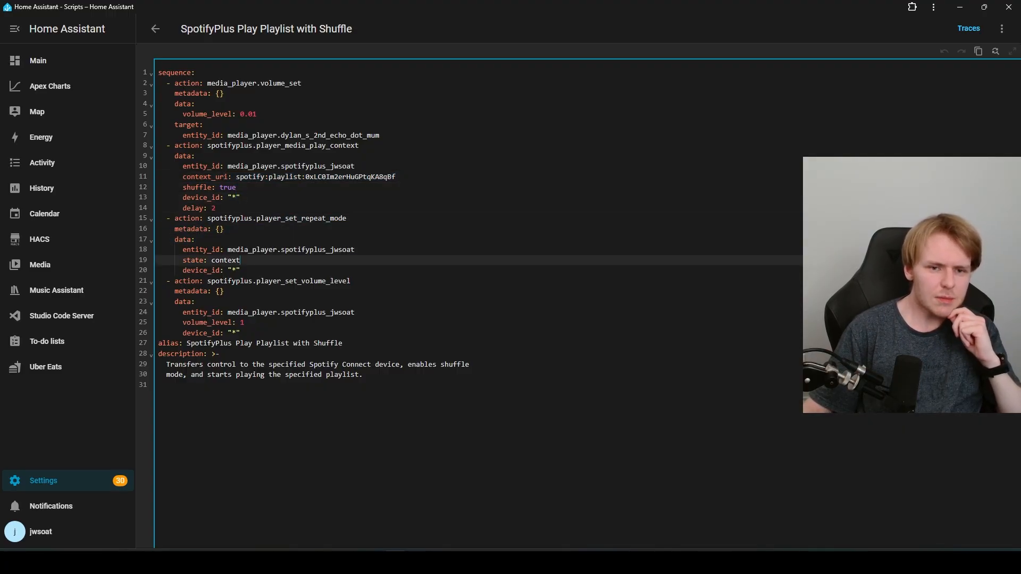
{"action": "left_click_drag", "start_coordinate": [351, 281], "coordinate": [225, 291]}
{"action": "left_click_drag", "start_coordinate": [244, 322], "coordinate": [241, 333]}
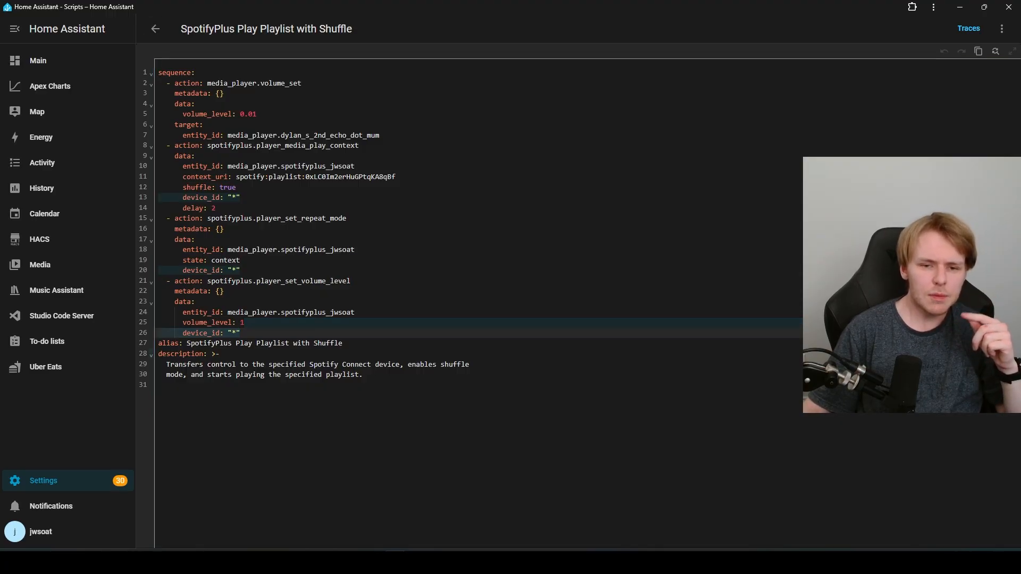
{"action": "left_click", "coordinate": [220, 354]}
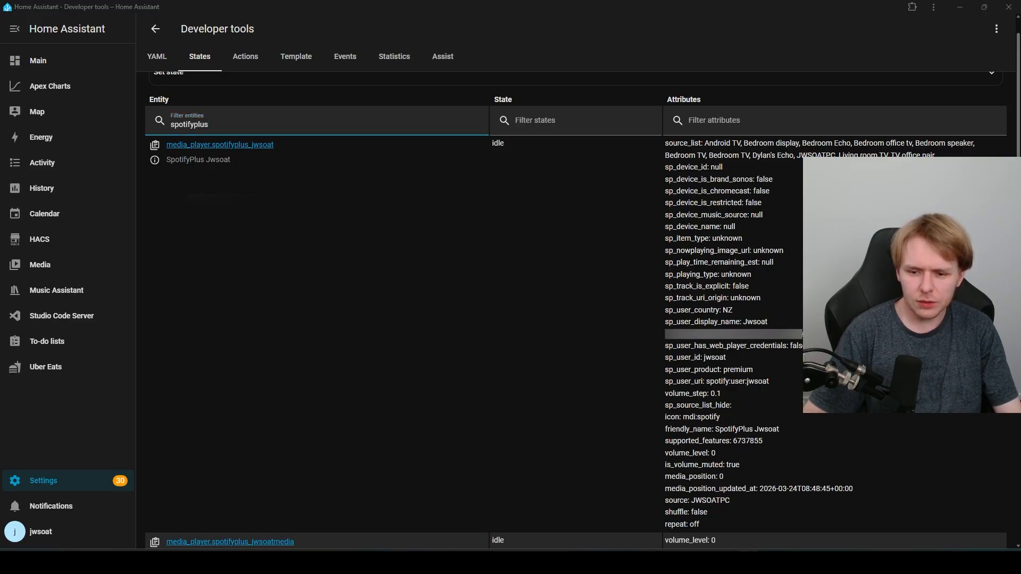
Step: Start playback in Spotify and return to the Developer tools States page
{"action": "key", "text": "alt+Tab"}
{"action": "left_click", "coordinate": [254, 521]}
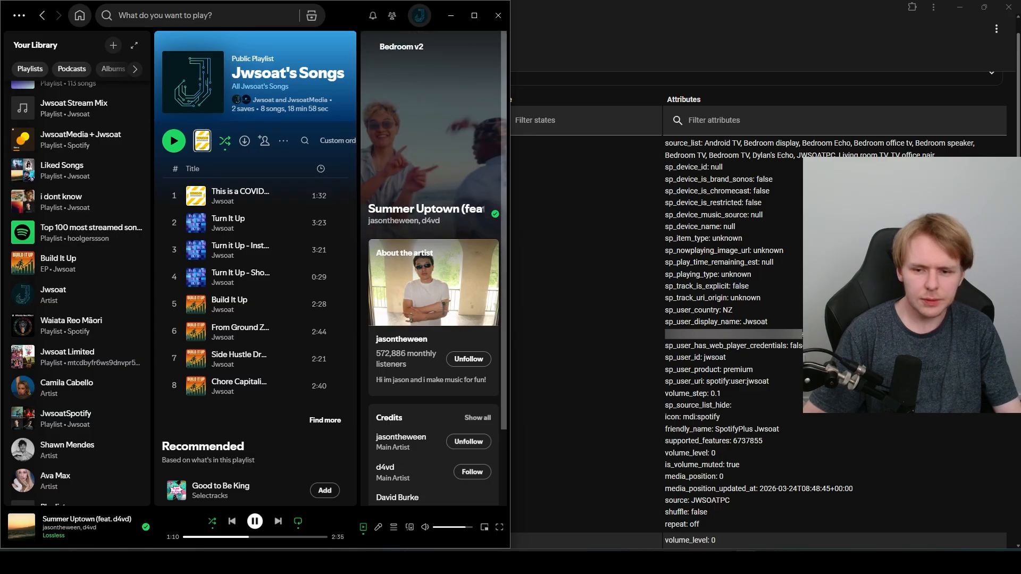
{"action": "key", "text": "alt+Tab"}
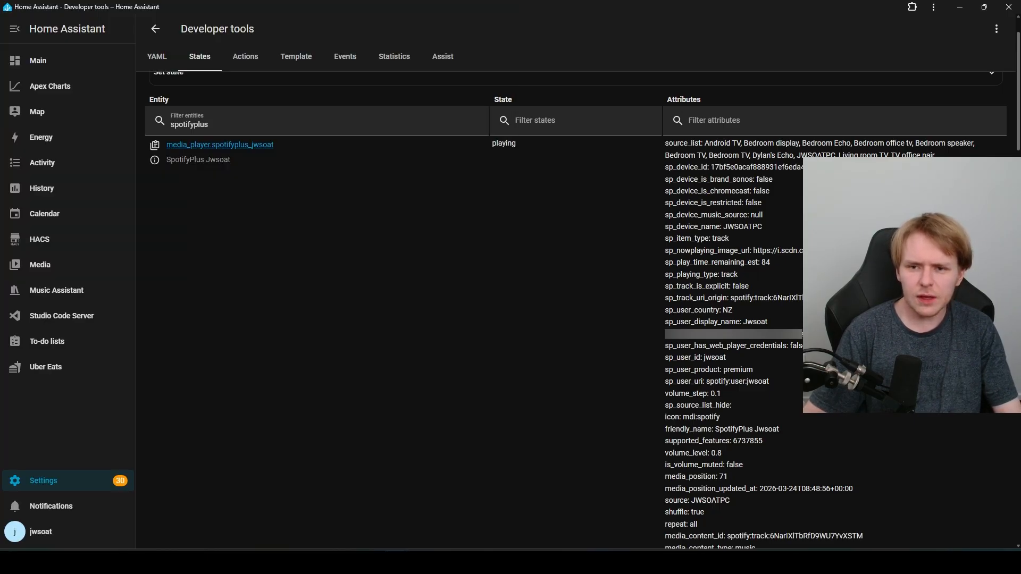
{"action": "scroll", "coordinate": [575, 310], "scroll_direction": "down", "scroll_amount": 5}
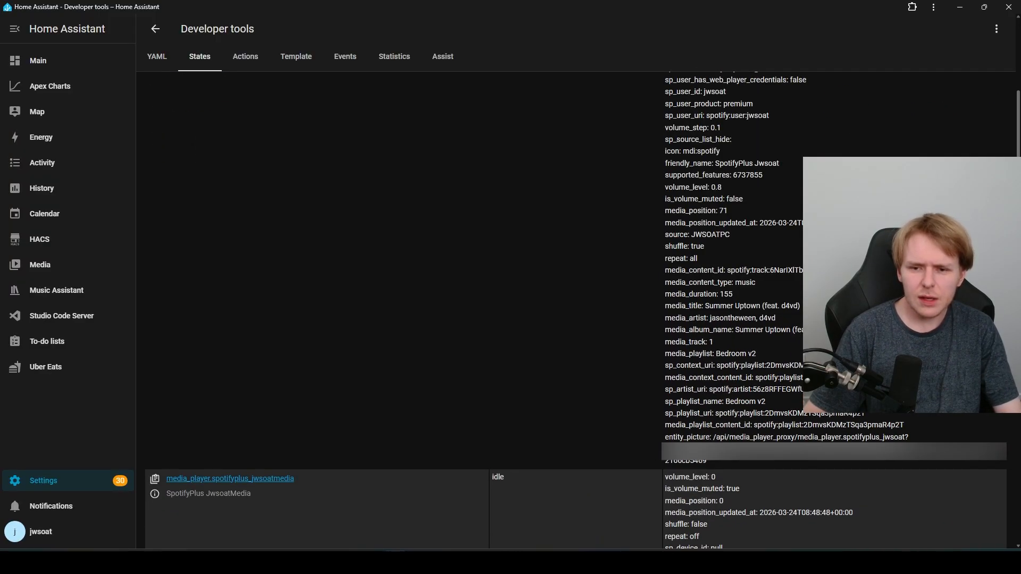
Step: Highlight the Summer Uptown artist, album, track and Bedroom v2 playlist attributes, then bring Mastodon over
{"action": "left_click", "coordinate": [800, 308]}
{"action": "left_click_drag", "start_coordinate": [709, 306], "coordinate": [776, 318]}
{"action": "left_click", "coordinate": [776, 319]}
{"action": "left_click_drag", "start_coordinate": [665, 330], "coordinate": [805, 330]}
{"action": "left_click", "coordinate": [805, 331]}
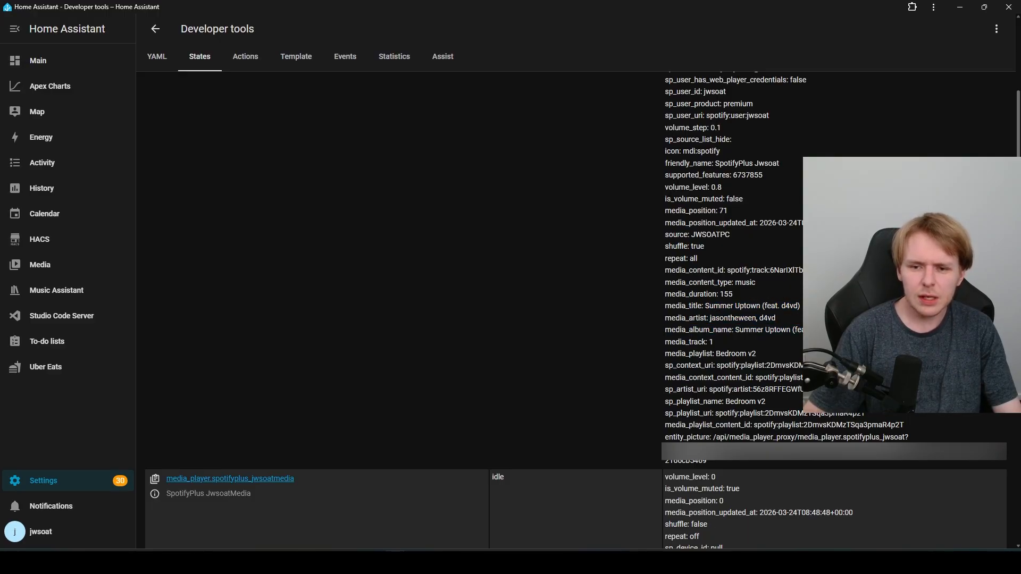
{"action": "left_click_drag", "start_coordinate": [705, 342], "coordinate": [756, 353]}
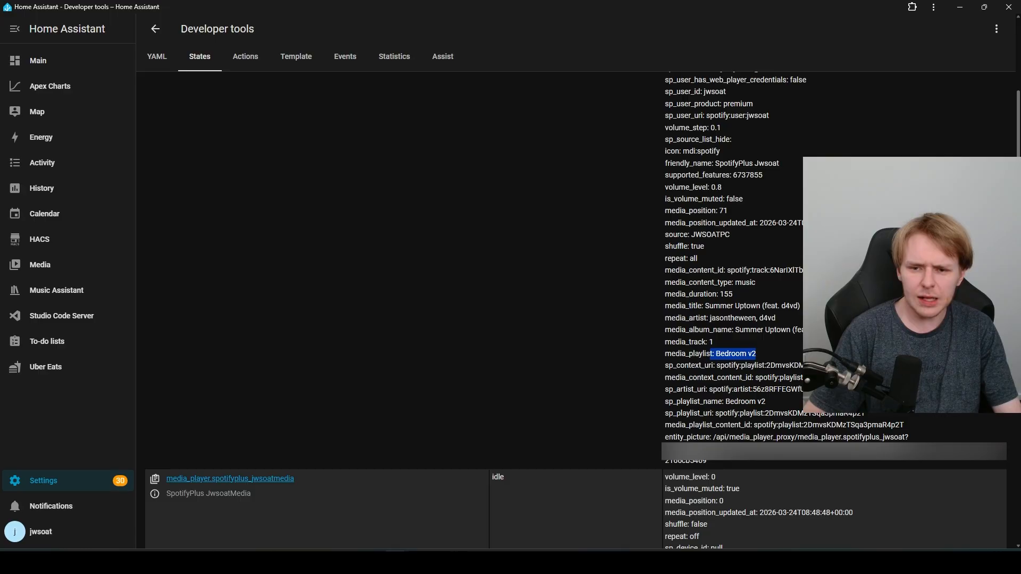
{"action": "left_click", "coordinate": [756, 354]}
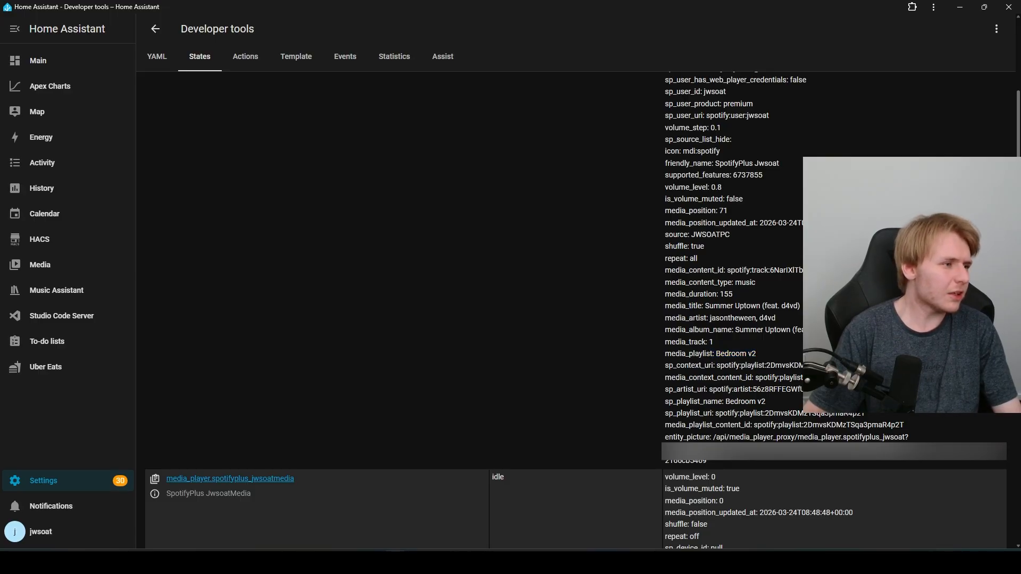
{"action": "left_click_drag", "start_coordinate": [1, 107], "coordinate": [229, 96]}
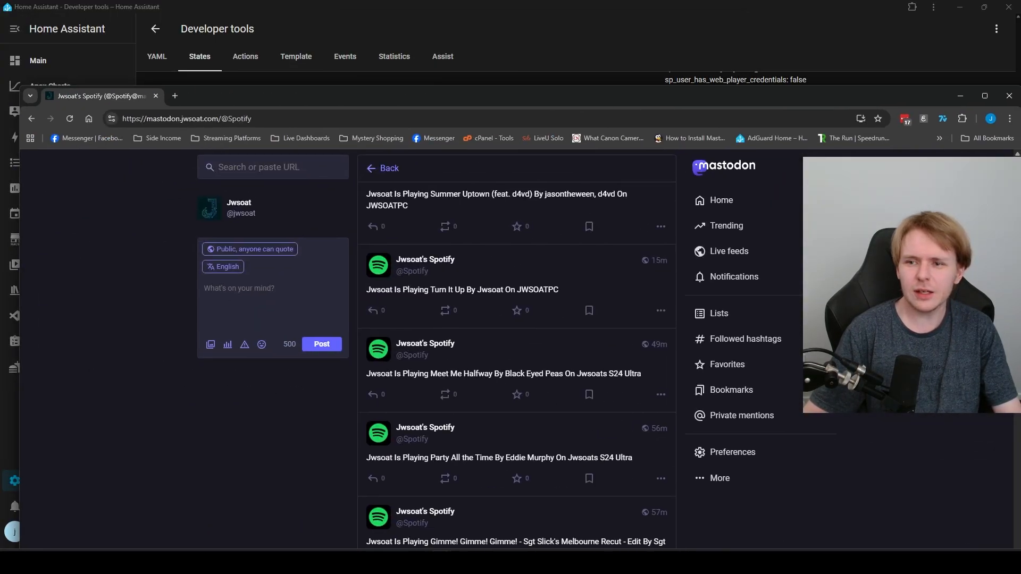
Step: Maximize the Mastodon browser and scroll the Spotify account's feed
{"action": "left_click", "coordinate": [985, 96]}
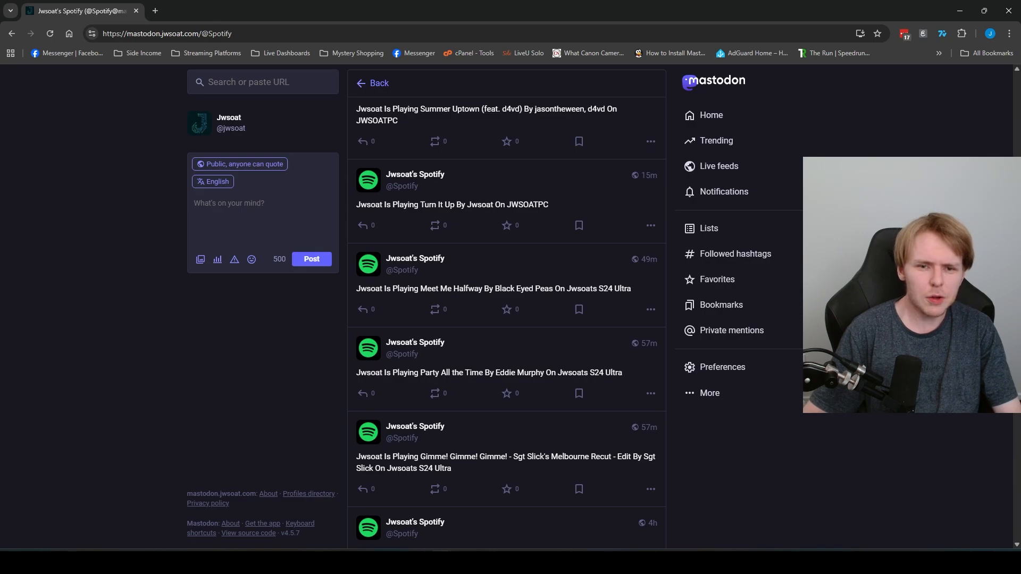
{"action": "scroll", "coordinate": [507, 324], "scroll_direction": "up", "scroll_amount": 3}
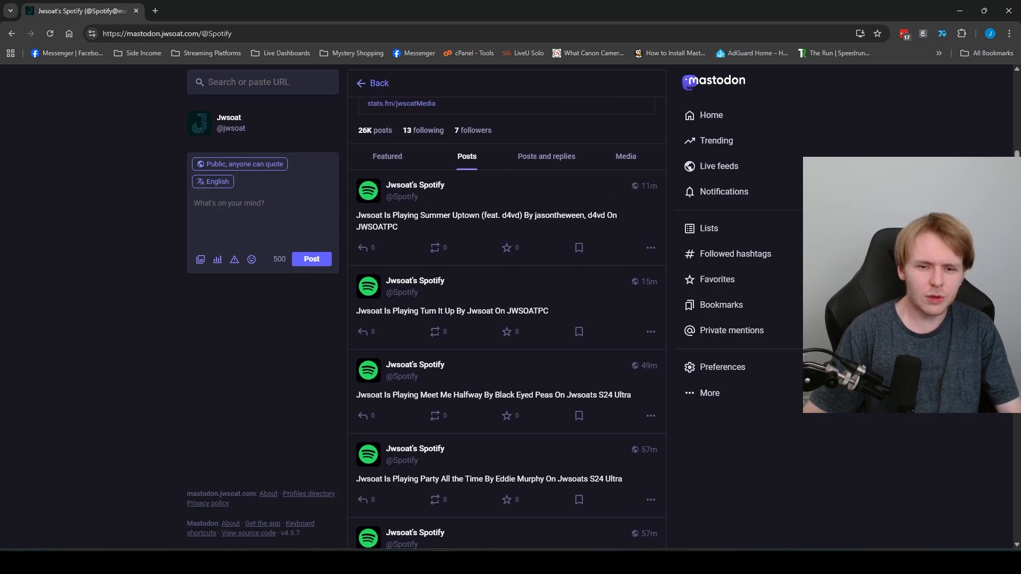
{"action": "scroll", "coordinate": [507, 324], "scroll_direction": "up", "scroll_amount": 2}
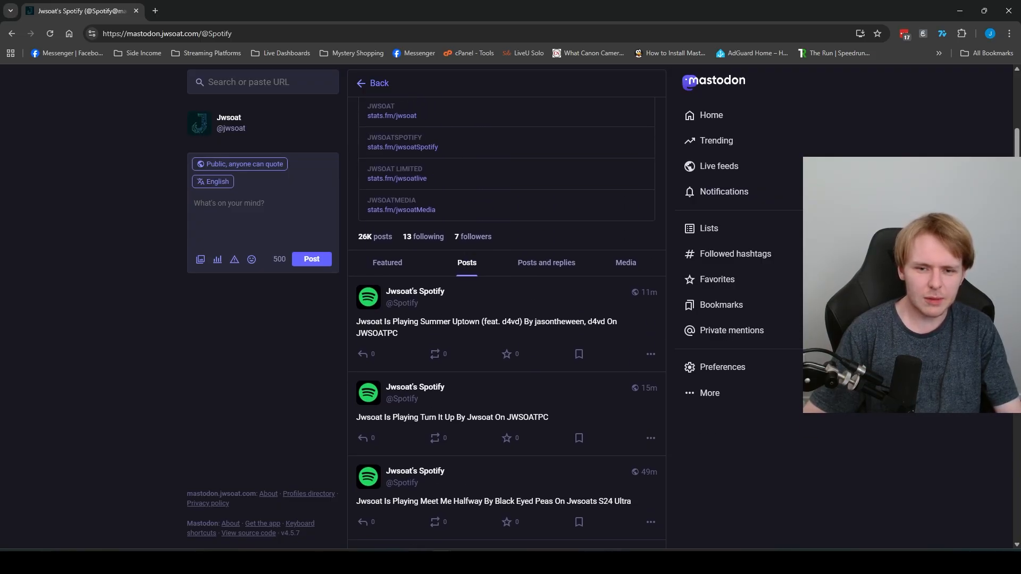
{"action": "scroll", "coordinate": [507, 319], "scroll_direction": "up", "scroll_amount": 3}
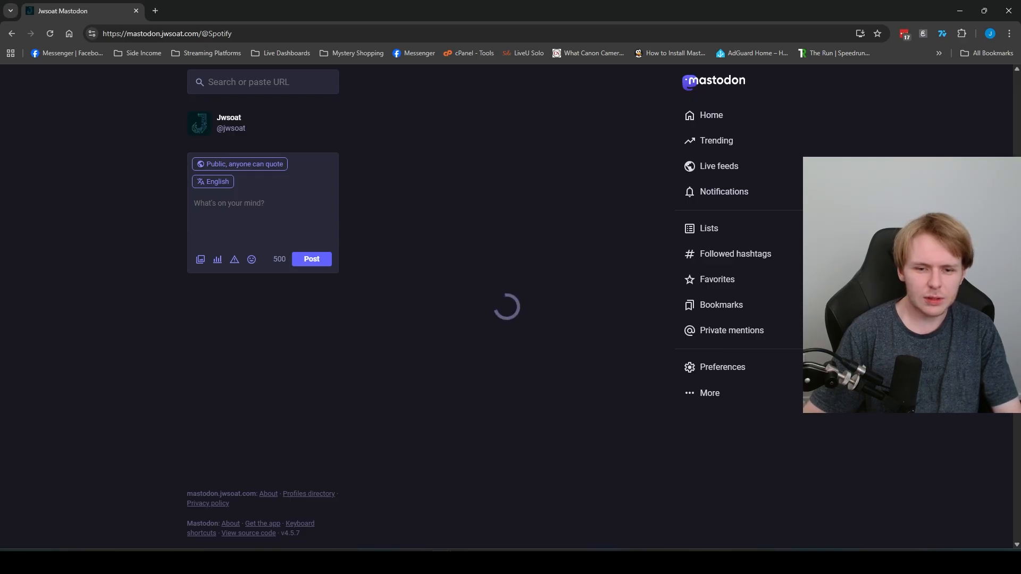
{"action": "scroll", "coordinate": [507, 319], "scroll_direction": "down", "scroll_amount": 5}
Step: Open the newest Summer Uptown now-playing post, go back, then minimize the browser
{"action": "left_click_drag", "start_coordinate": [400, 322], "coordinate": [398, 334]}
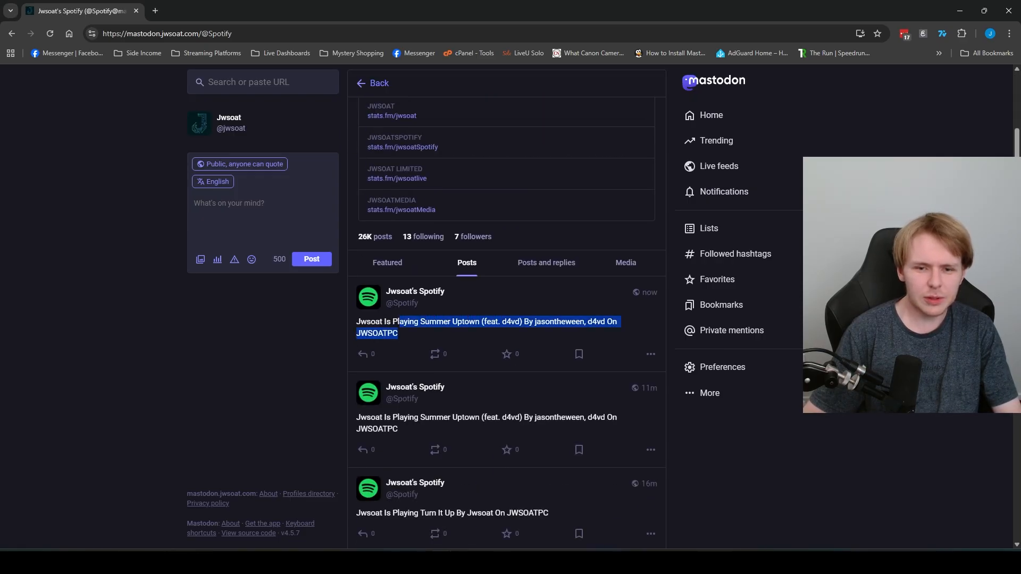
{"action": "left_click", "coordinate": [500, 321]}
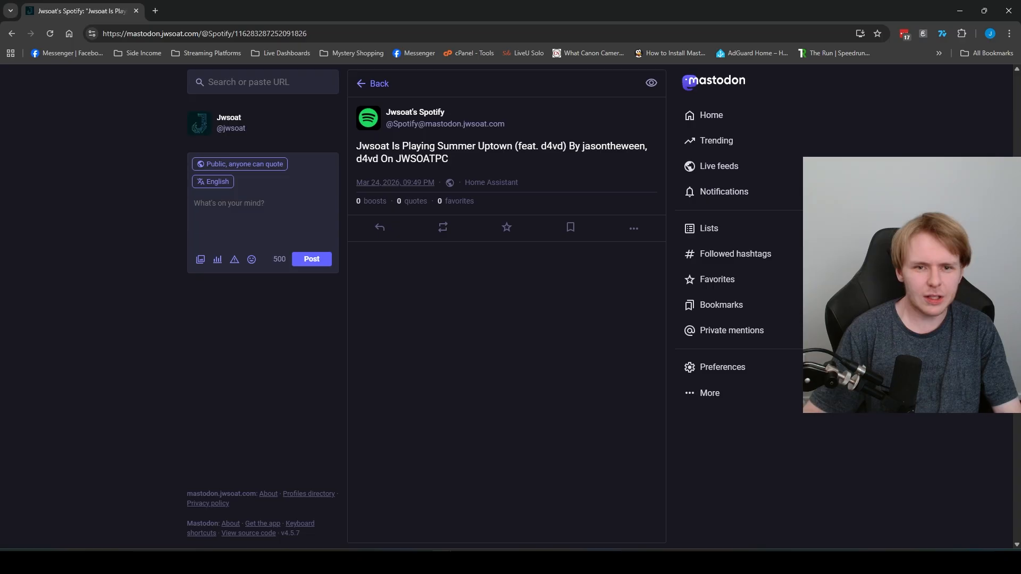
{"action": "left_click", "coordinate": [379, 84]}
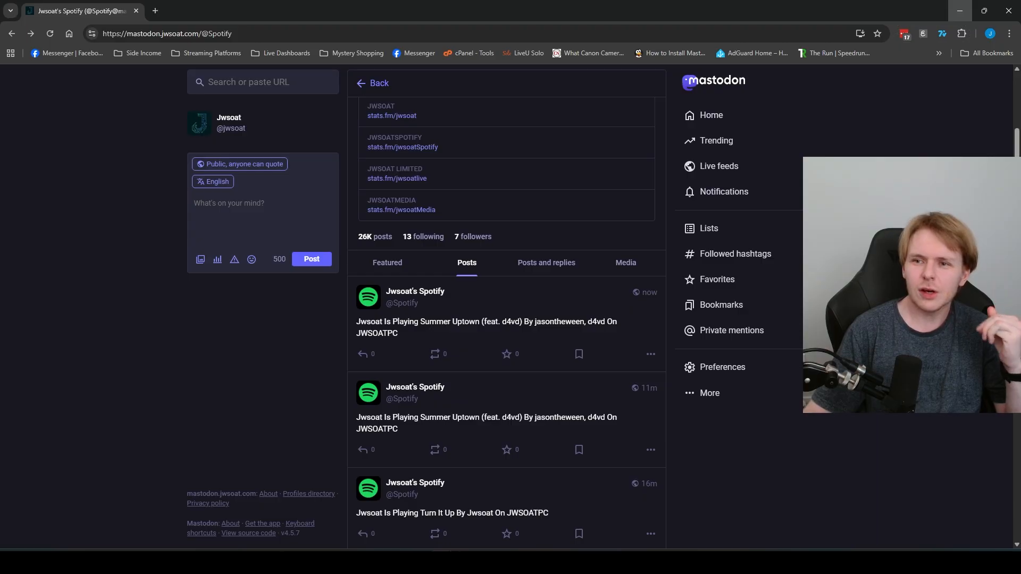
{"action": "left_click", "coordinate": [960, 10]}
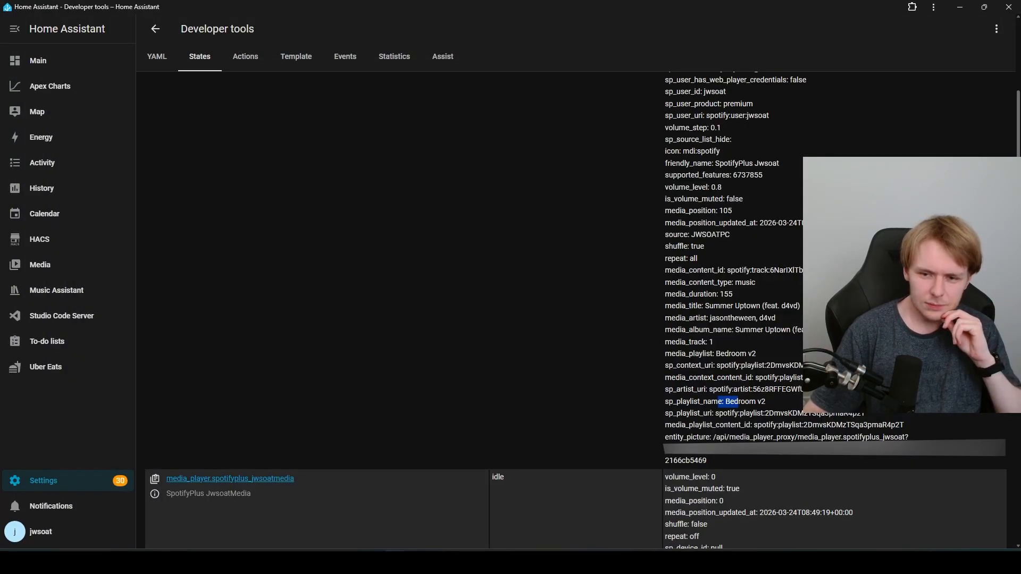